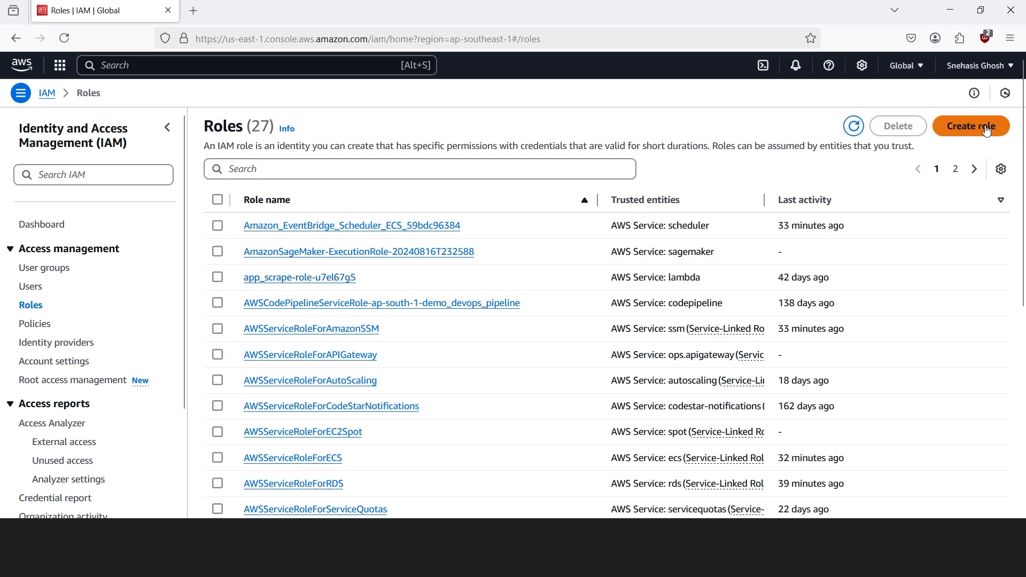
Start a new IAM role for an AWS service with the EC2 use case and continue to its permissions.
click(982, 131)
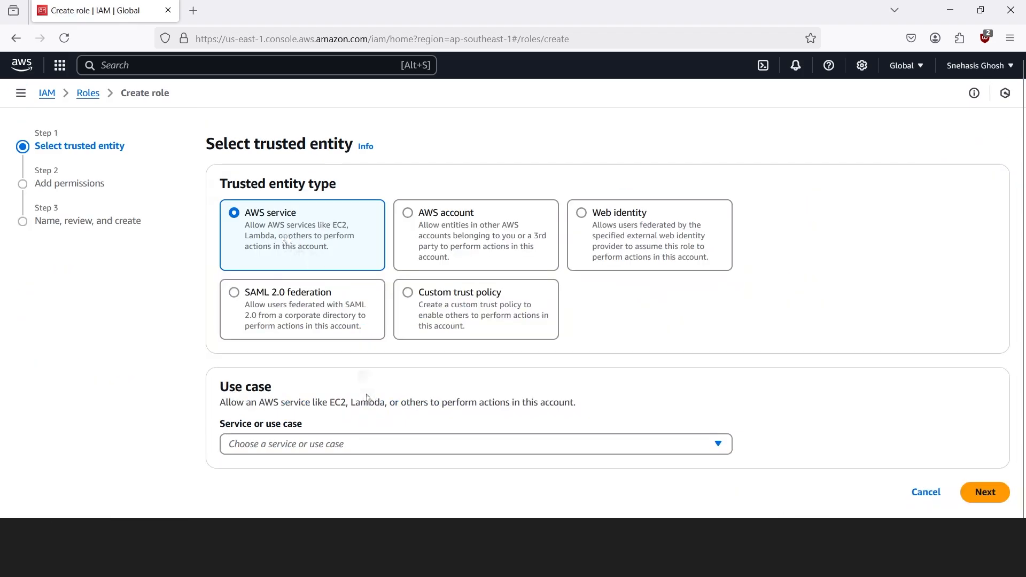
click(391, 452)
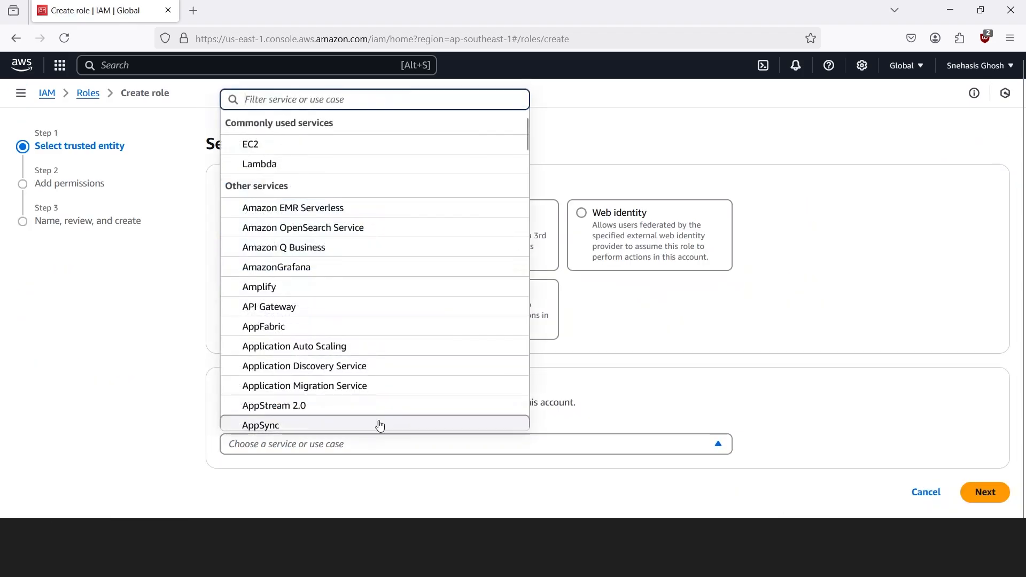
click(300, 152)
scroll(708, 321, down, 3)
scroll(711, 324, down, 3)
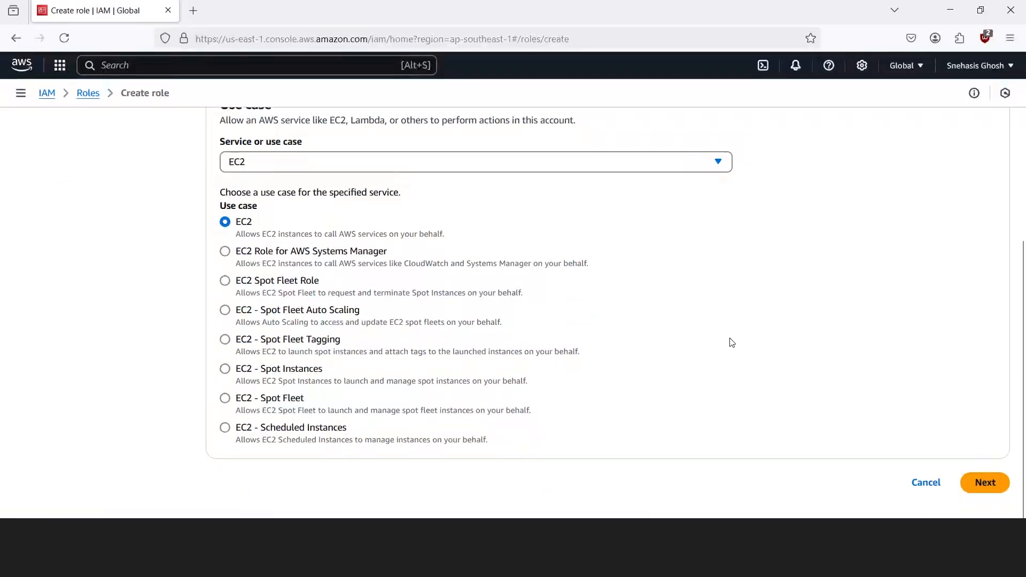
click(995, 484)
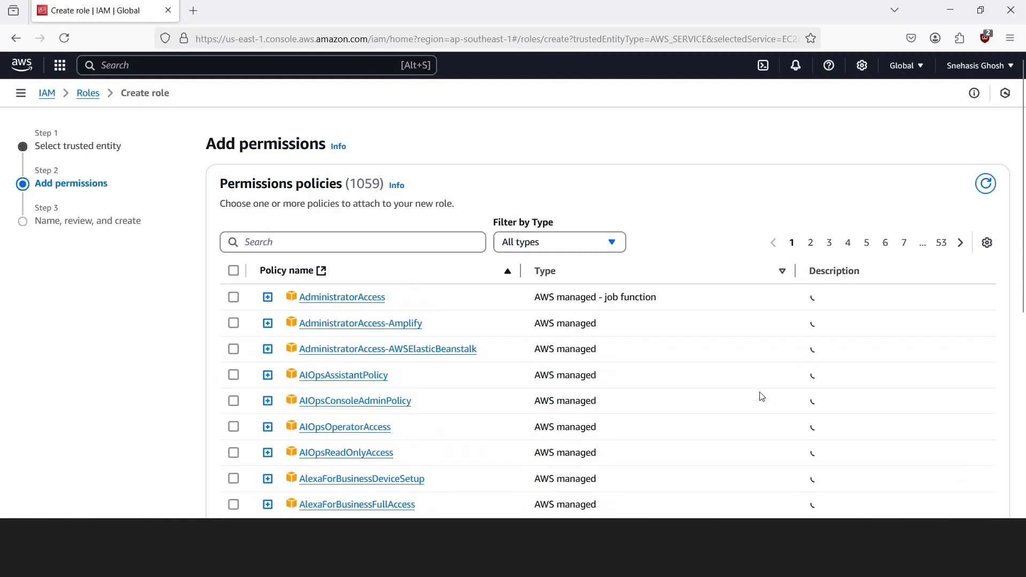
Search the permissions policies for "ssmman" and select AmazonSSMManagedInstanceCore for the role.
click(372, 236)
text(ssman)
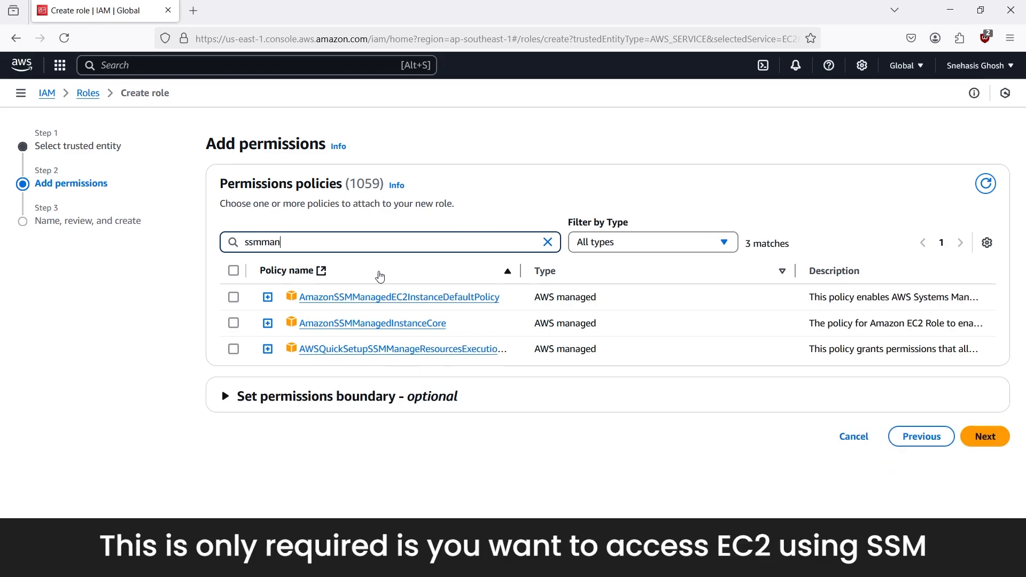
click(234, 326)
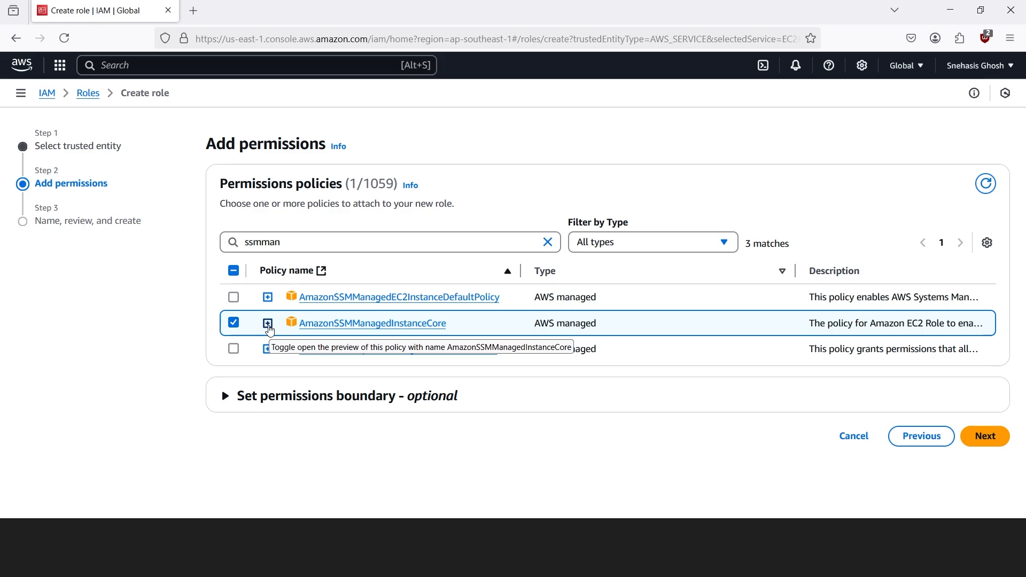
Search for "instancecon", add the EC2InstanceConnect policy to the selection, and continue to the role review.
double_click(262, 242)
key(BackSpace)
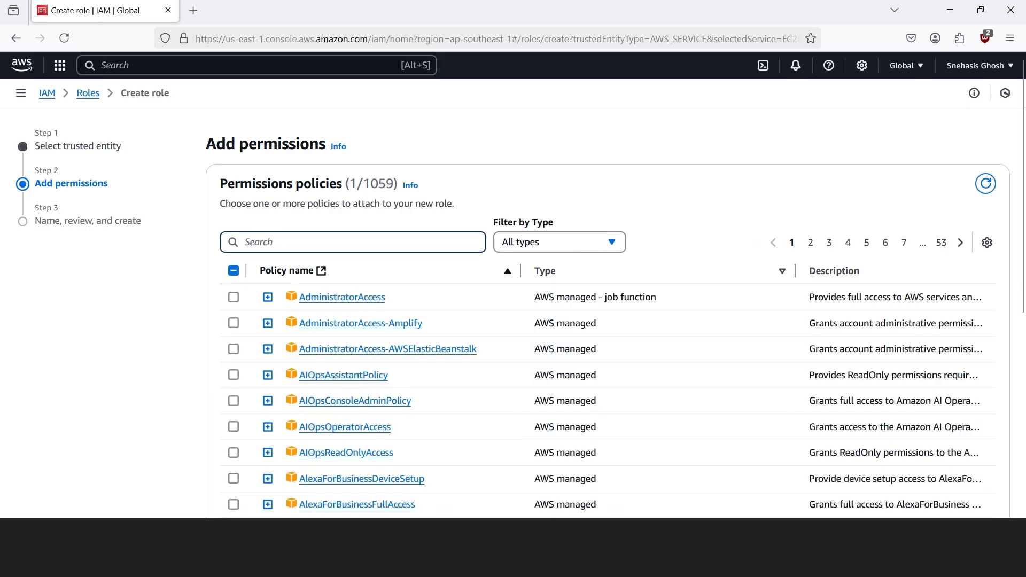
text(instancecon)
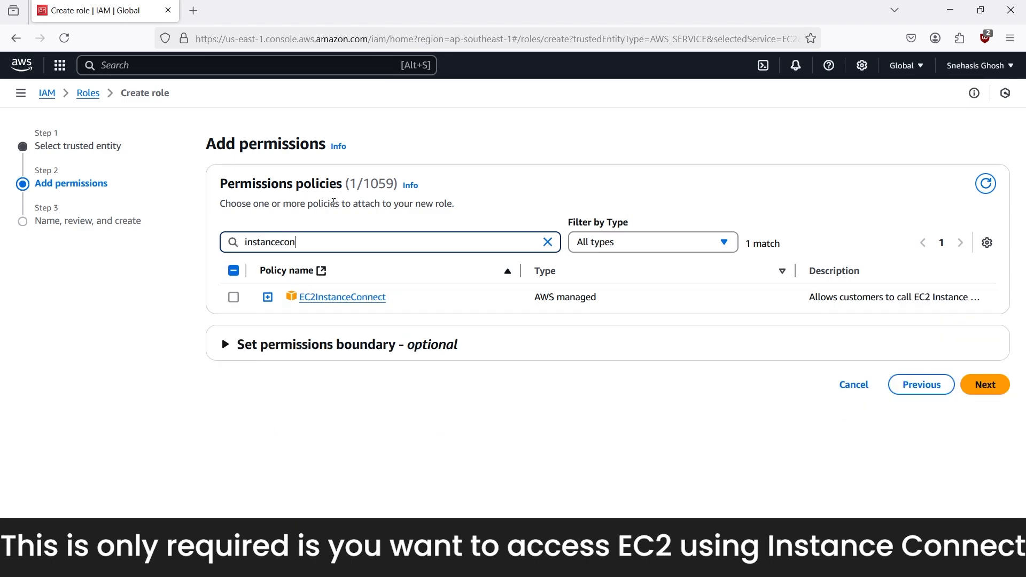
click(234, 297)
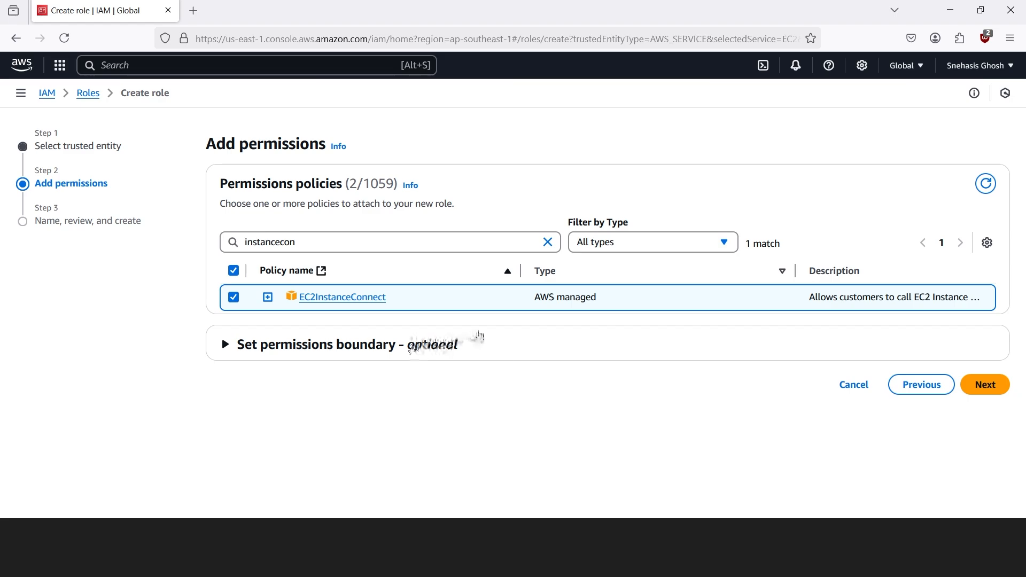
click(548, 243)
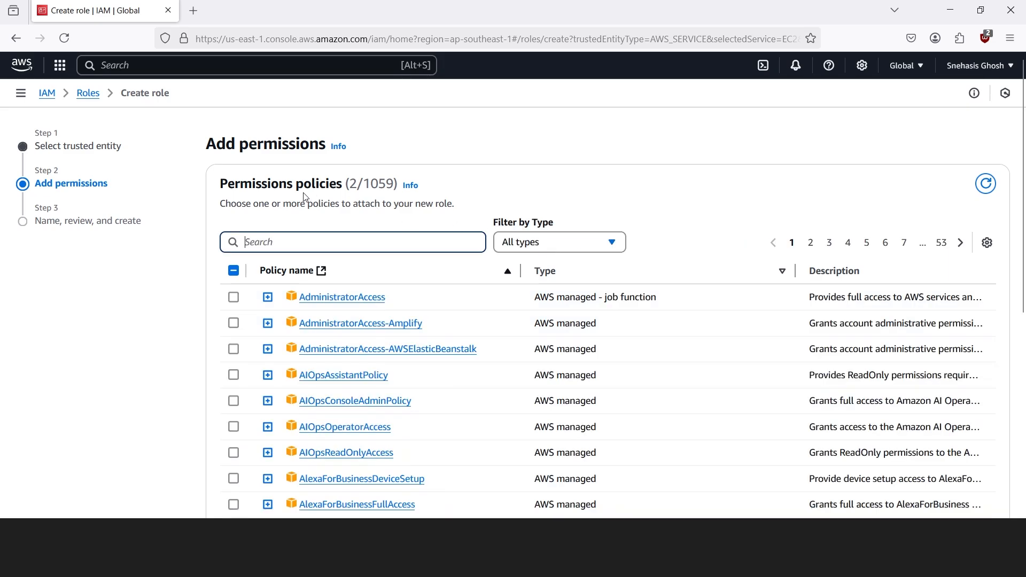
scroll(978, 434, down, 7)
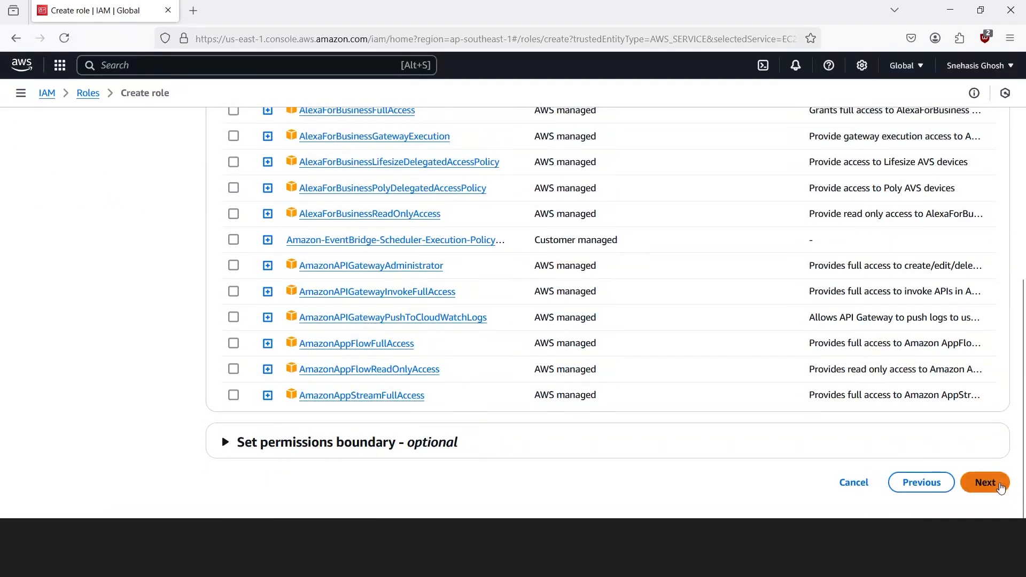
click(985, 482)
Name the role ec2connect-roles, create it, and locate it in the roles list.
click(401, 173)
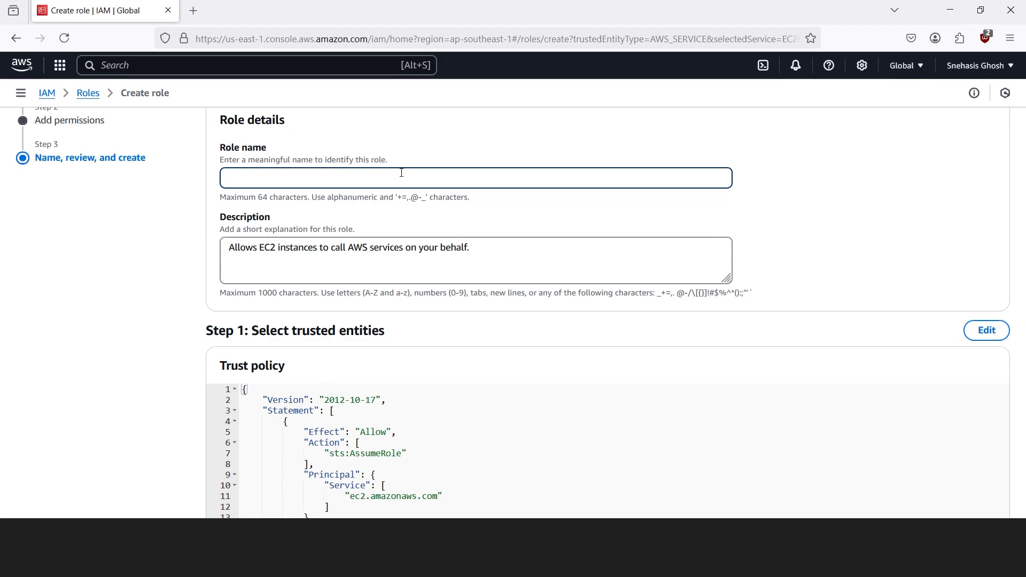
text(ec2connect)
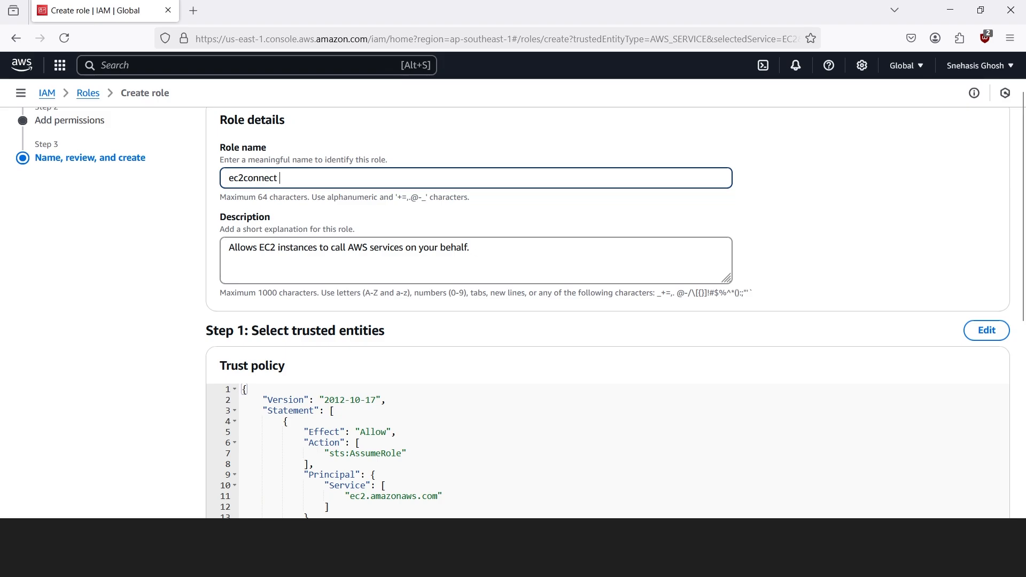
text(-roles)
scroll(308, 300, down, 7)
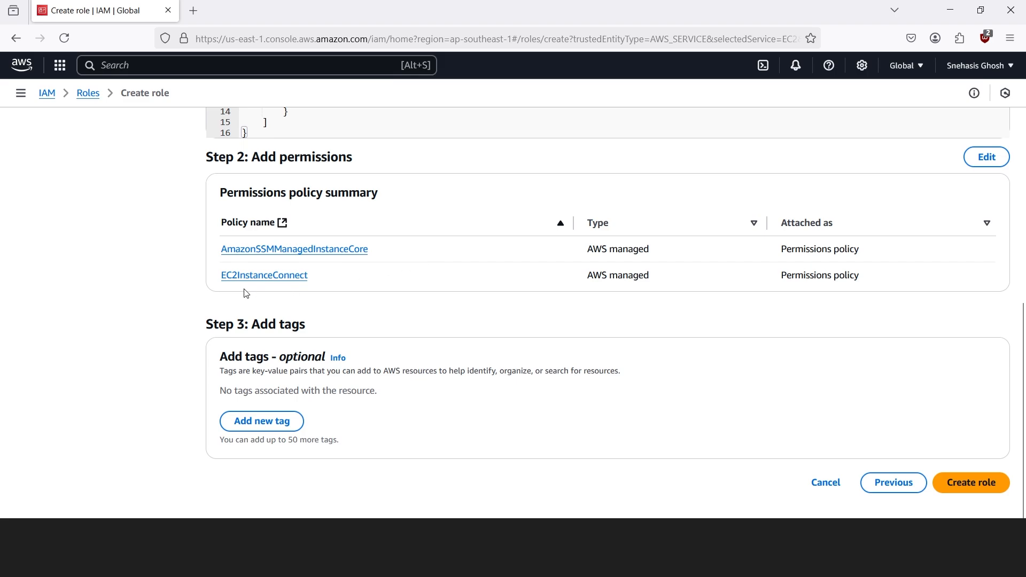
click(970, 494)
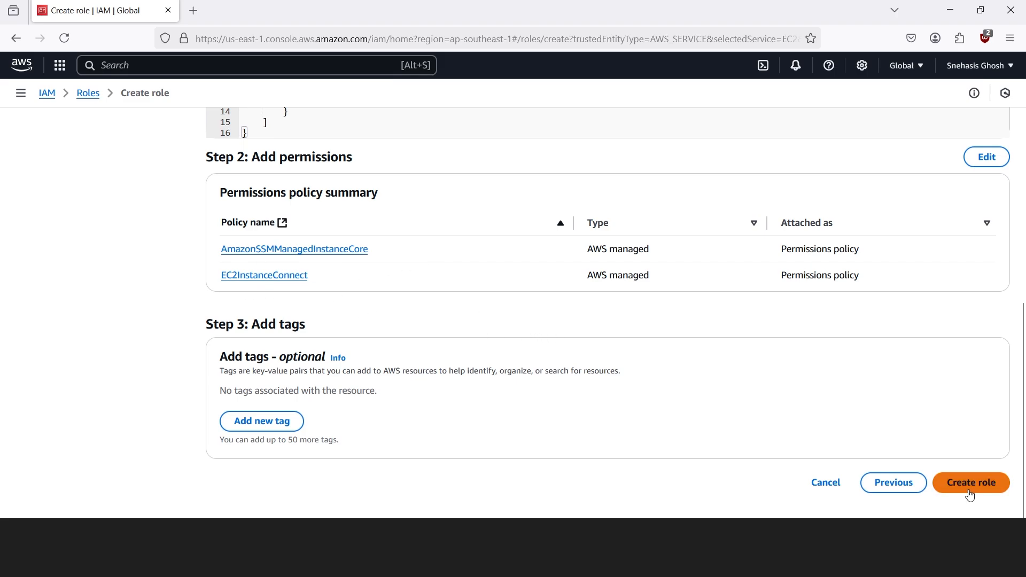
click(991, 496)
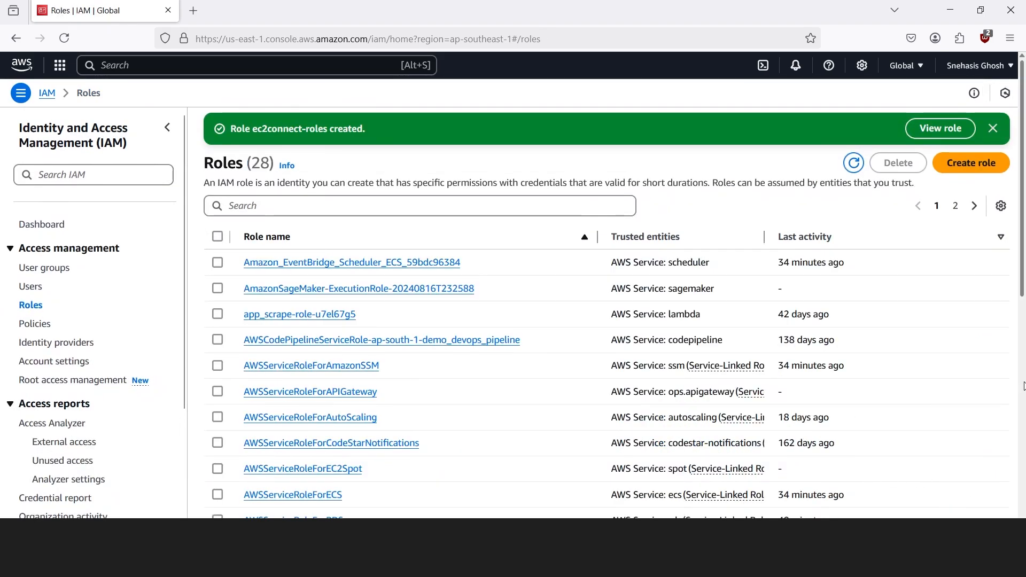
scroll(965, 394, down, 5)
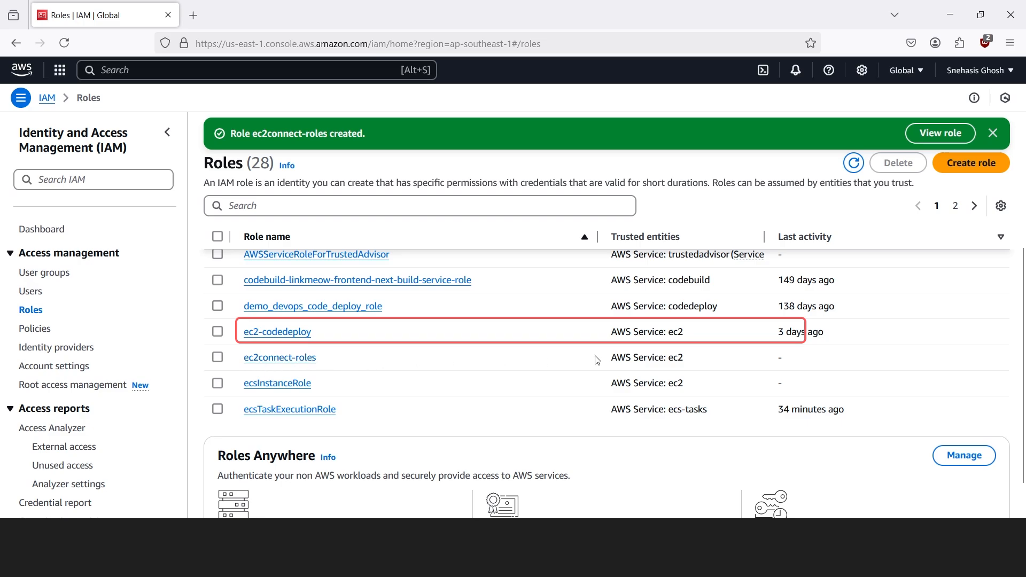
drag(603, 369, 730, 363)
click(849, 367)
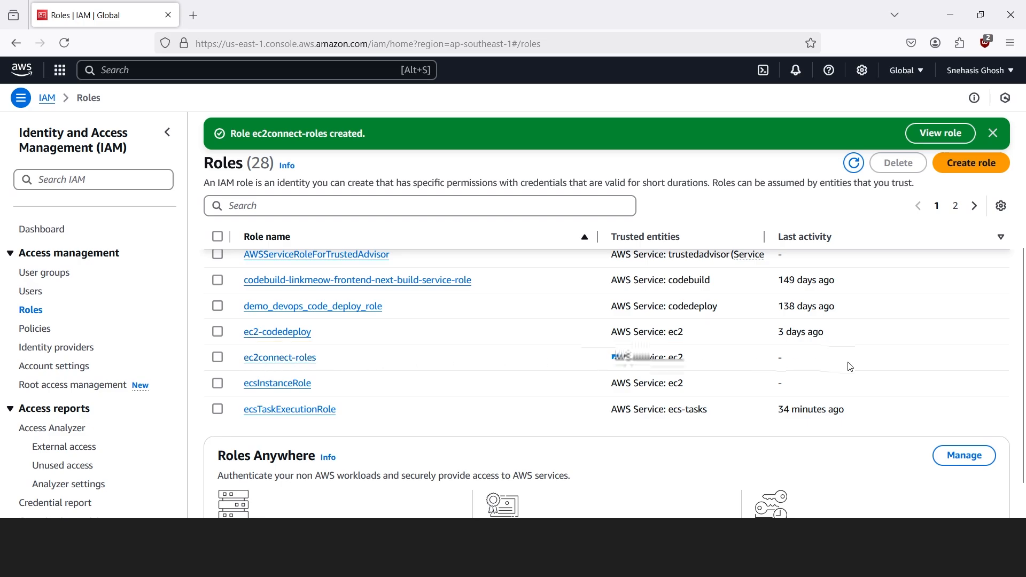
Go to the EC2 service dashboard and check which region is selected.
click(121, 75)
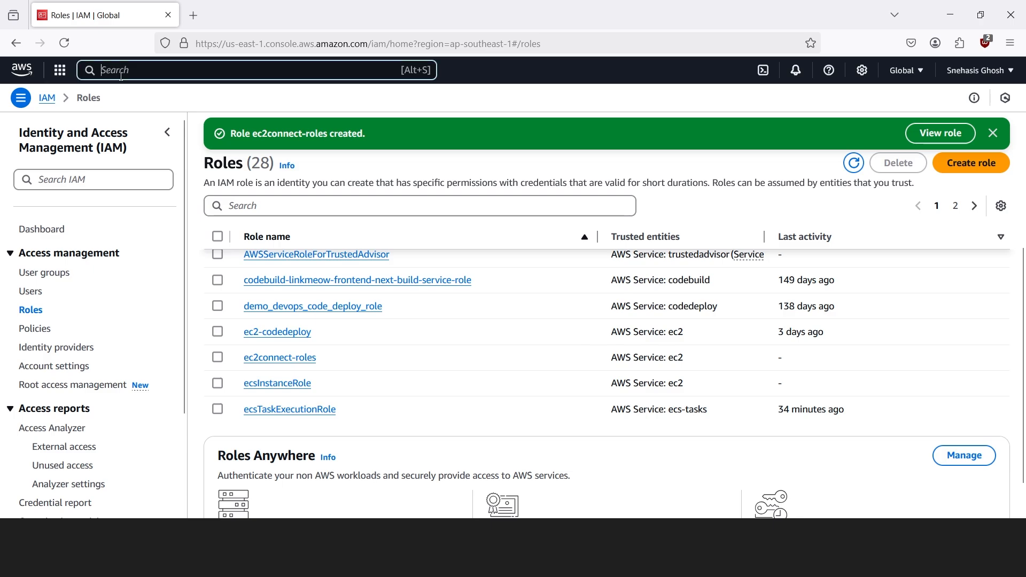
text(ec2)
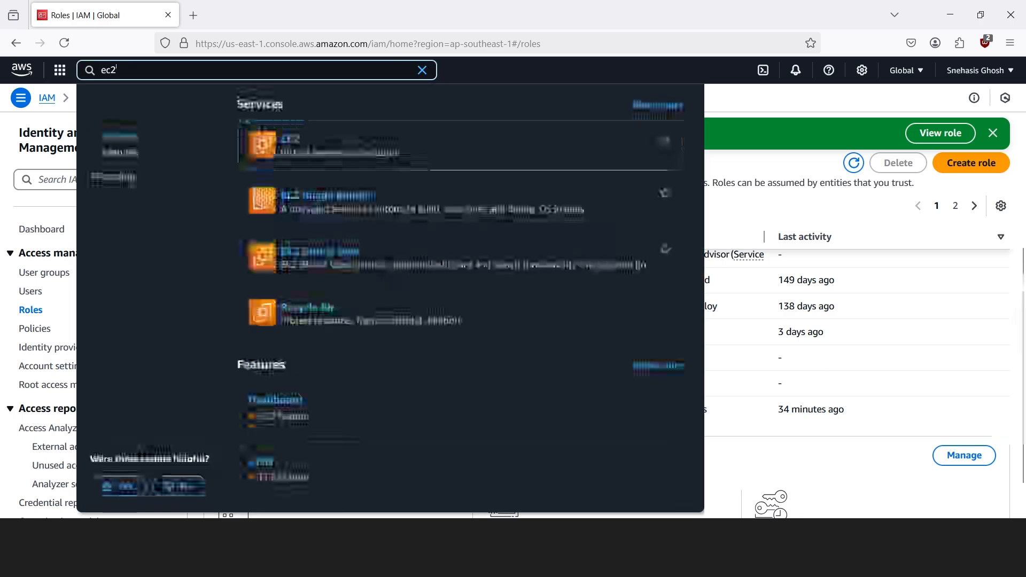
key(Return)
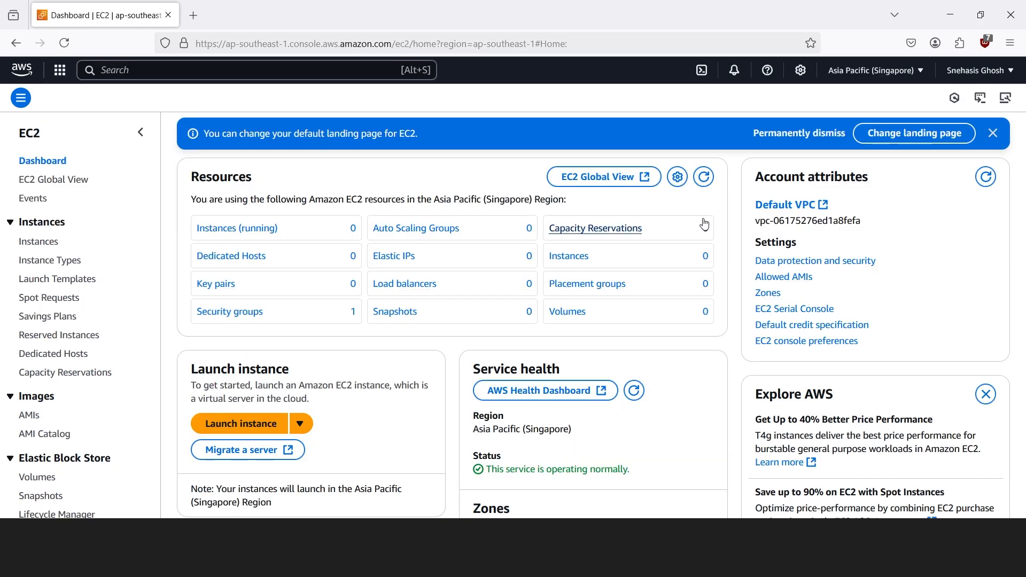
click(872, 78)
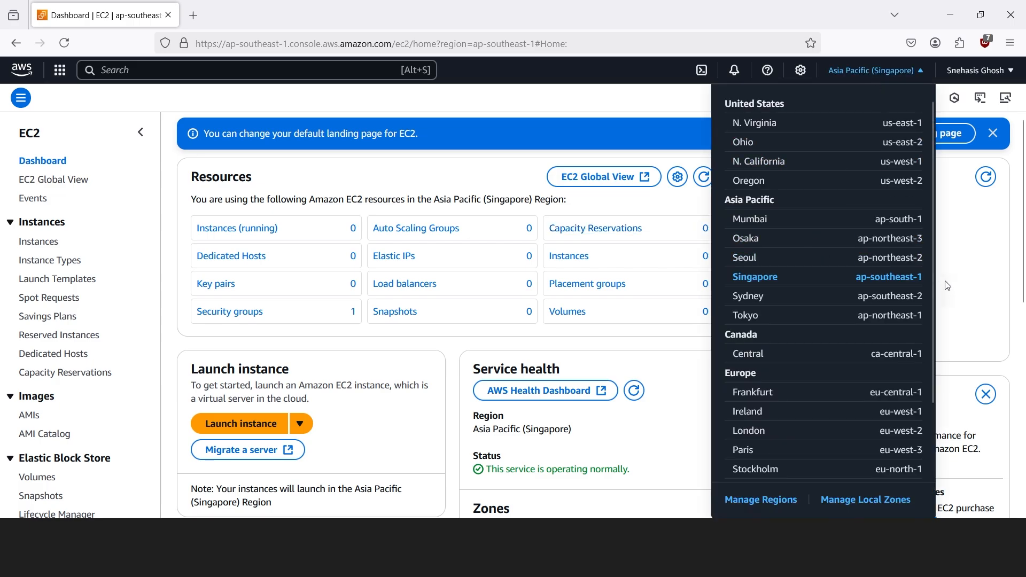
click(971, 279)
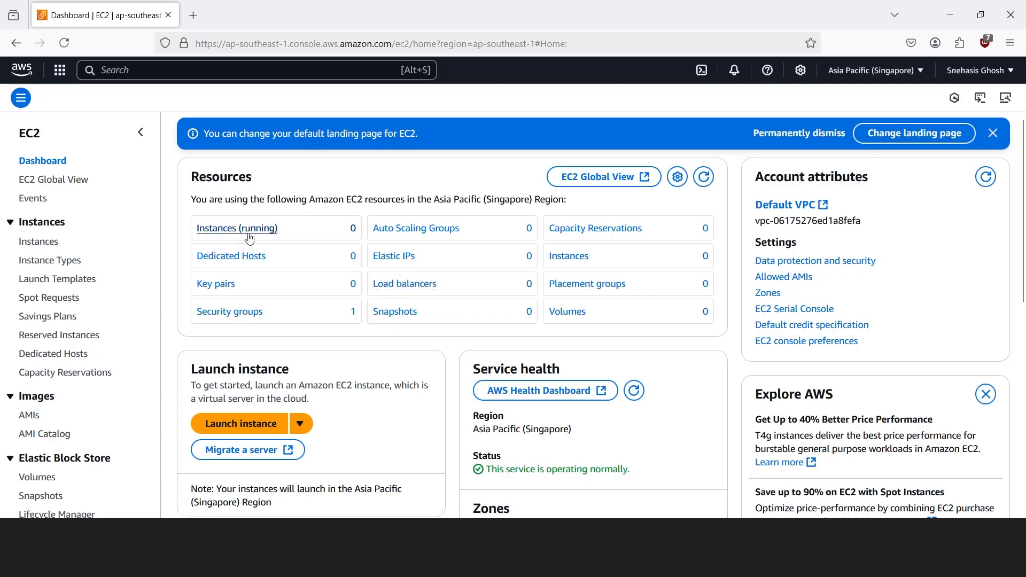
View the EC2 instances list without the running-state filter and start launching a new instance.
click(249, 230)
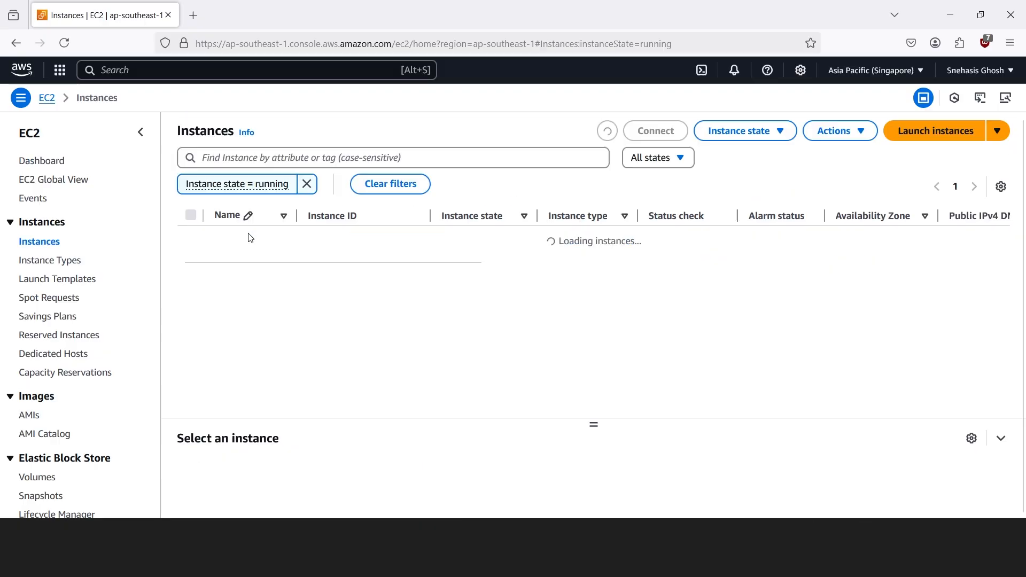
click(309, 186)
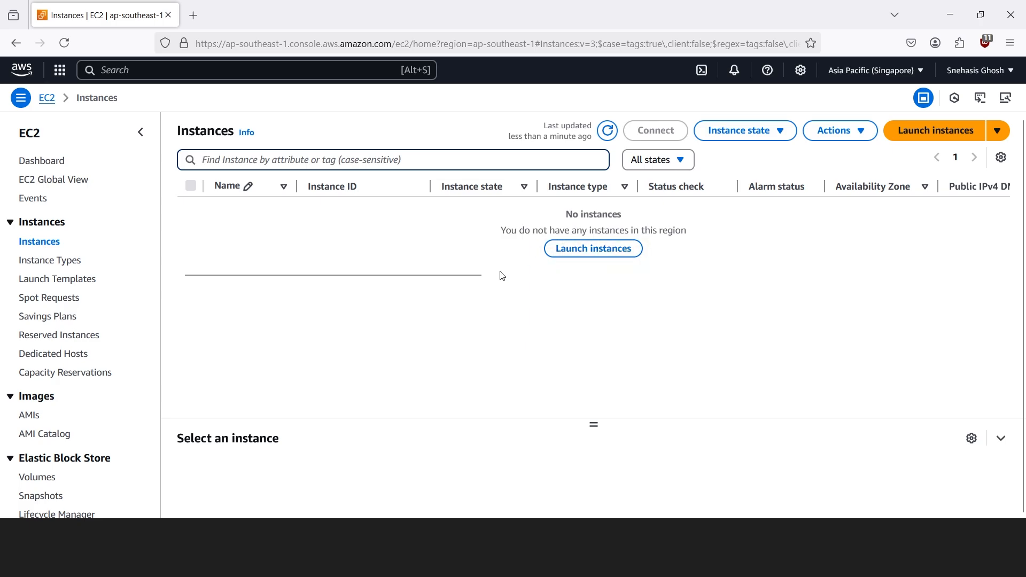
click(582, 250)
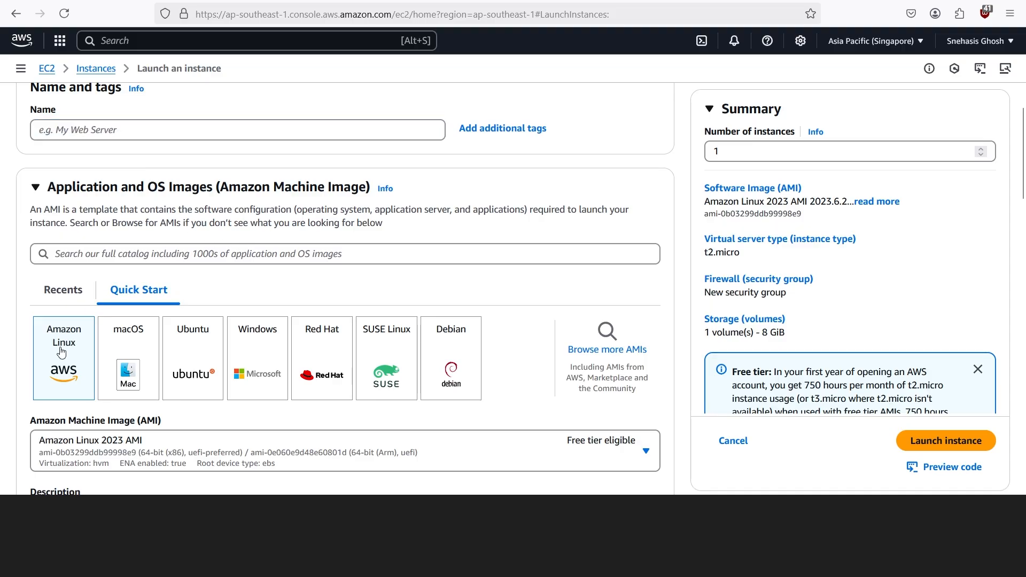
Review the Amazon Linux 2023 image and name the new instance basic-linux-server.
scroll(232, 314, down, 3)
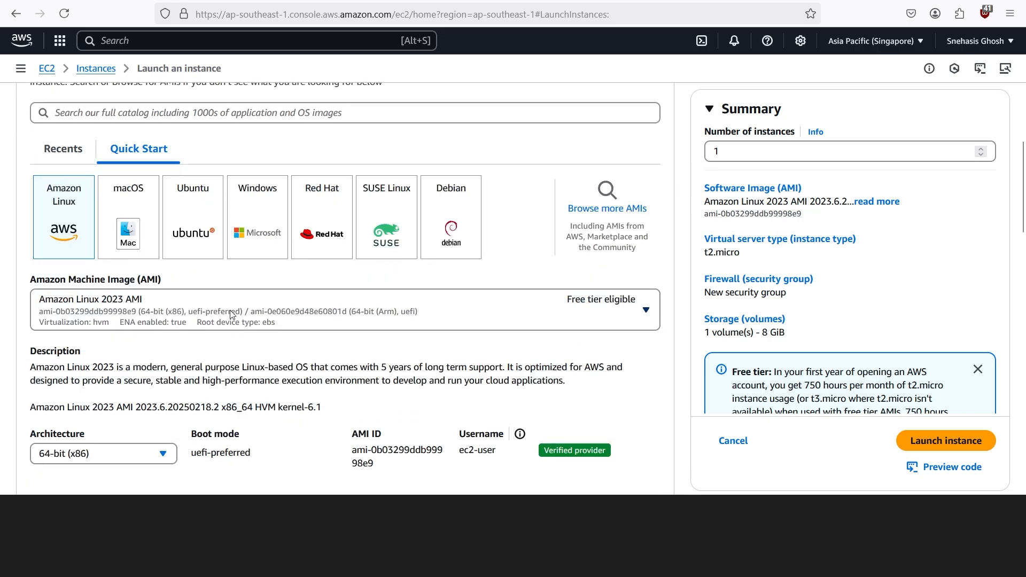
scroll(264, 316, up, 4)
click(129, 199)
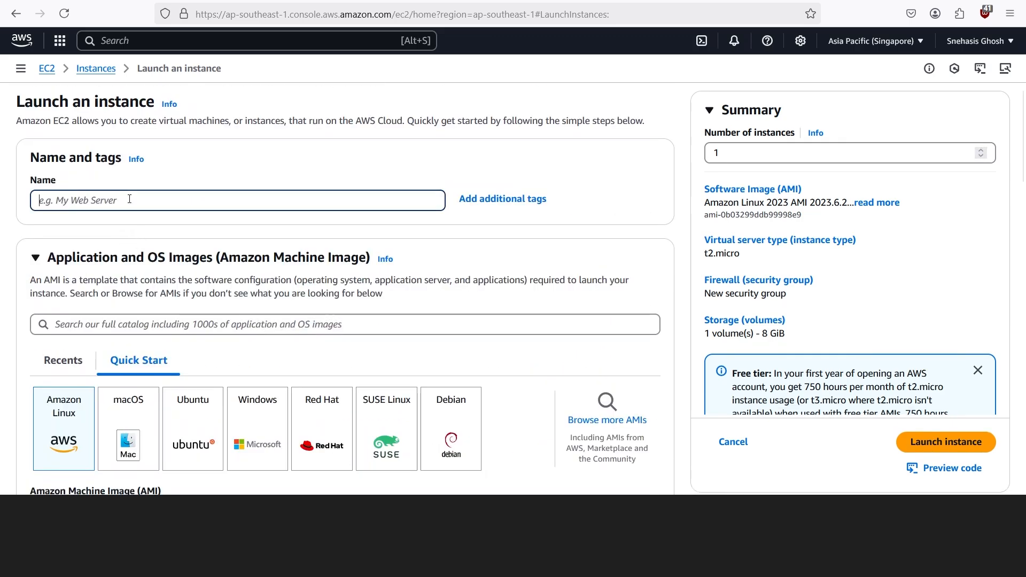
text(basic-linu)
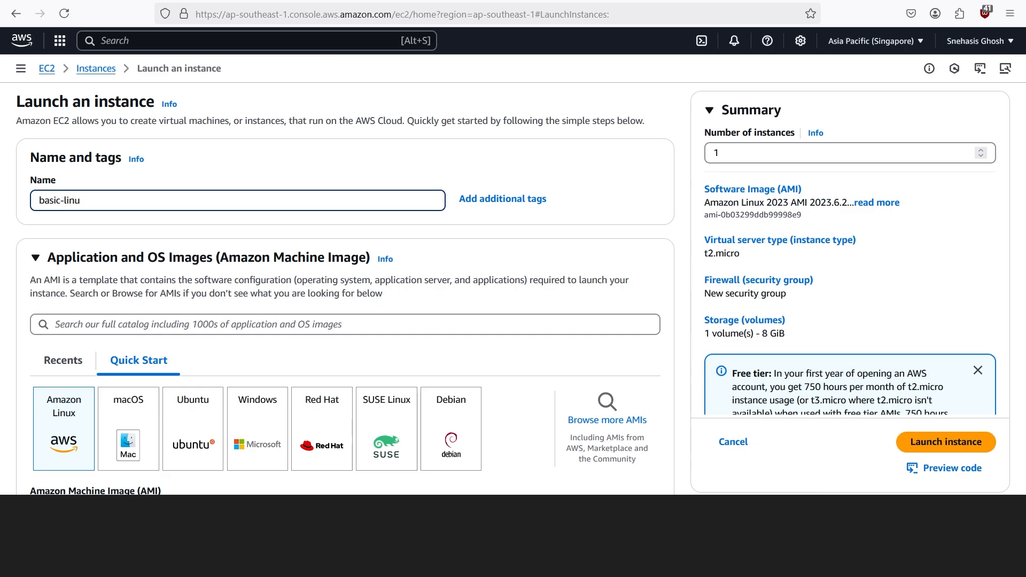
text(x-server)
Review the Amazon Linux 2023 image's architecture and compare the available t2 instance types, keeping t2.micro.
scroll(75, 301, down, 6)
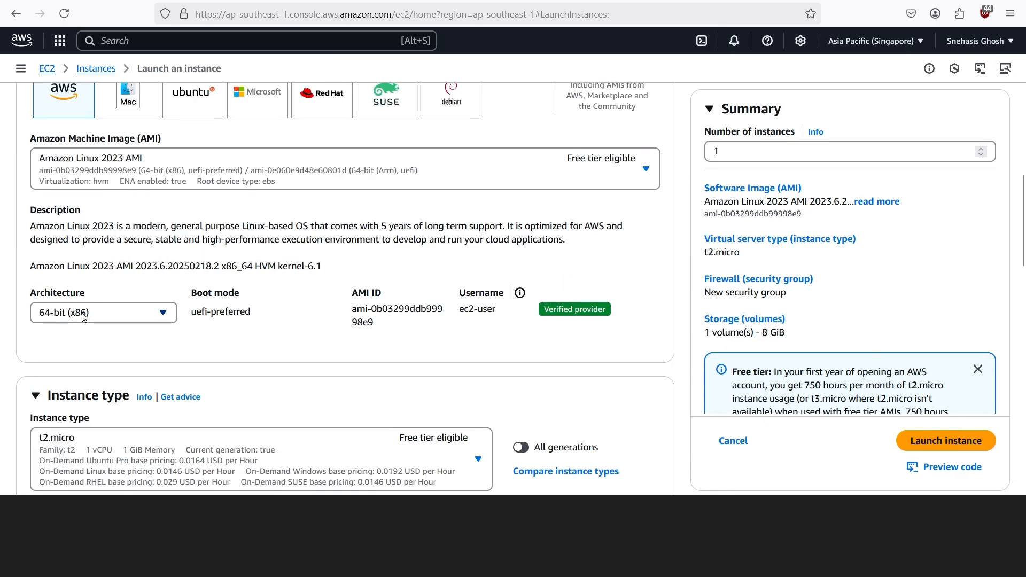
scroll(155, 320, down, 1)
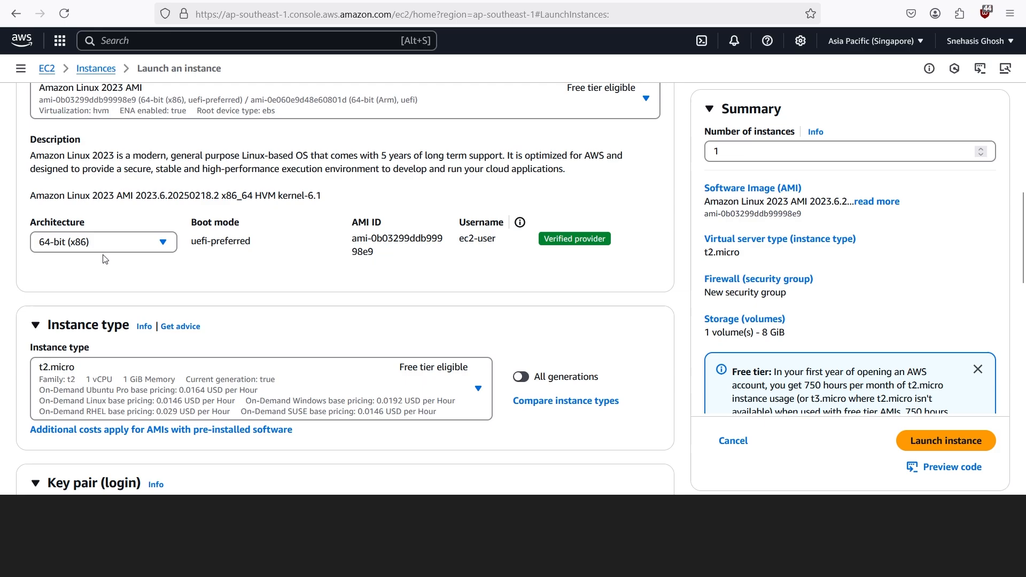
scroll(254, 259, down, 1)
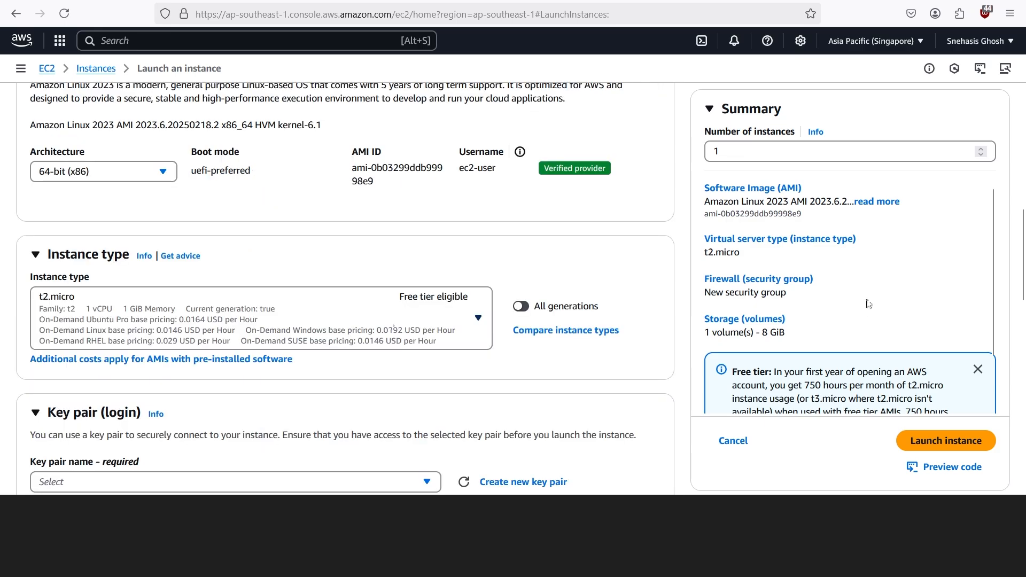
scroll(866, 300, down, 1)
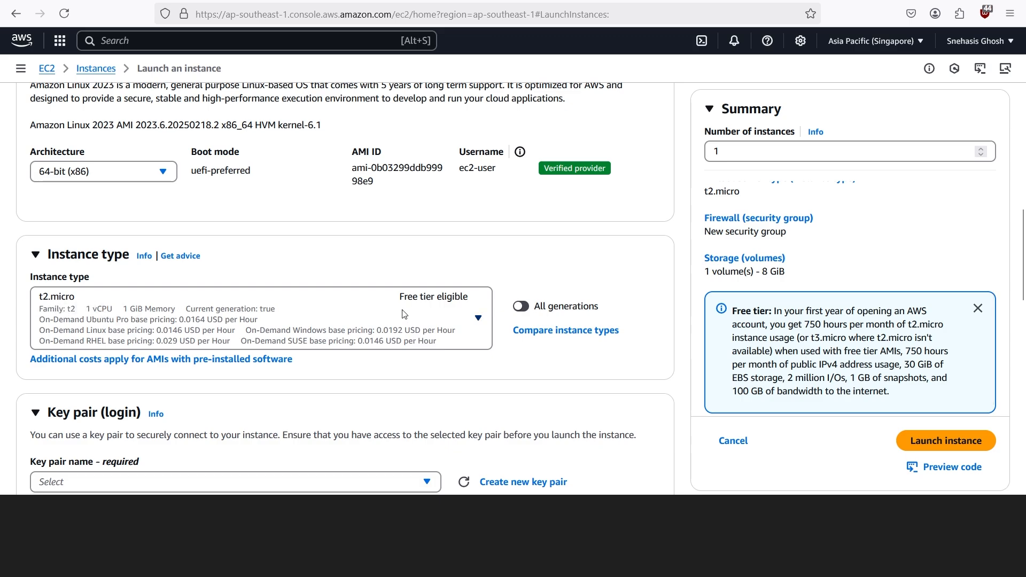
click(435, 299)
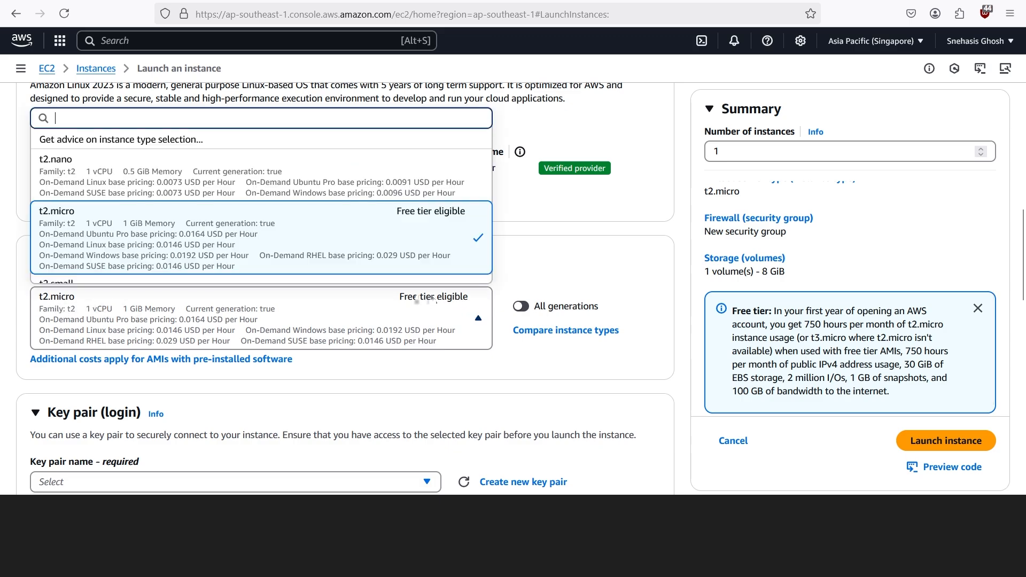
scroll(287, 196, down, 1)
scroll(287, 196, down, 2)
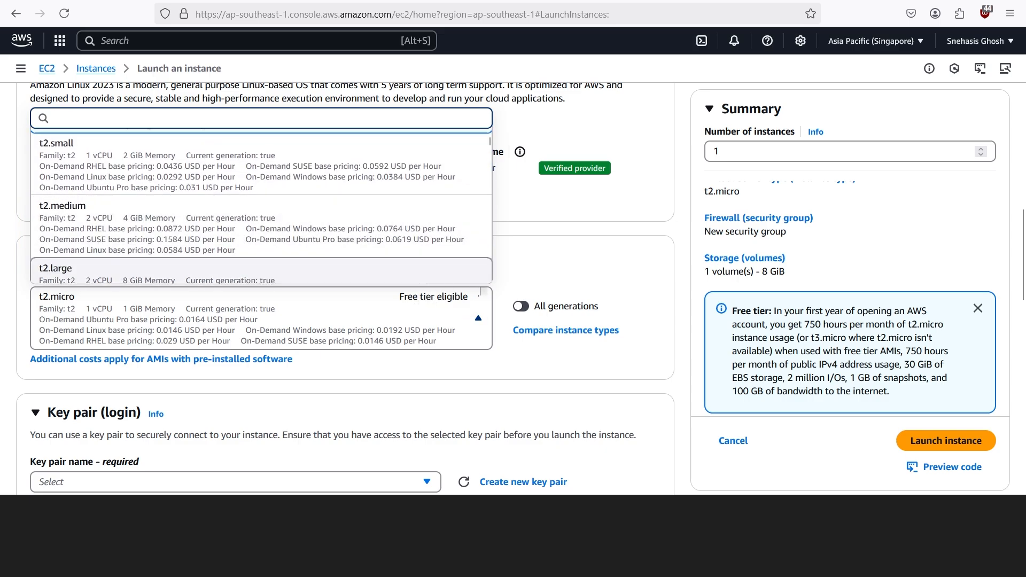
click(555, 276)
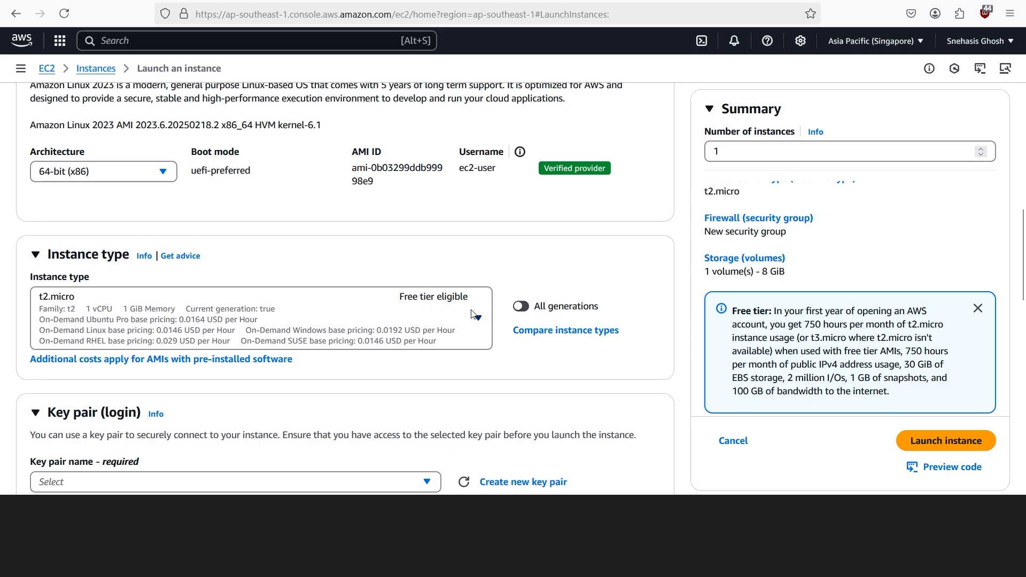
Create an RSA key pair named linuxconnect in .pem format for logging in to the instance.
scroll(472, 315, down, 4)
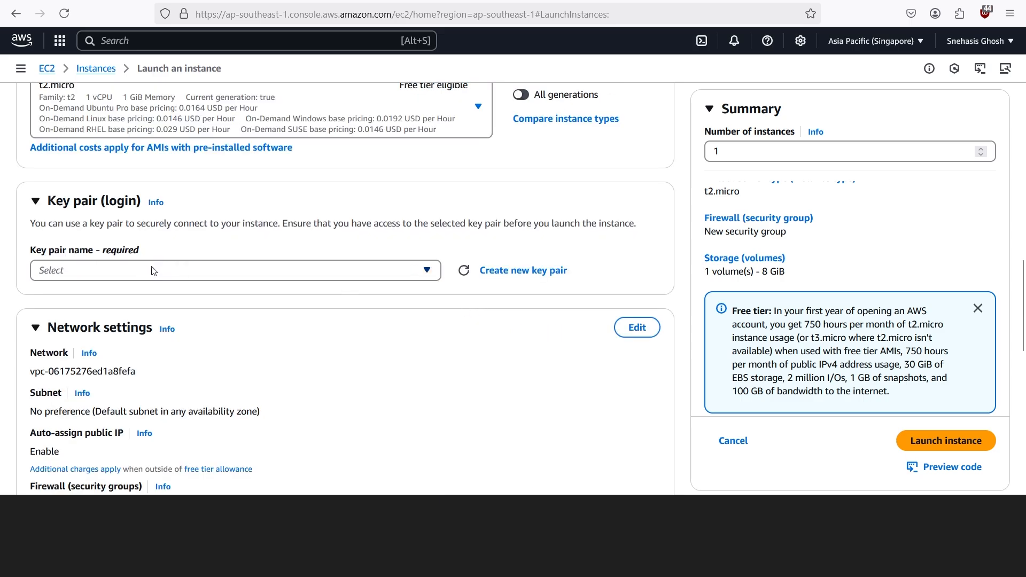
click(154, 271)
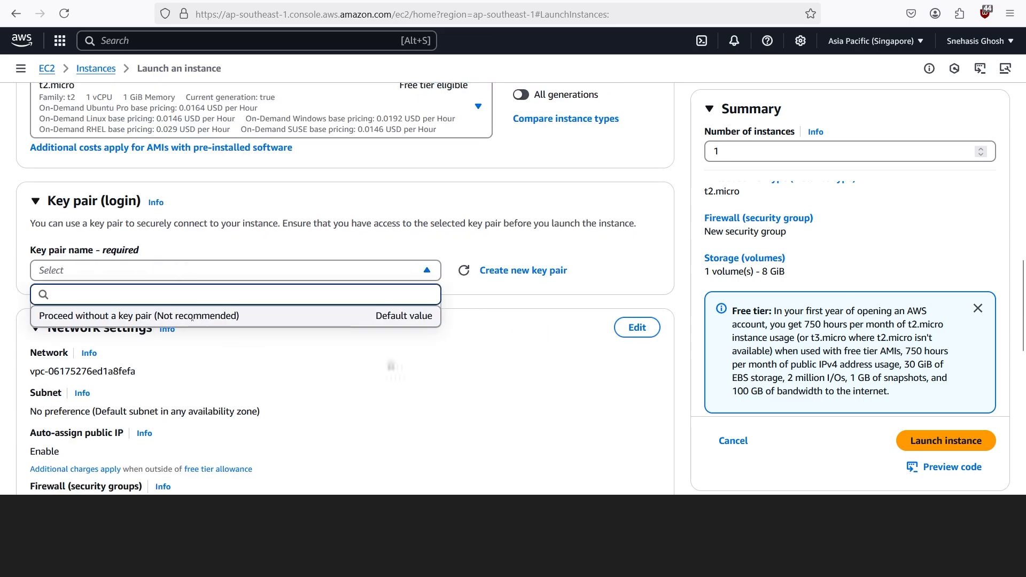
click(257, 248)
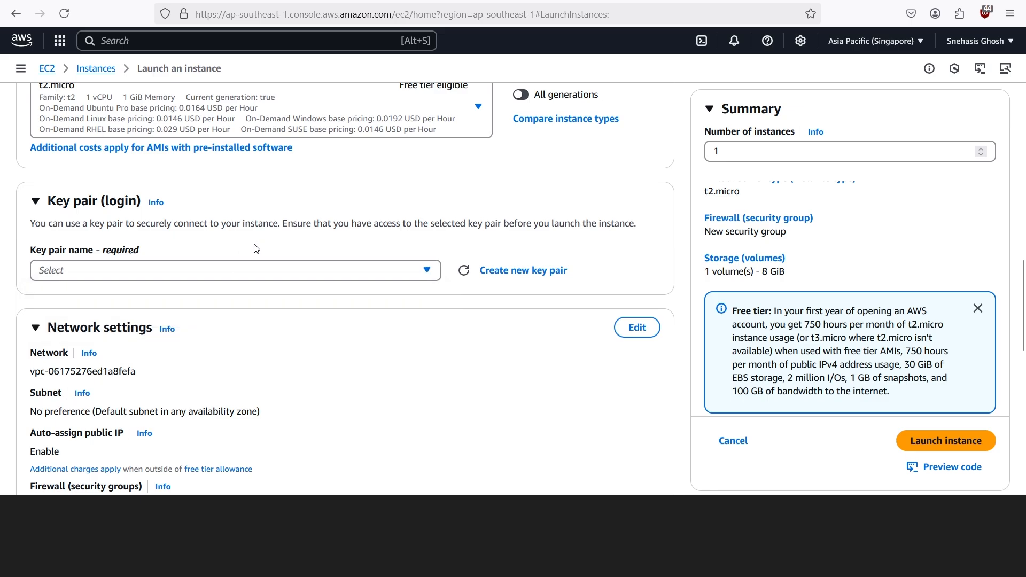
click(548, 271)
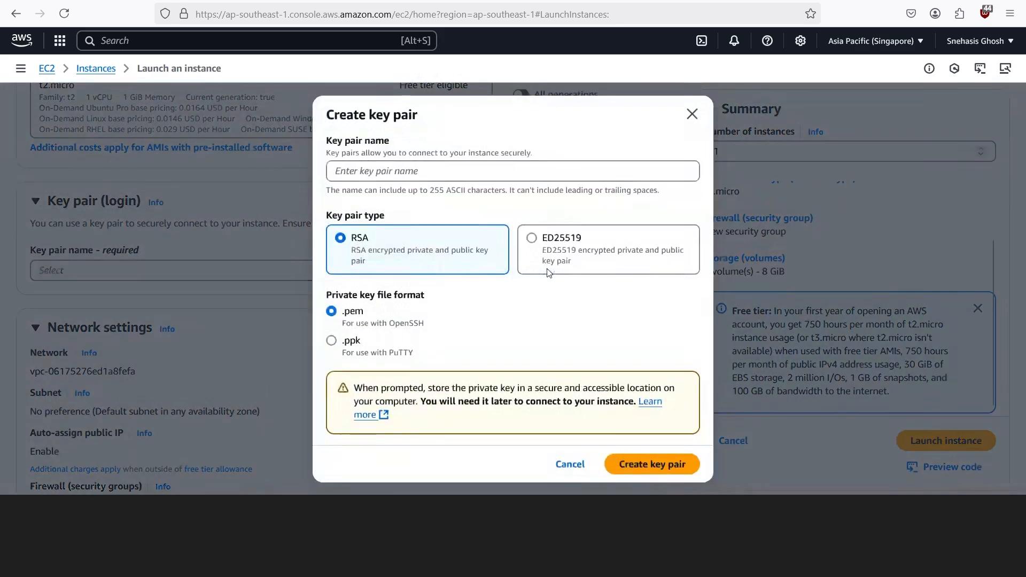
click(436, 171)
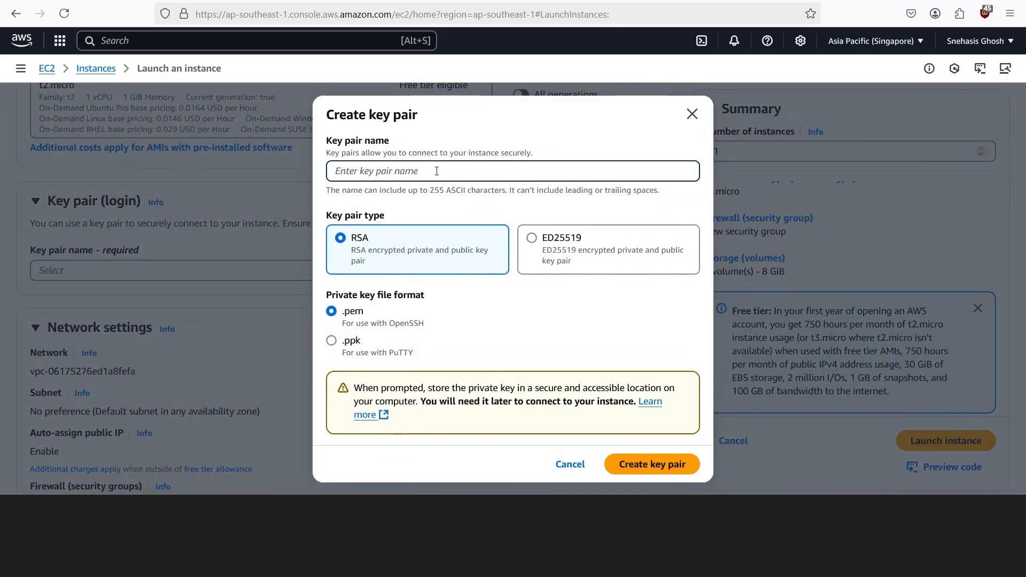
text(linuxconnect)
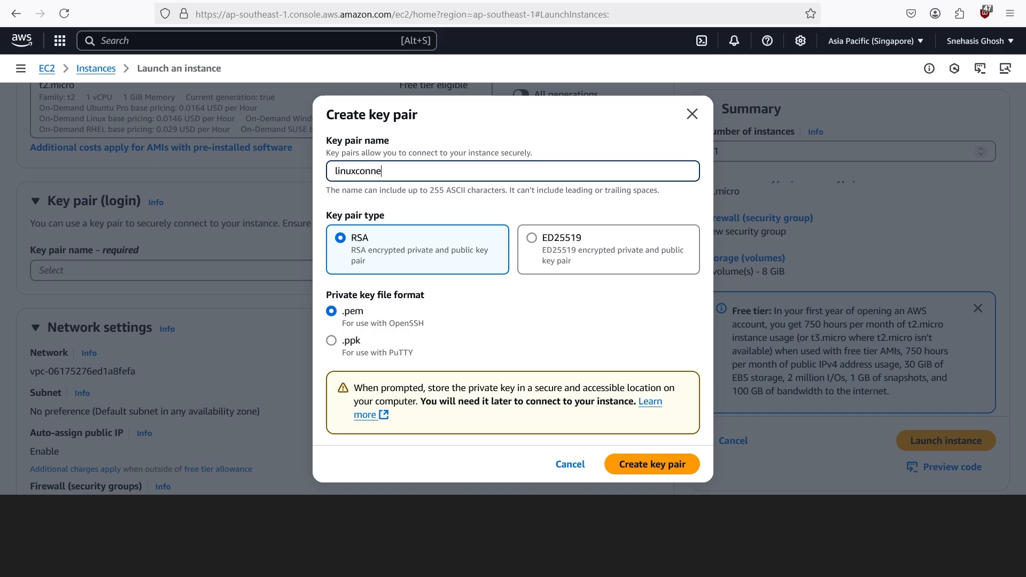
click(665, 468)
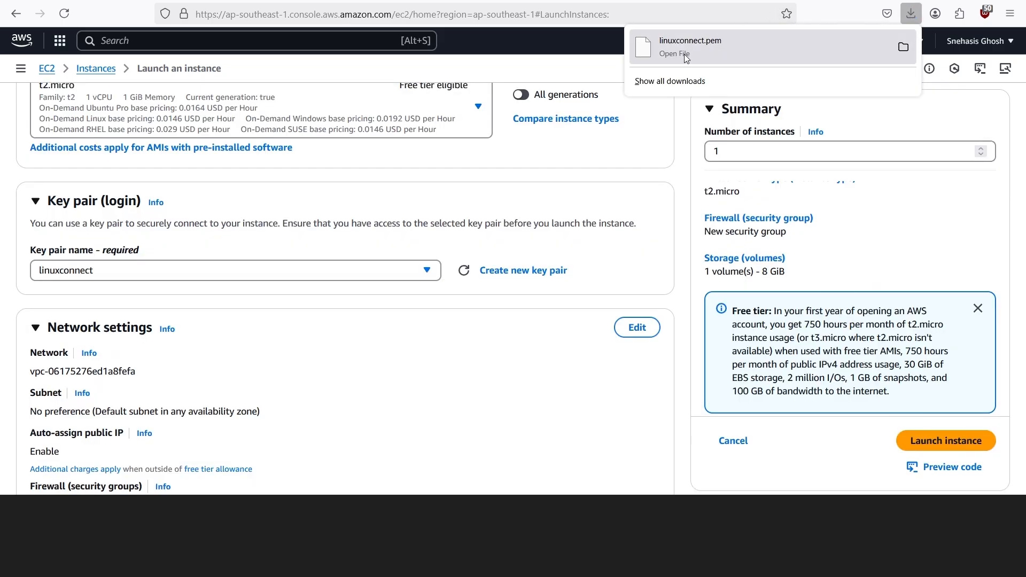
Review the network settings and restrict the new security group's SSH traffic to My IP.
scroll(291, 214, down, 3)
click(291, 215)
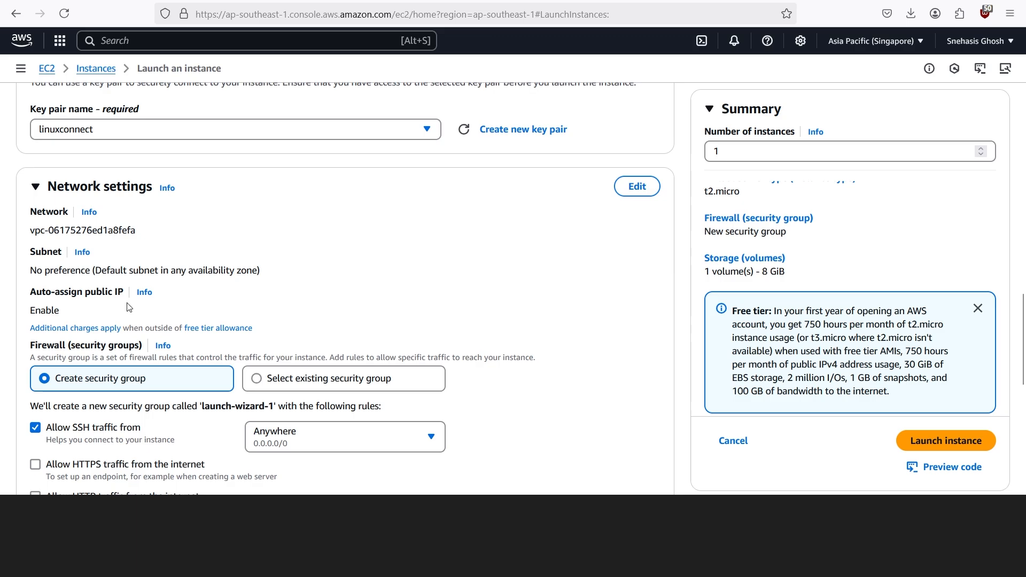
double_click(49, 311)
click(101, 316)
scroll(193, 369, down, 2)
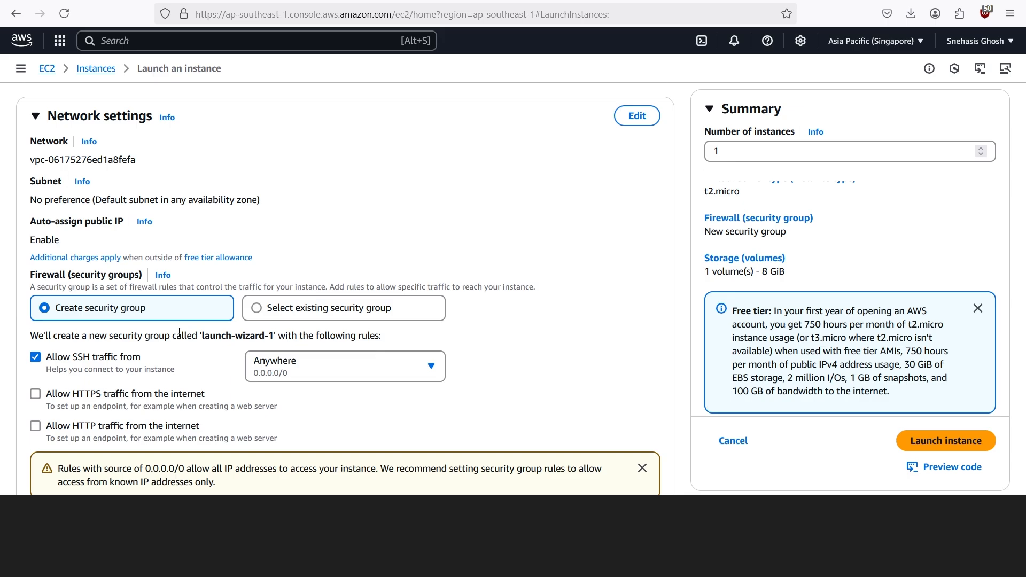
scroll(404, 241, down, 1)
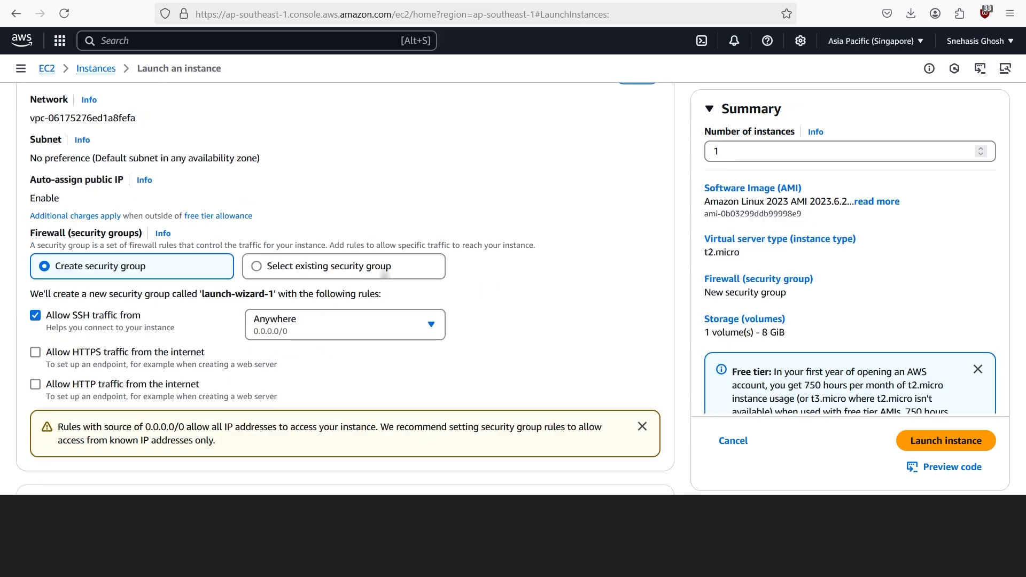
click(305, 322)
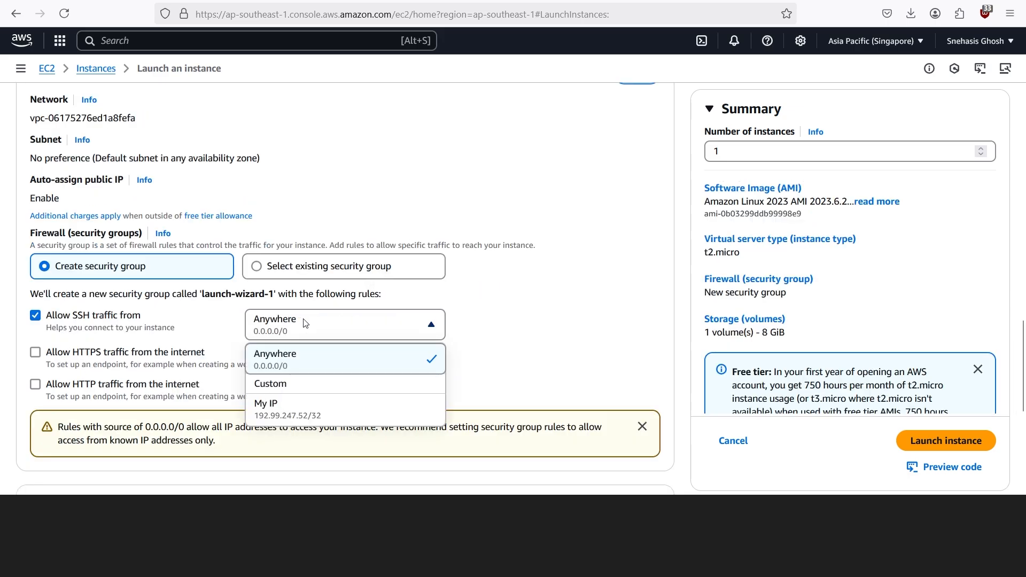
click(346, 417)
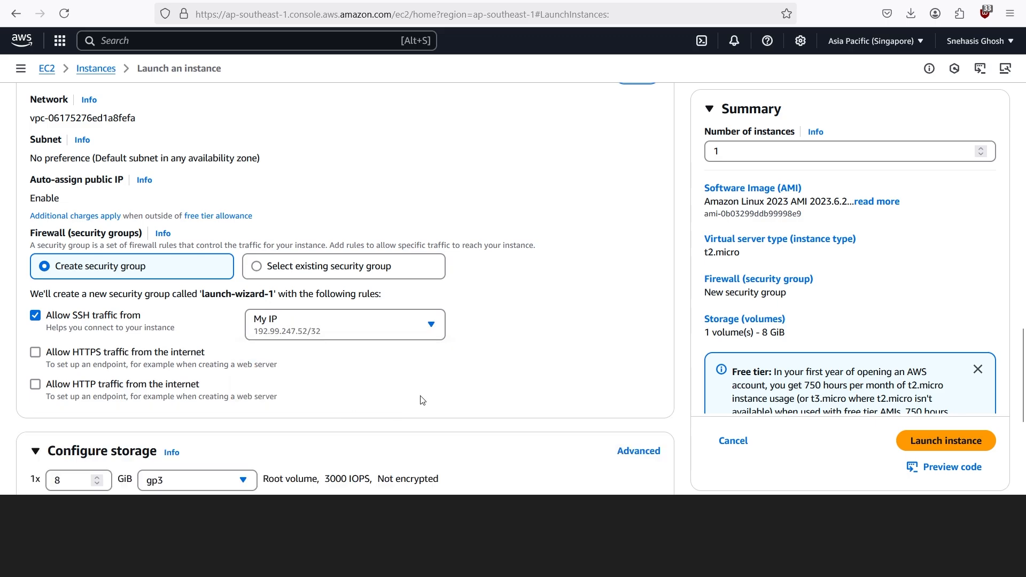
Review the root volume's storage settings and assign ec2connect-roles as the IAM instance profile.
scroll(463, 369, down, 3)
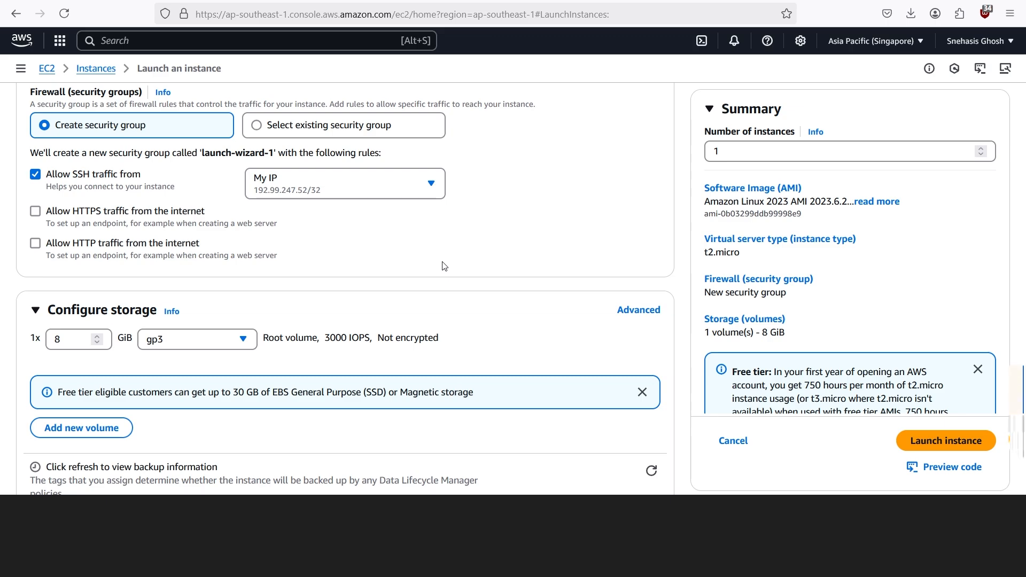
double_click(69, 342)
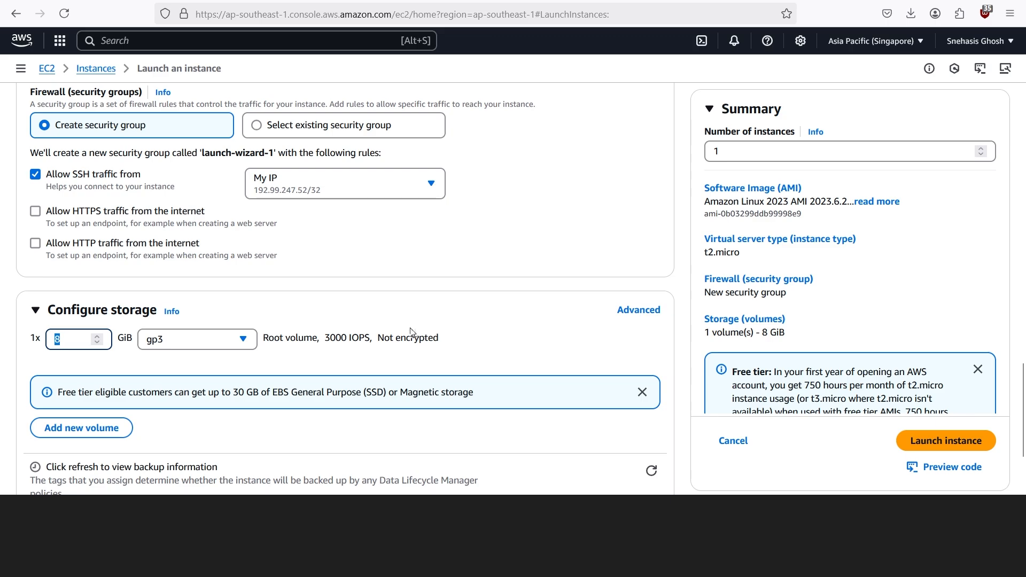
click(74, 339)
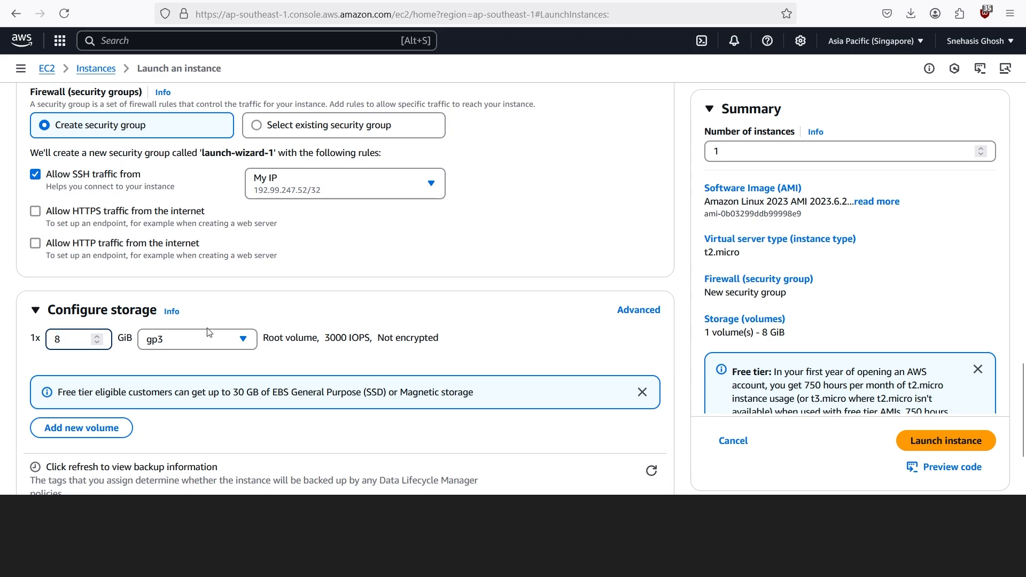
click(416, 327)
scroll(416, 327, down, 2)
scroll(128, 451, down, 3)
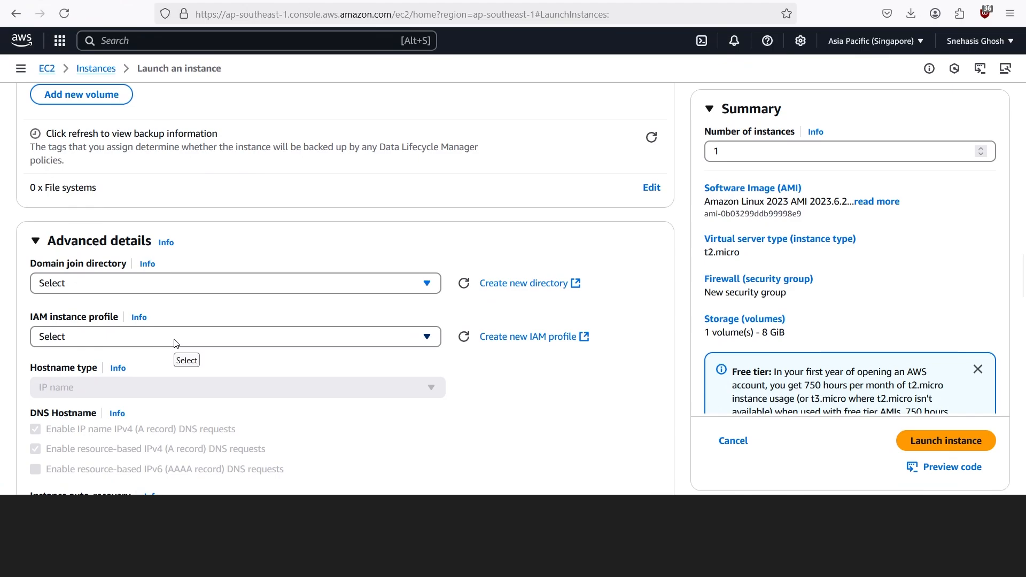
click(177, 343)
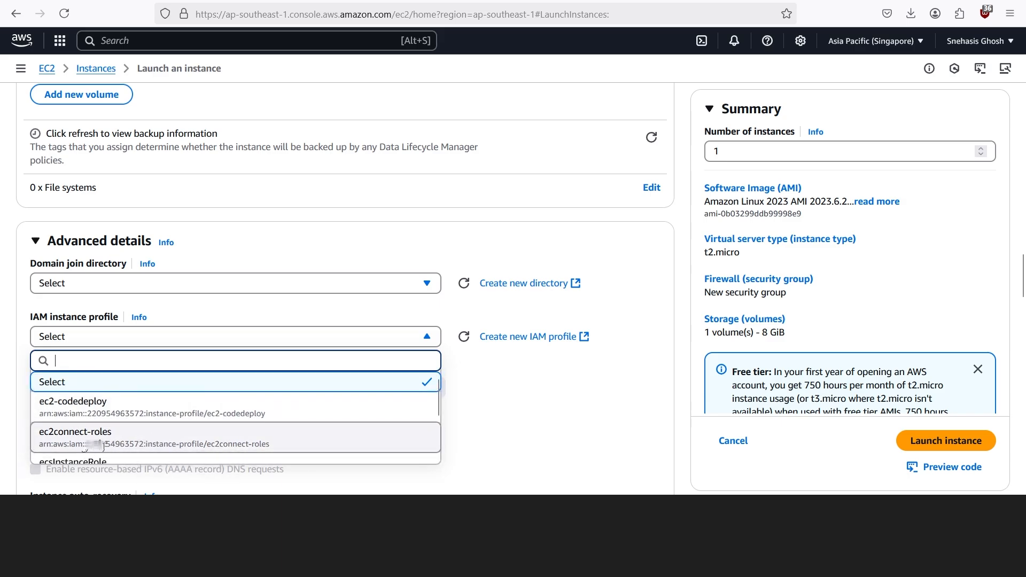
click(128, 439)
Examine the advanced options, including auto-recovery, shutdown behavior, termination protection, CloudWatch monitoring and purchasing option, leaving them unchanged.
scroll(158, 327, down, 4)
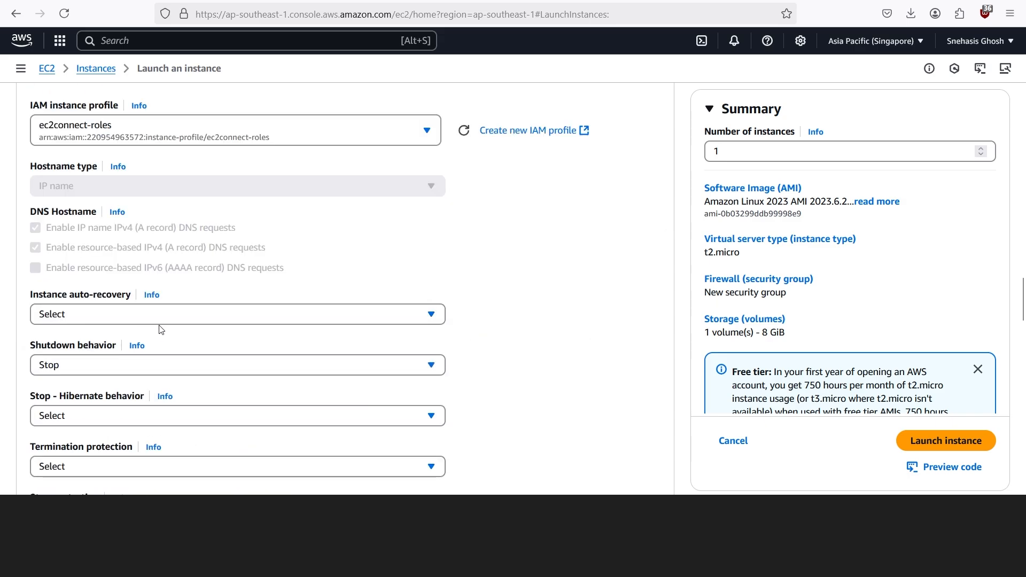
click(248, 323)
click(472, 316)
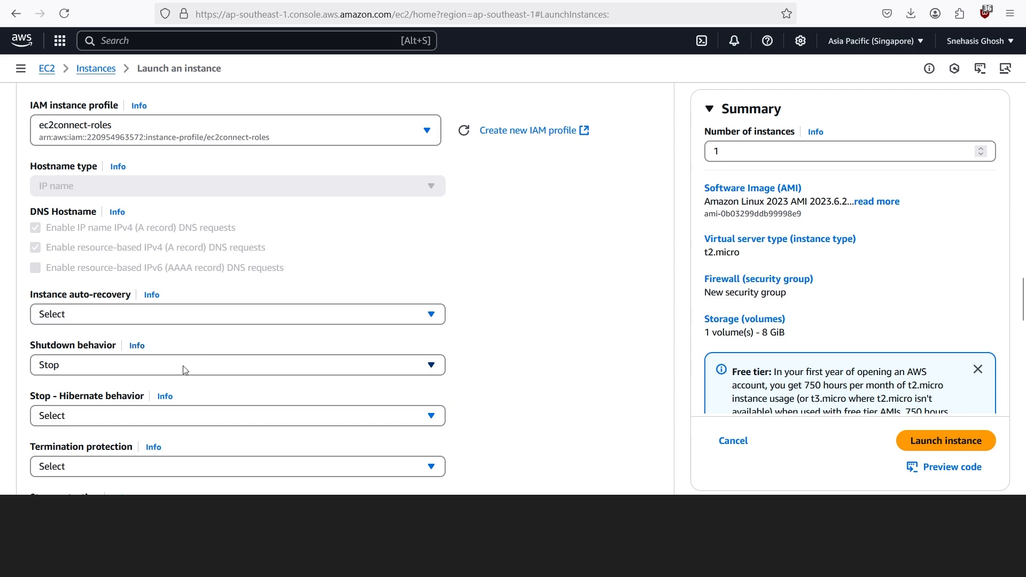
scroll(182, 368, down, 2)
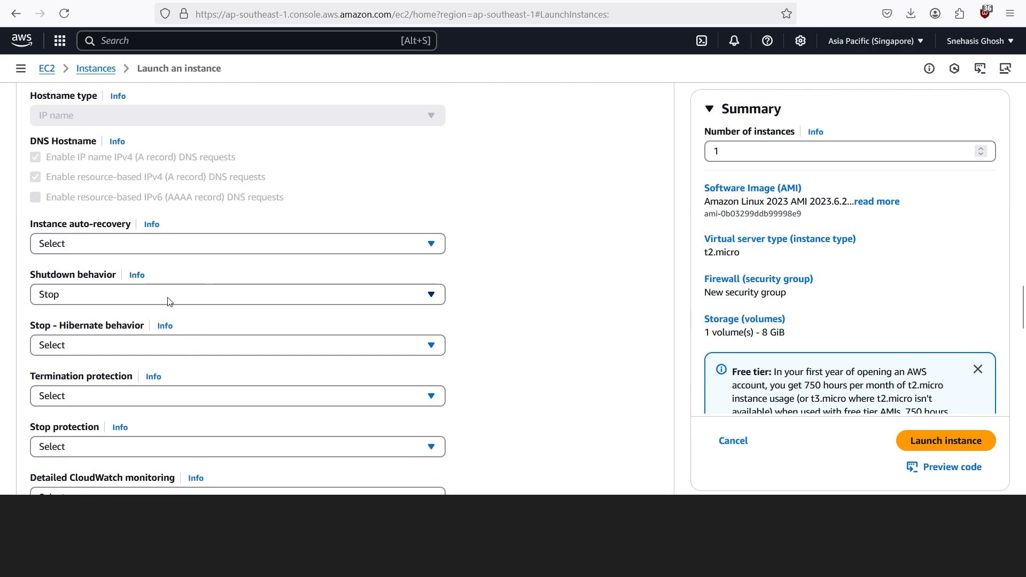
click(195, 301)
click(195, 299)
scroll(267, 344, down, 3)
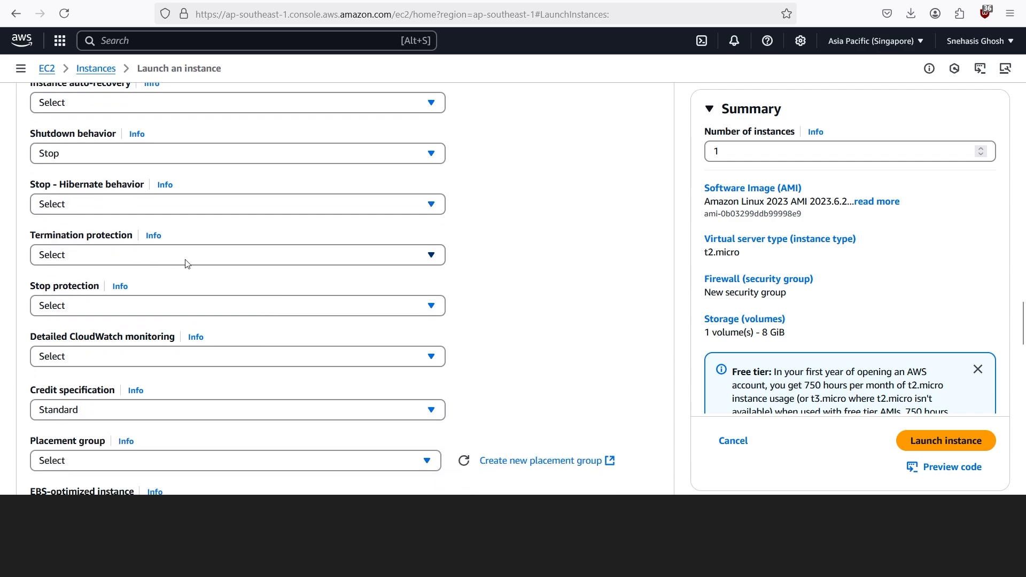
click(215, 257)
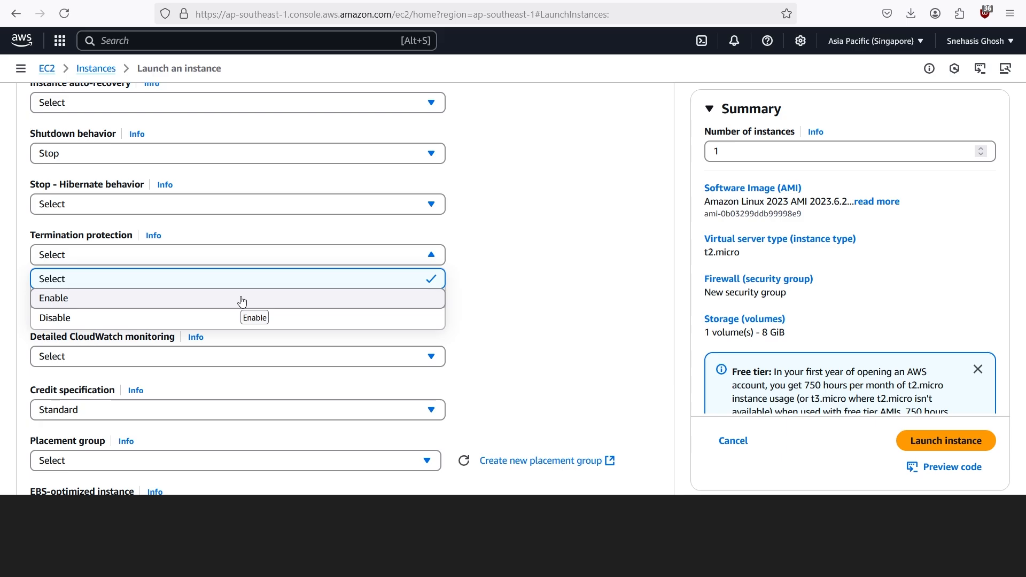
click(508, 355)
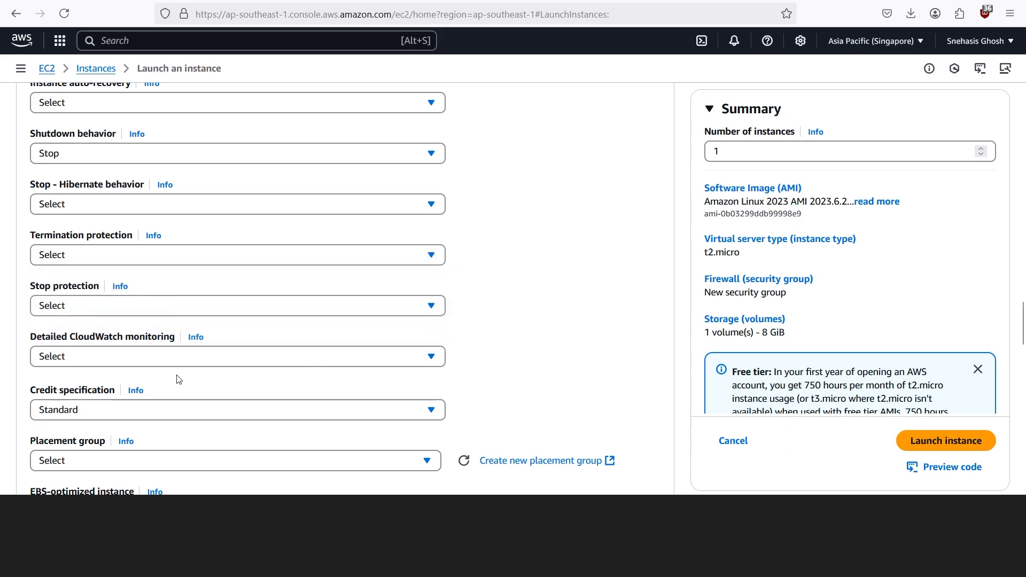
click(196, 359)
click(509, 344)
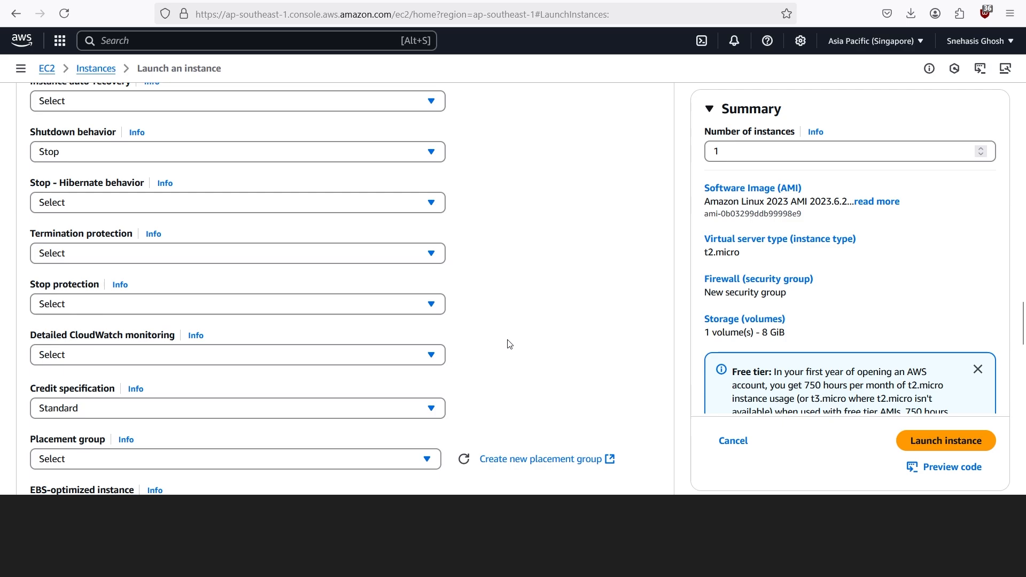
scroll(509, 344, down, 2)
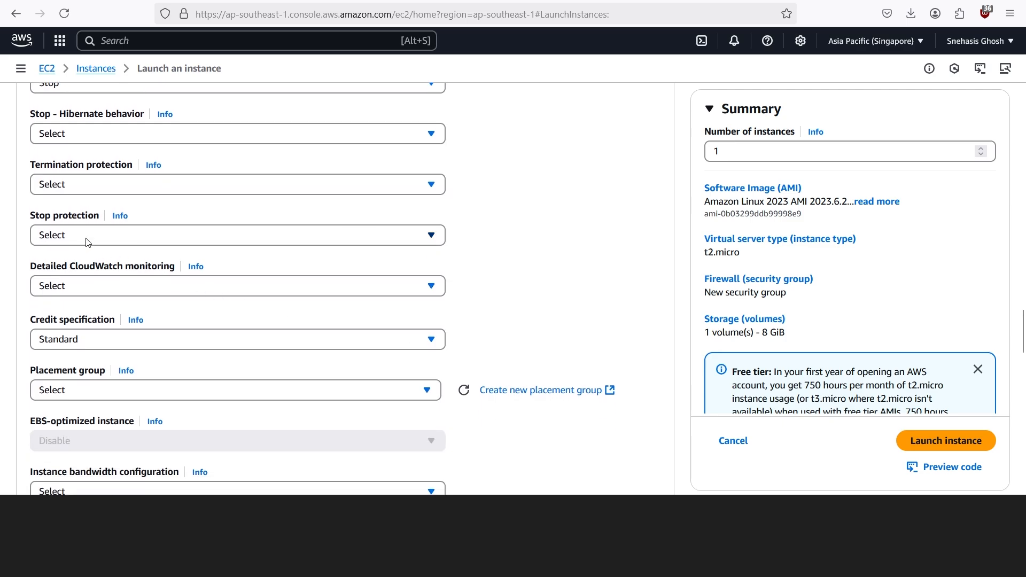
scroll(458, 315, down, 5)
scroll(462, 312, down, 3)
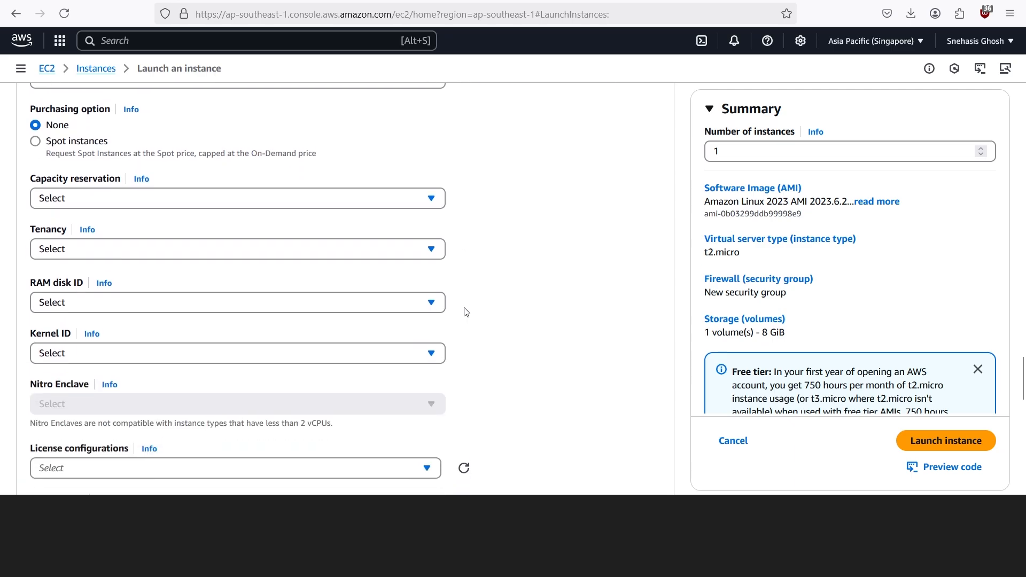
Recheck the network and SSH access settings, then launch the instance.
scroll(467, 310, up, 15)
scroll(472, 307, up, 4)
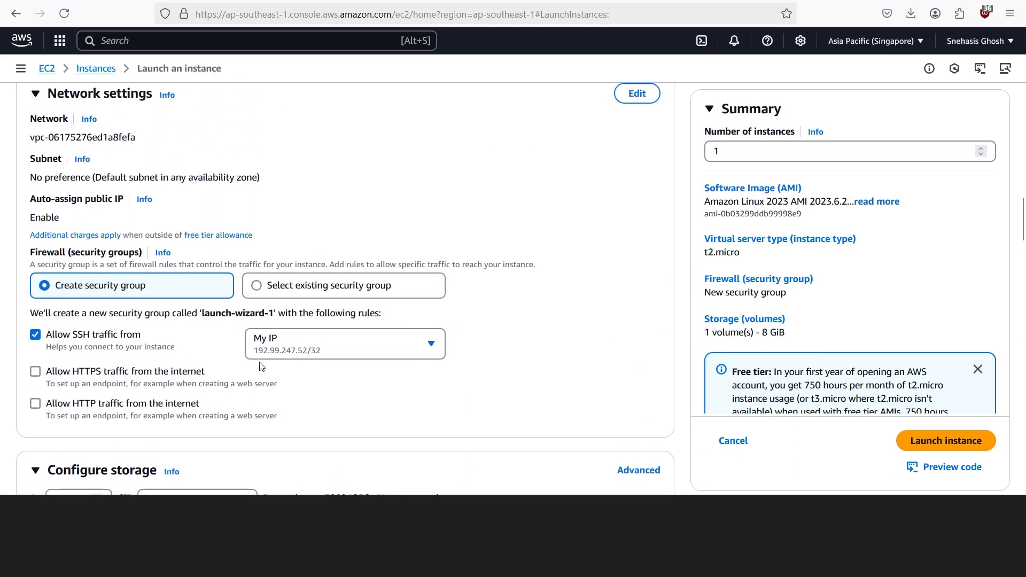
click(959, 441)
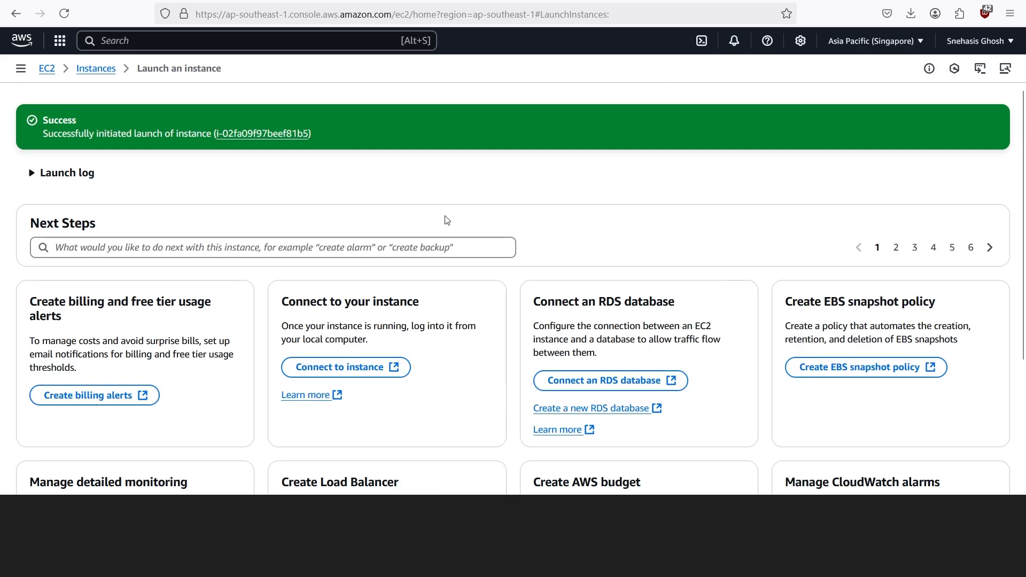
Open the details of the launch-wizard-1 security group from the EC2 security group list.
click(100, 69)
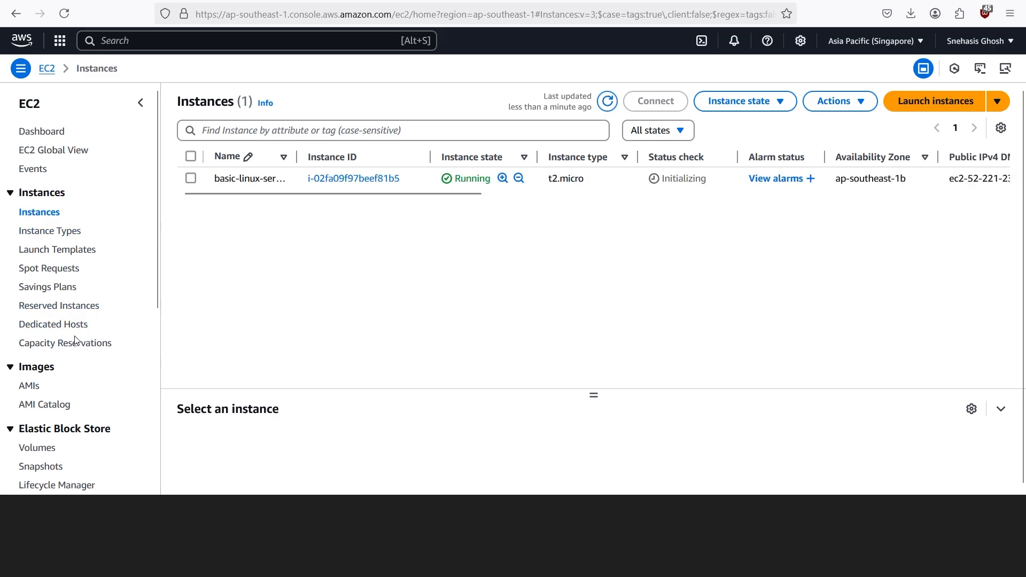
scroll(68, 378, down, 2)
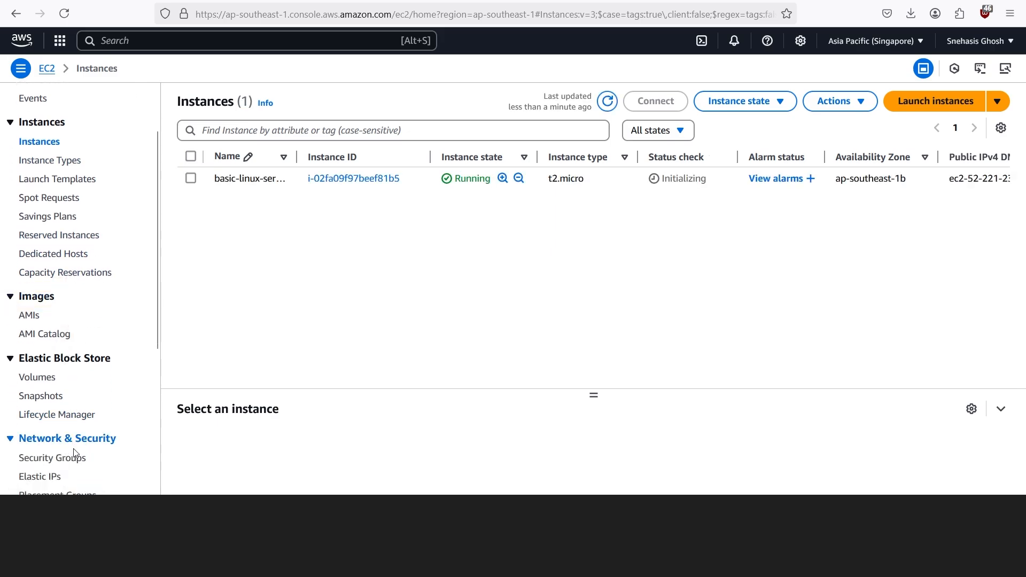
click(72, 463)
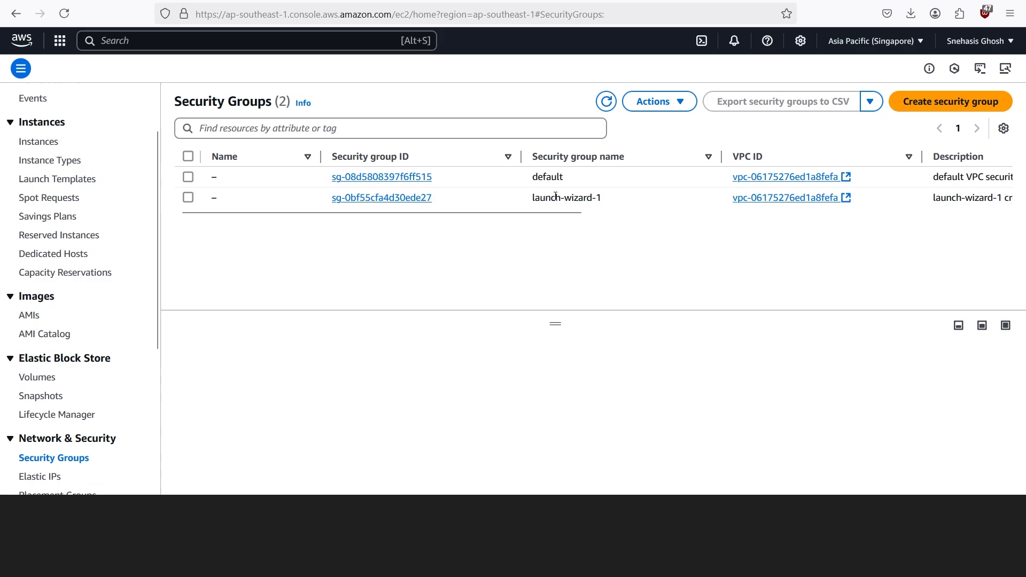
drag(531, 197, 609, 201)
click(420, 199)
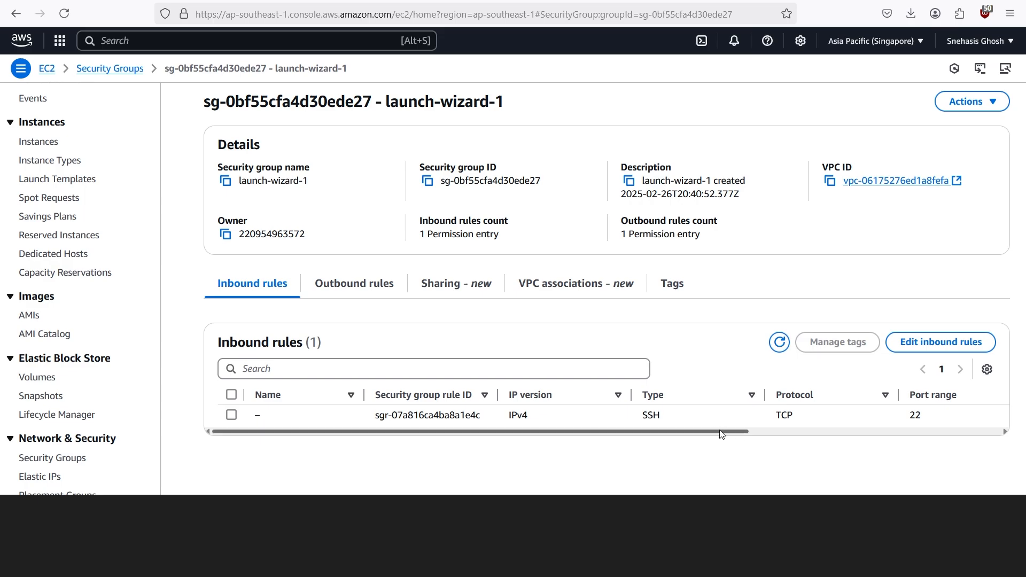
Examine the inbound and outbound rules of launch-wizard-1, including protocol, port range and source.
drag(714, 431, 800, 431)
scroll(800, 430, right, 3)
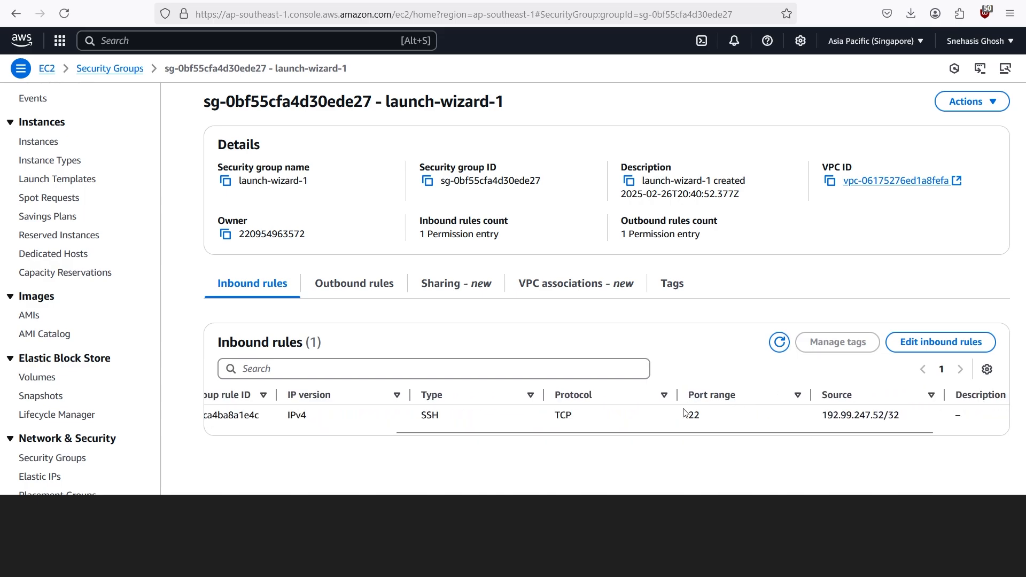
drag(799, 433, 867, 430)
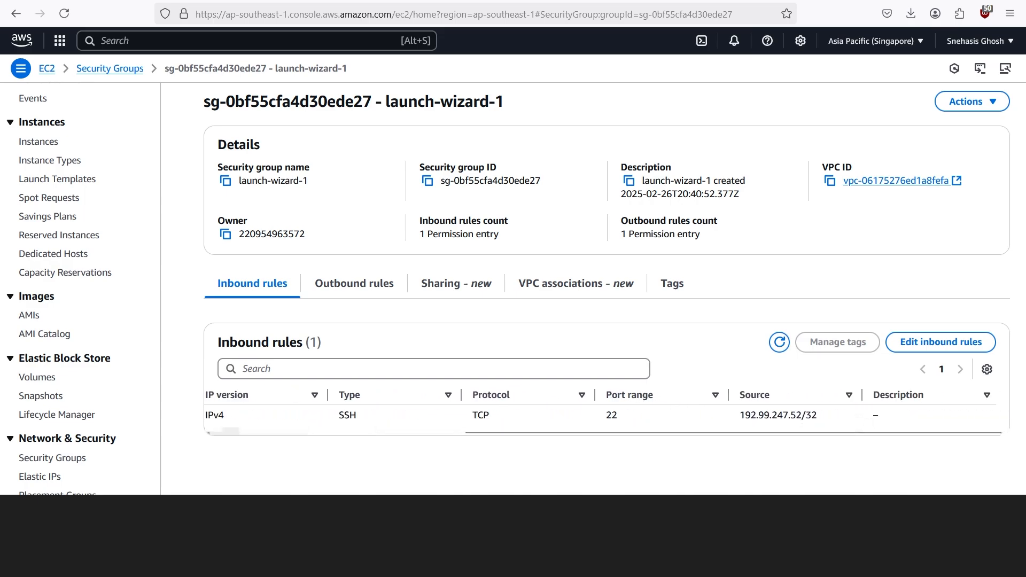
click(369, 283)
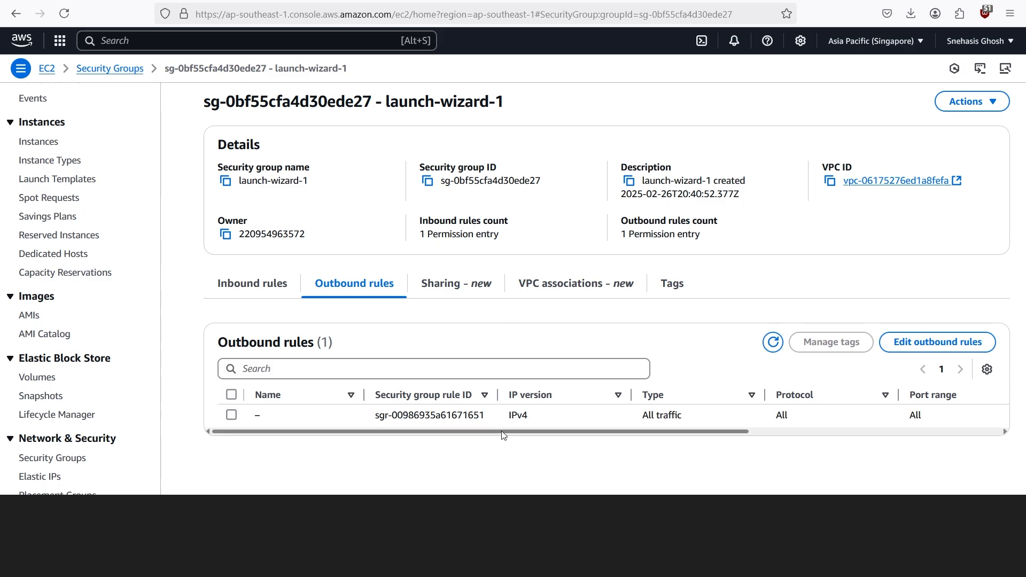
drag(500, 433, 777, 438)
click(254, 283)
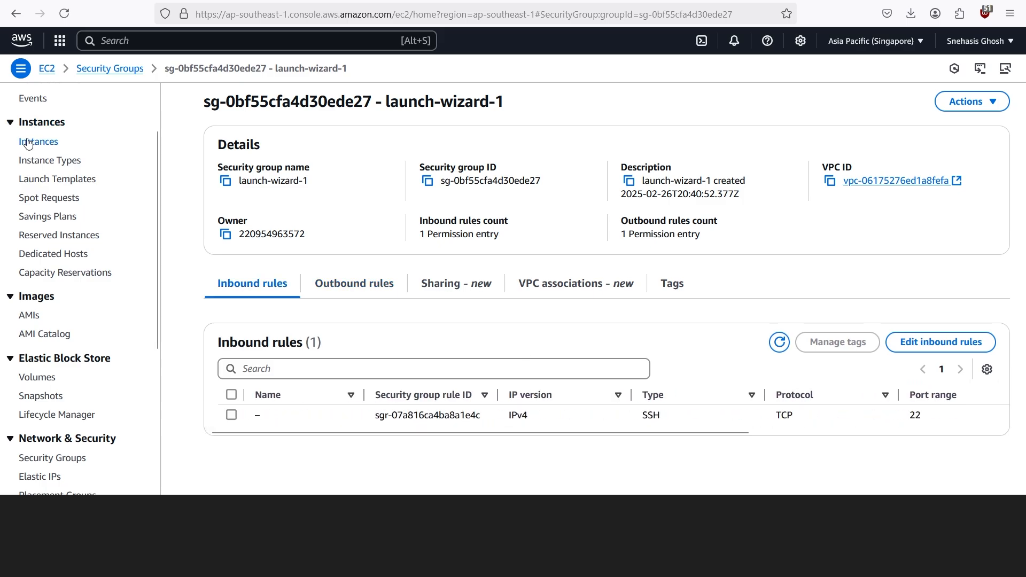
Copy the example SSH client command for connecting to basic-linux-server and check the browser's downloads for linuxconnect.pem.
click(32, 141)
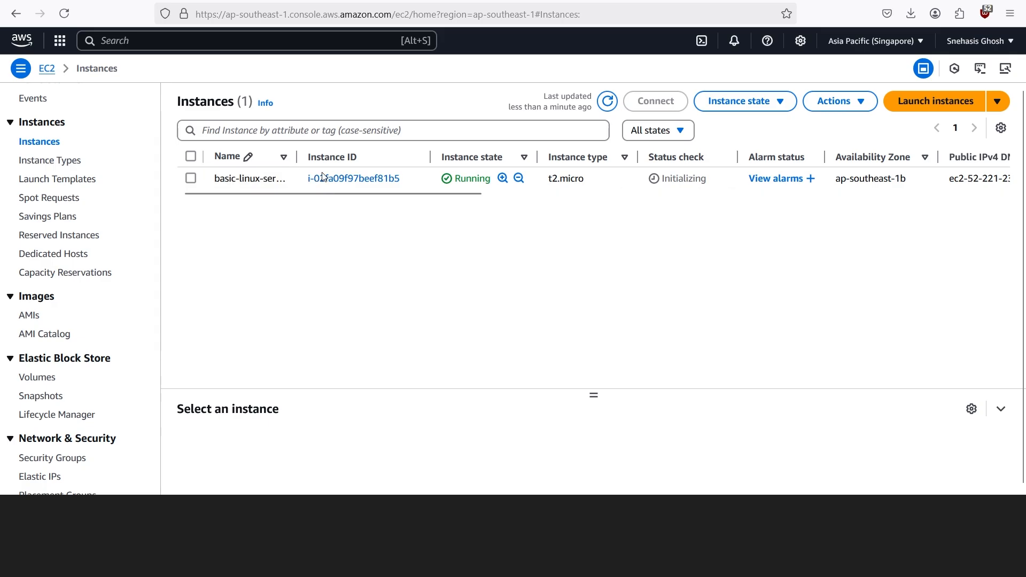
click(345, 179)
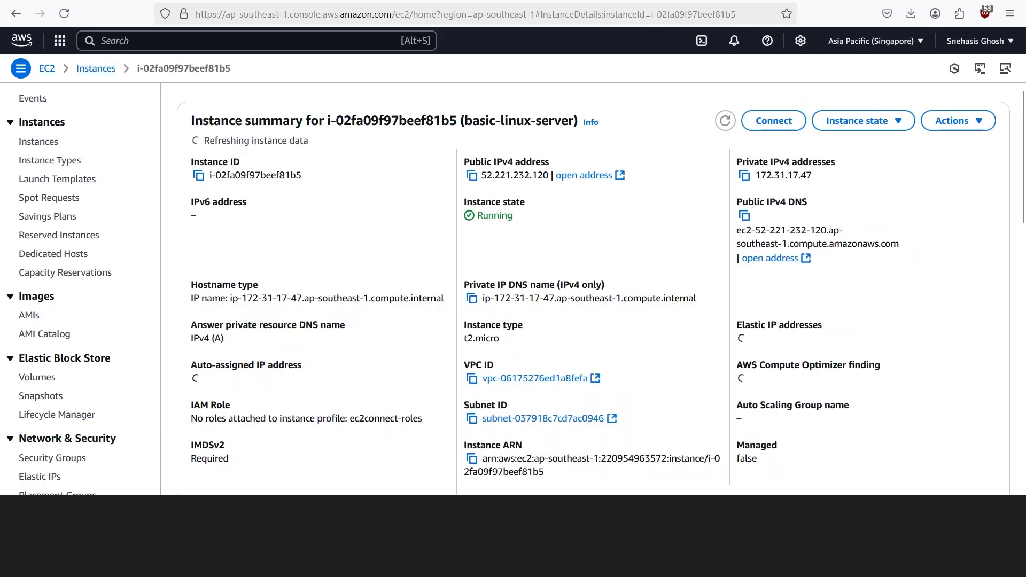
click(779, 127)
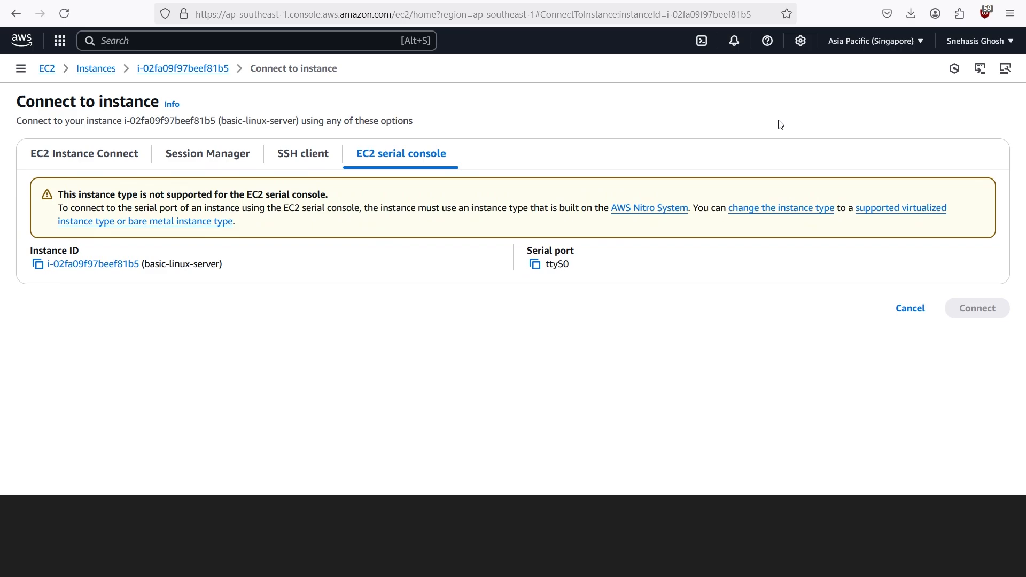
click(307, 163)
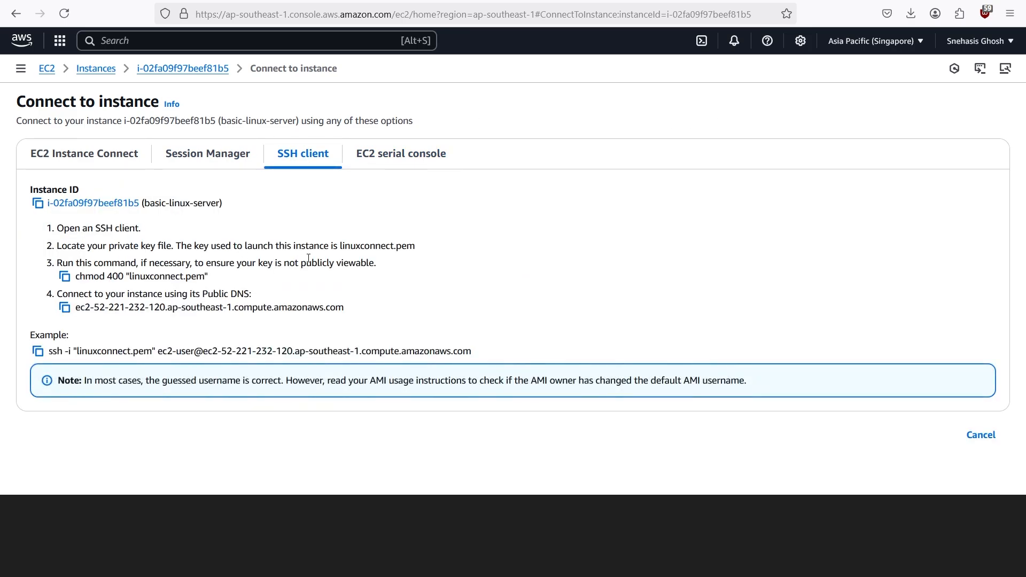
click(37, 351)
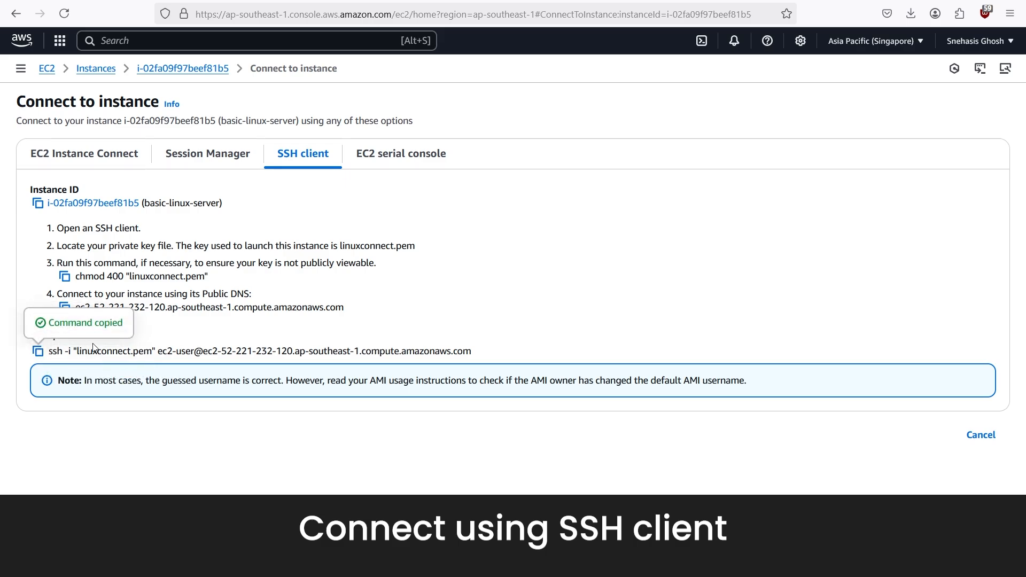
click(911, 13)
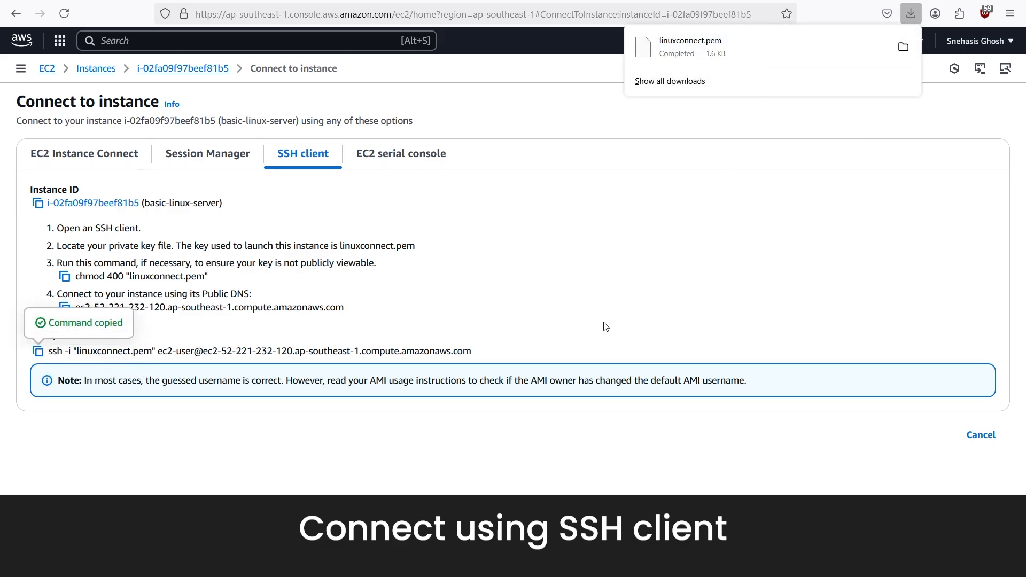
click(542, 415)
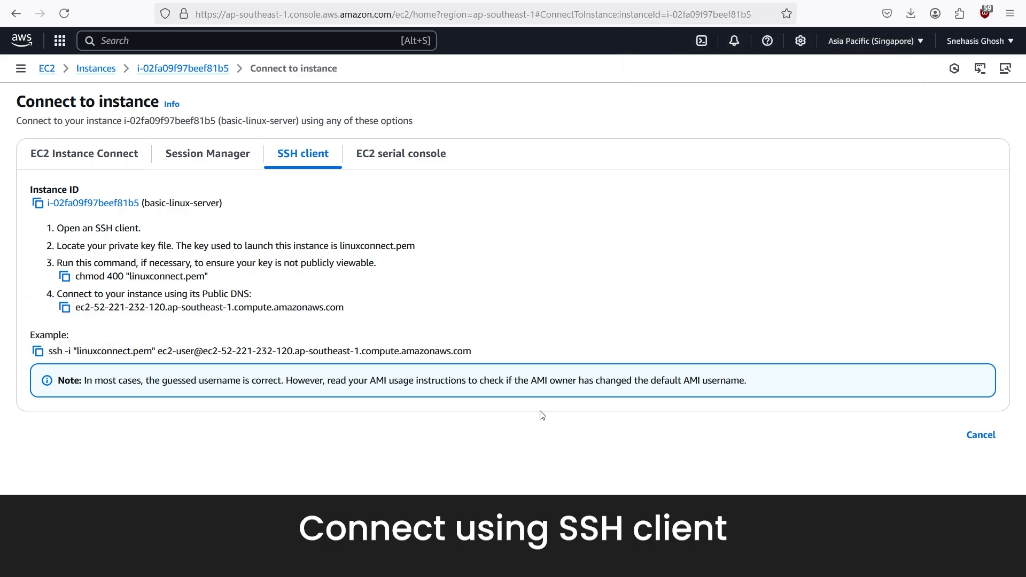
Open Windows Command Prompt and change to the Downloads folder.
key(super)
text(cmd)
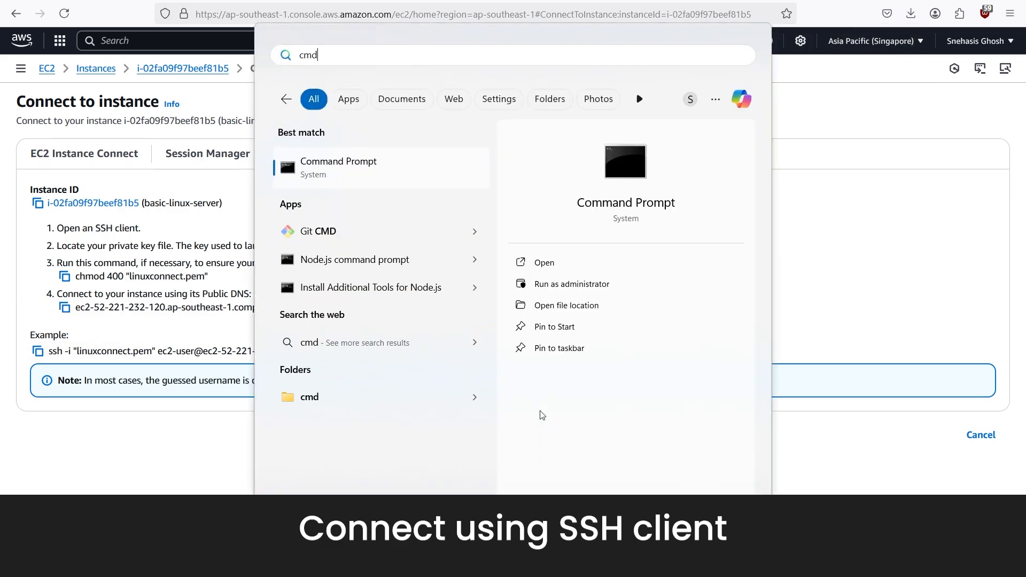
key(Return)
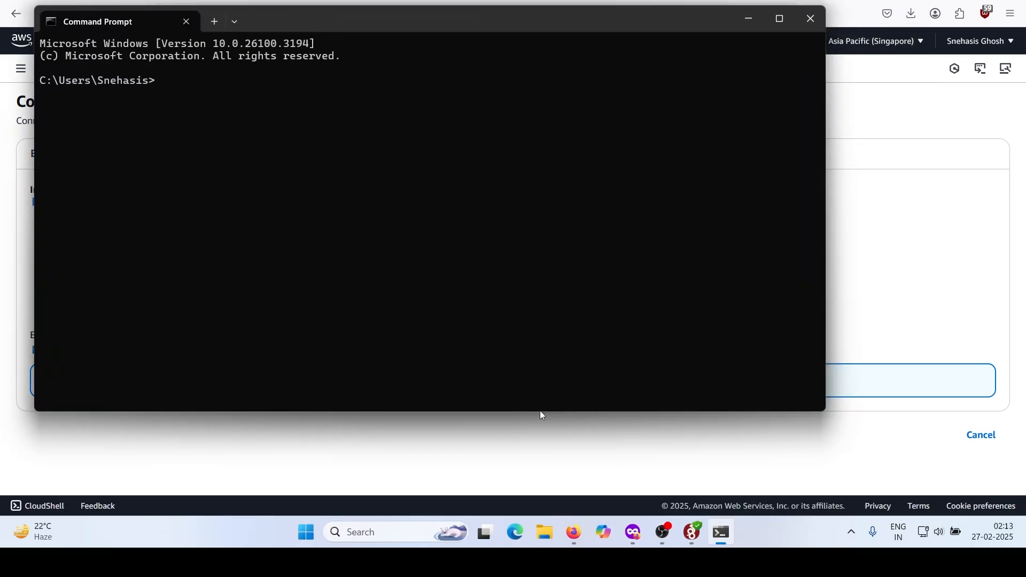
text(cd )
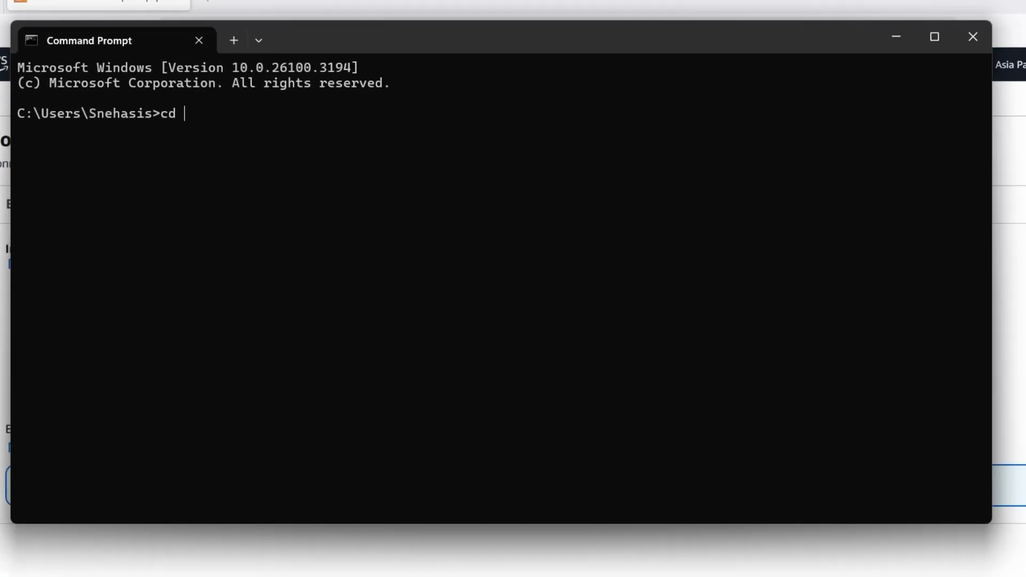
text(Downloads)
key(Return)
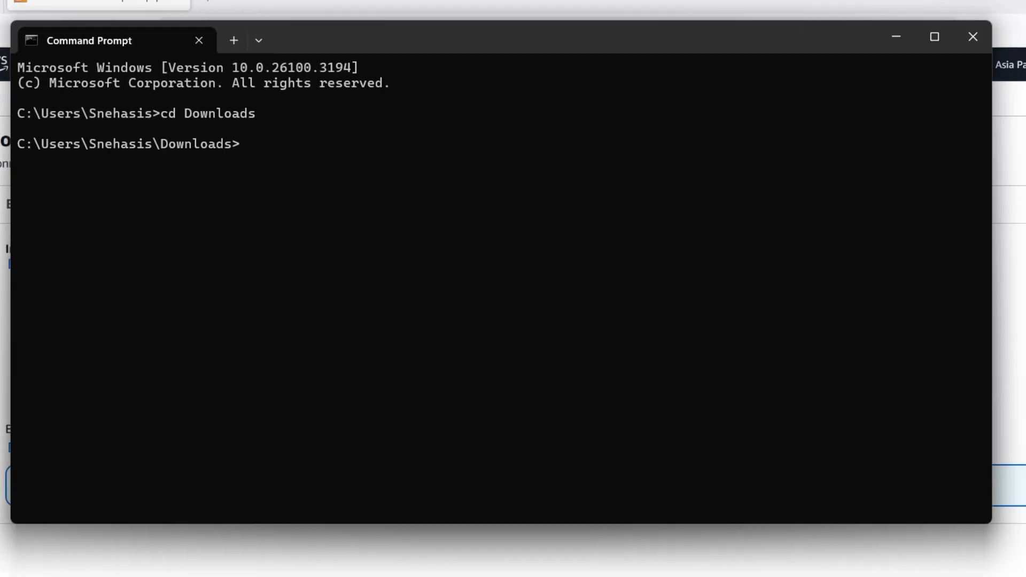
Connect to the instance as ec2-user with the copied SSH command using linuxconnect.pem, answering yes to trust the host.
key(ctrl+v)
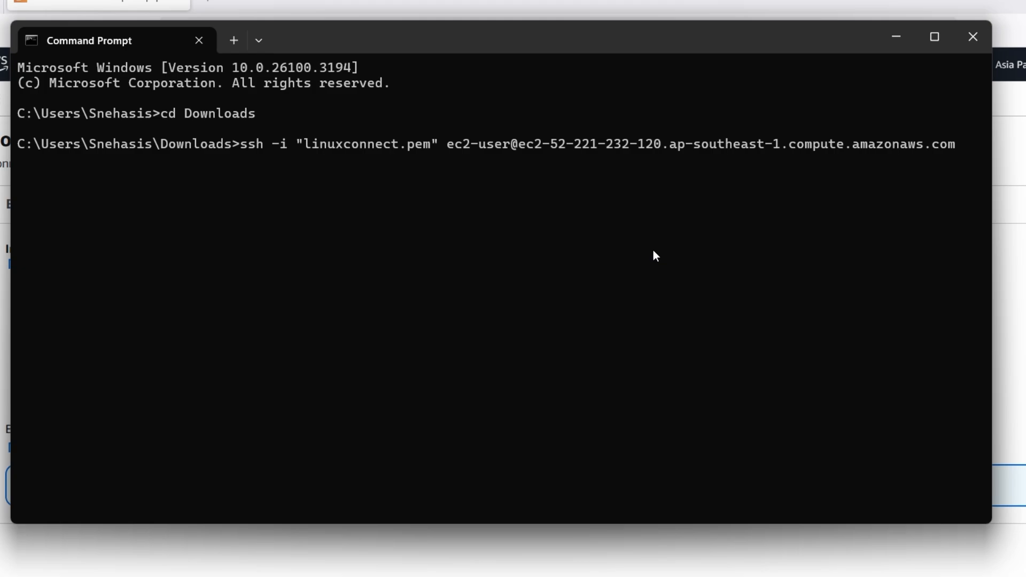
key(Return)
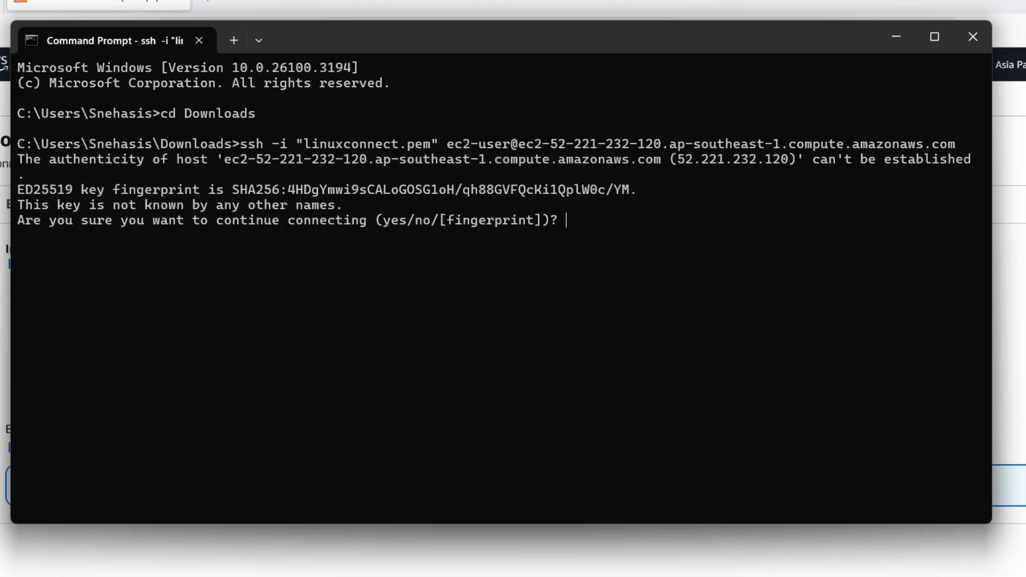
text(yes)
key(Return)
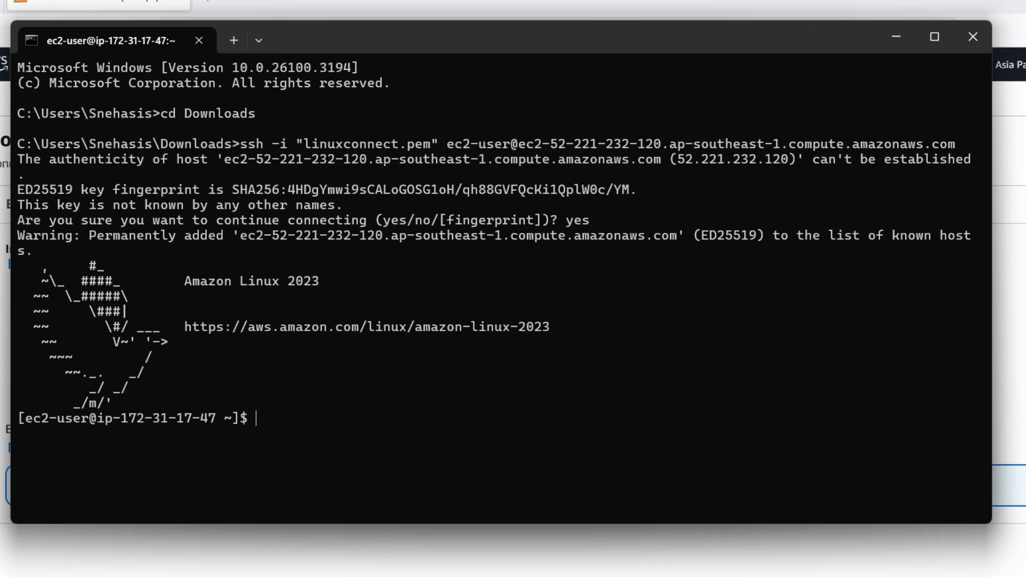
Switch to the root user with sudo su and run yum update && yum upgrade.
text(sudo s)
text(u)
key(Return)
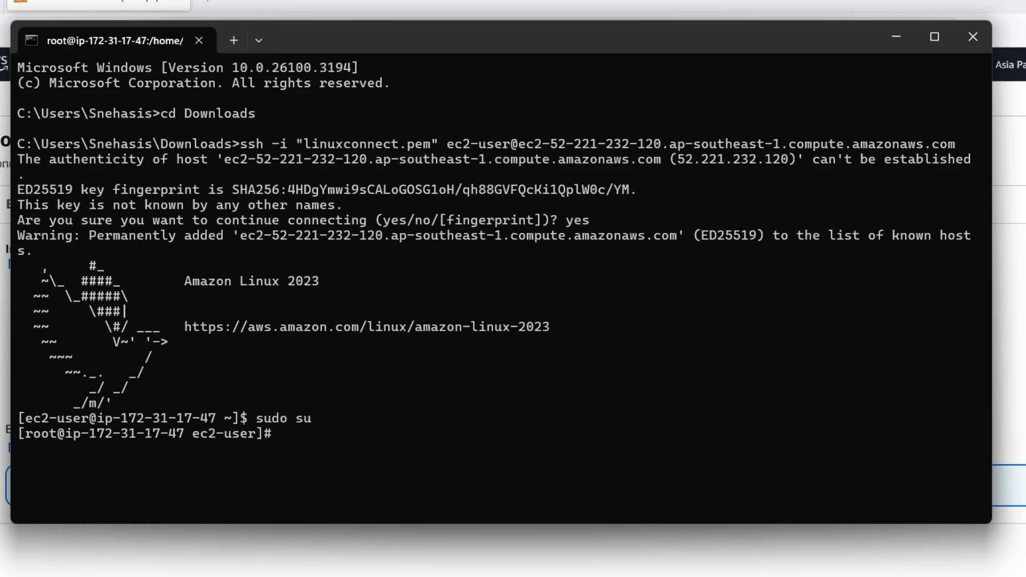
text(yum update && y)
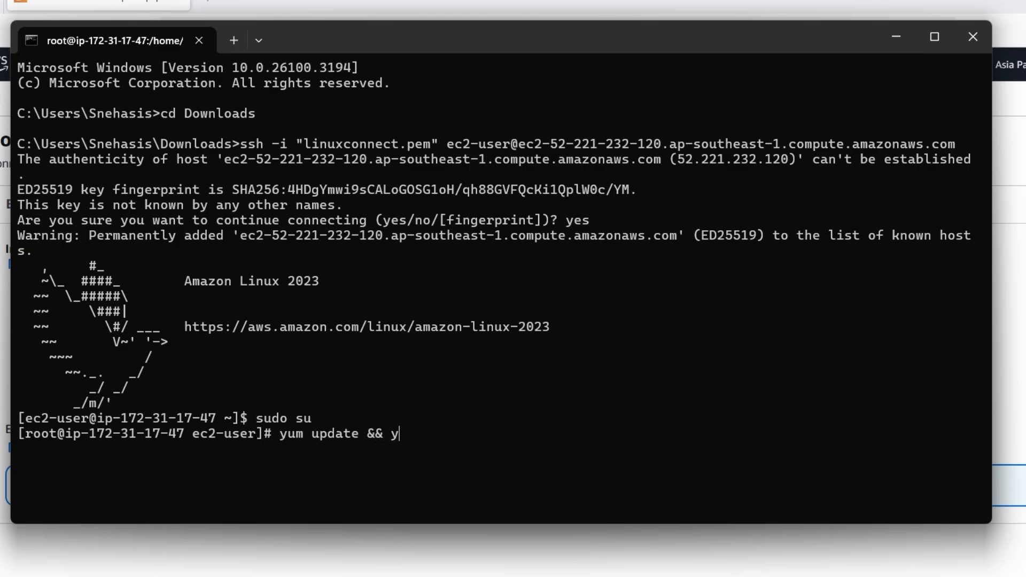
text(um up)
text(grade)
key(Return)
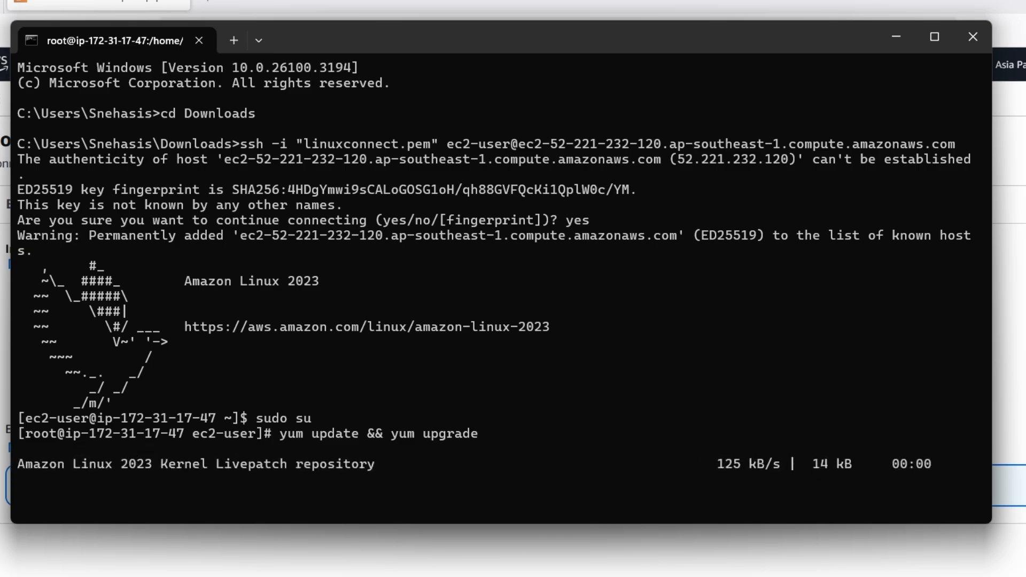
key(Return)
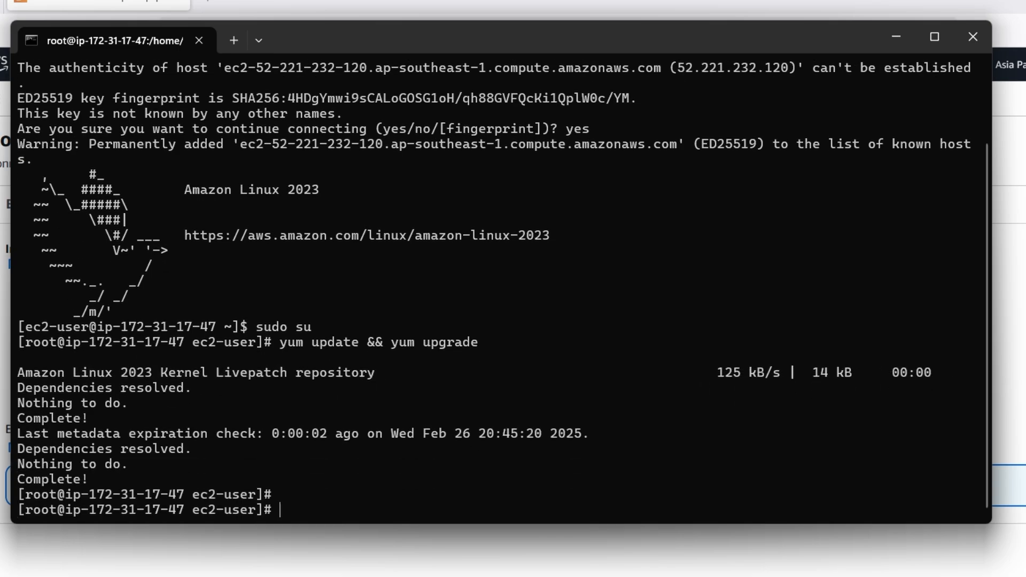
Install the htop package with yum, approving the installation with Y, and run htop.
text(yum install htop)
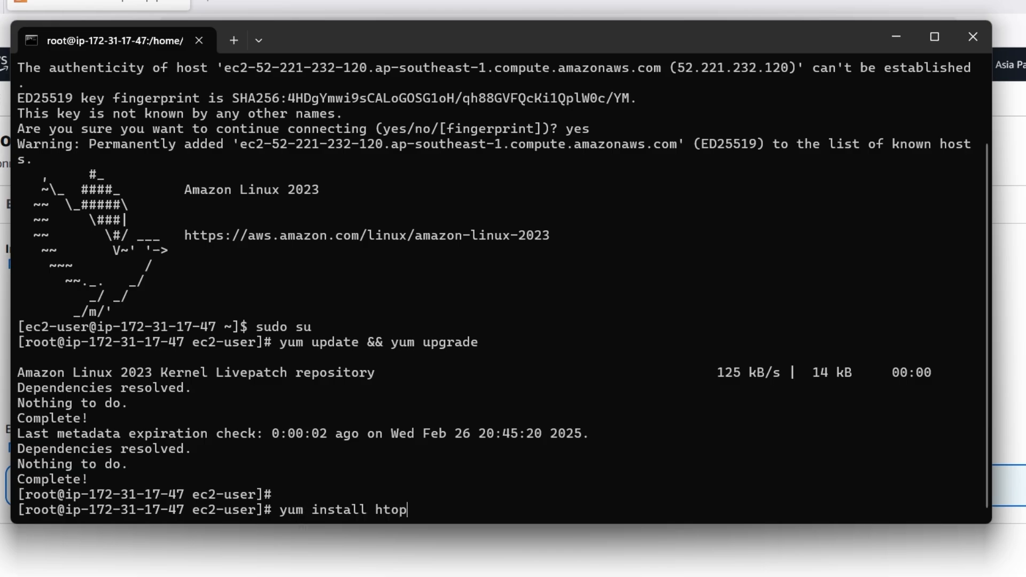
key(Return)
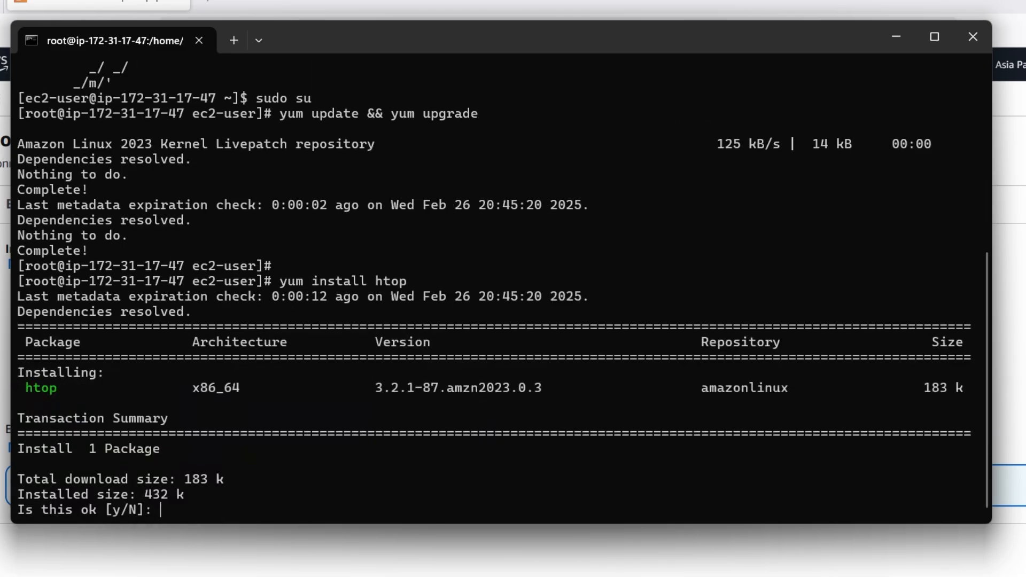
text(Y)
key(Return)
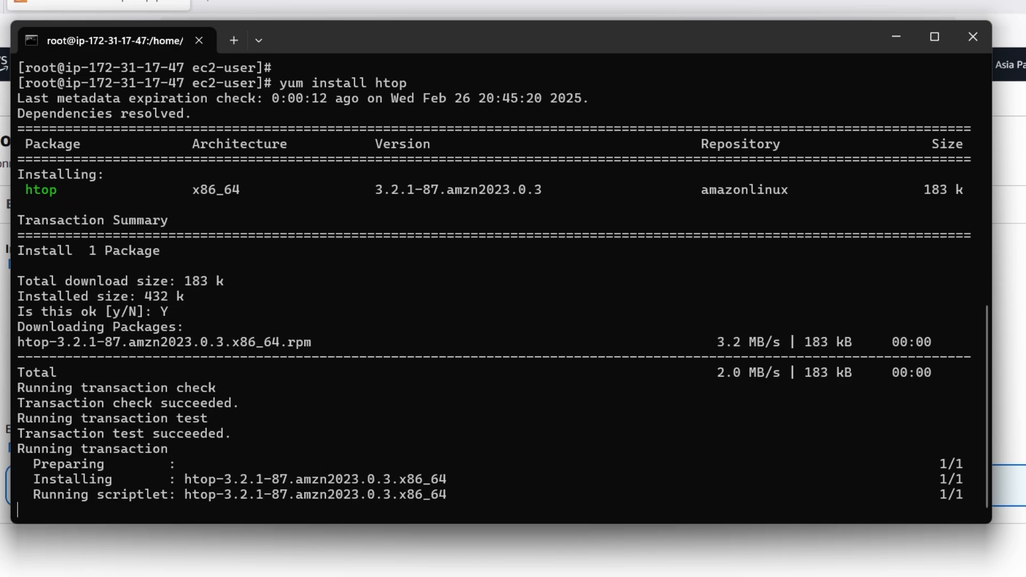
text(htop)
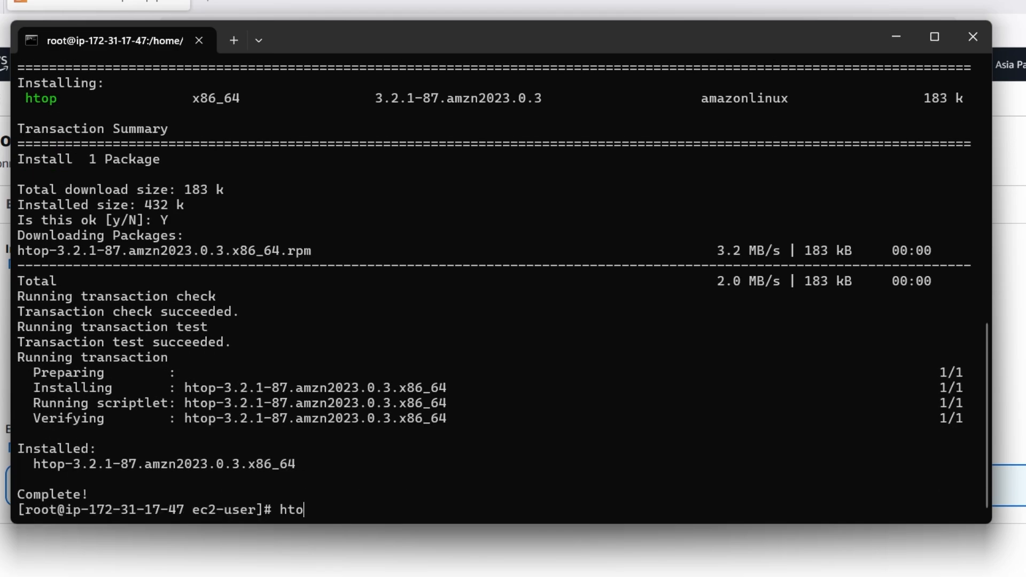
key(Return)
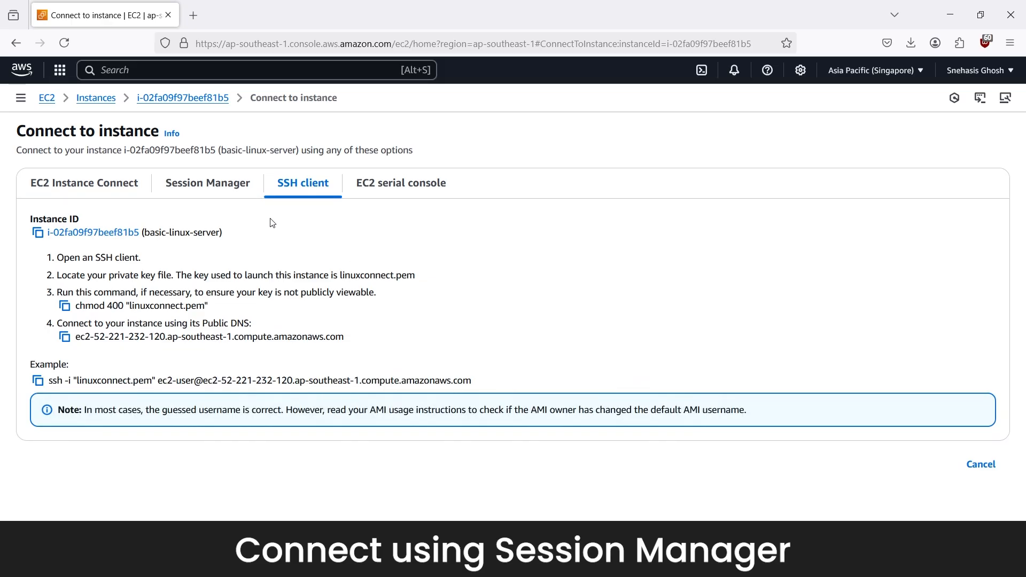
Connect to basic-linux-server through Session Manager in the AWS console and start a bash shell.
click(207, 190)
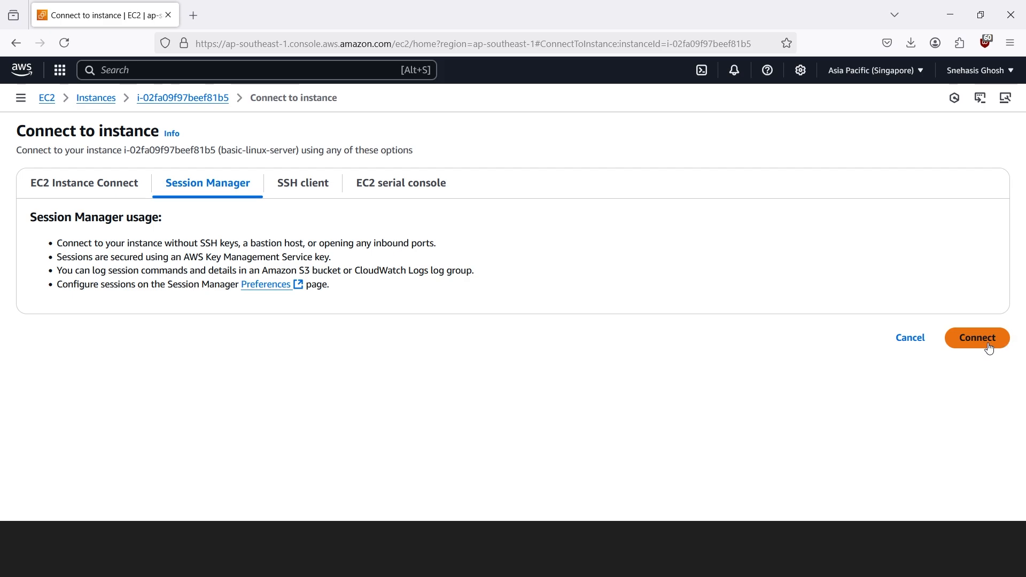
click(989, 342)
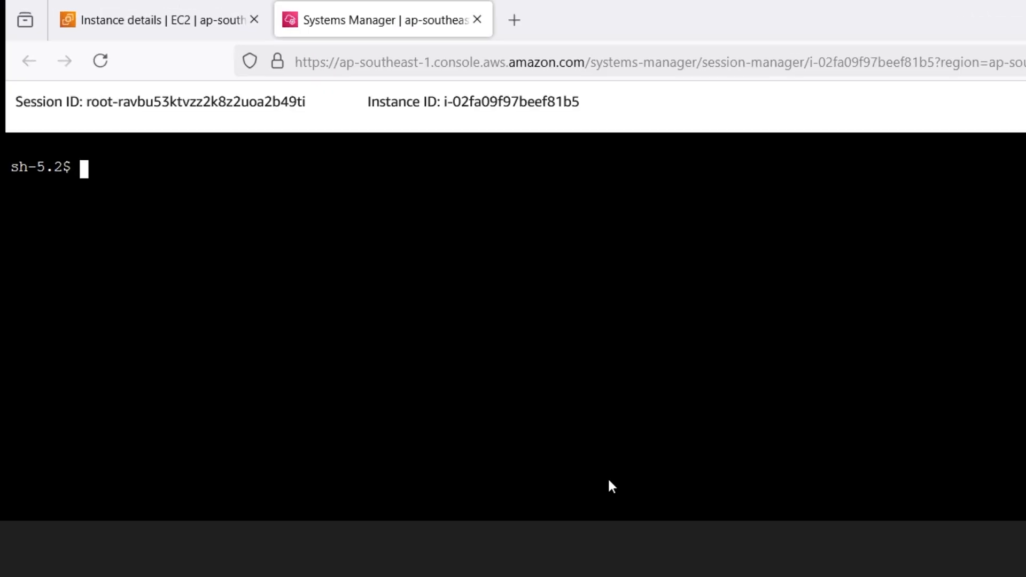
text(bash)
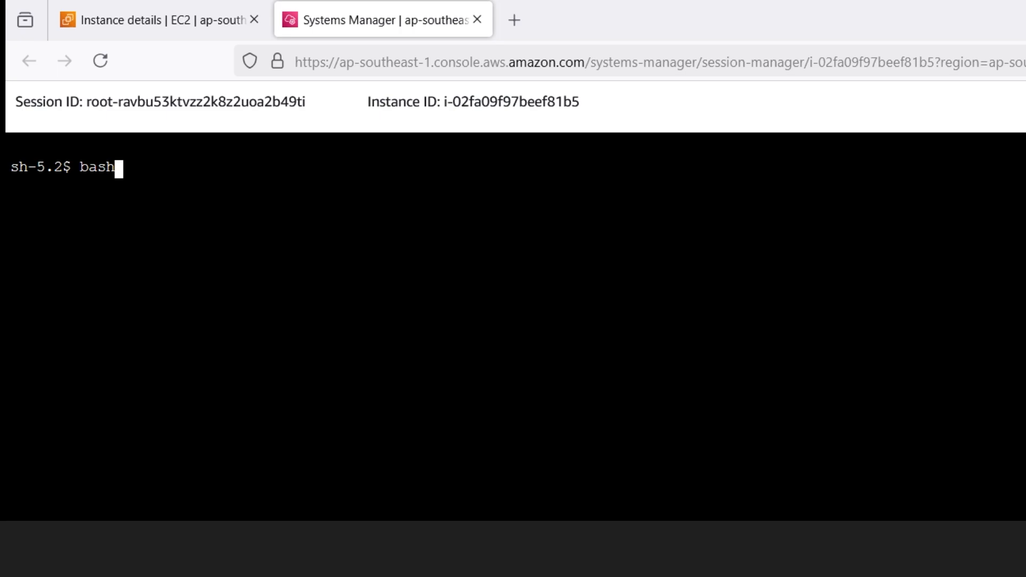
key(Return)
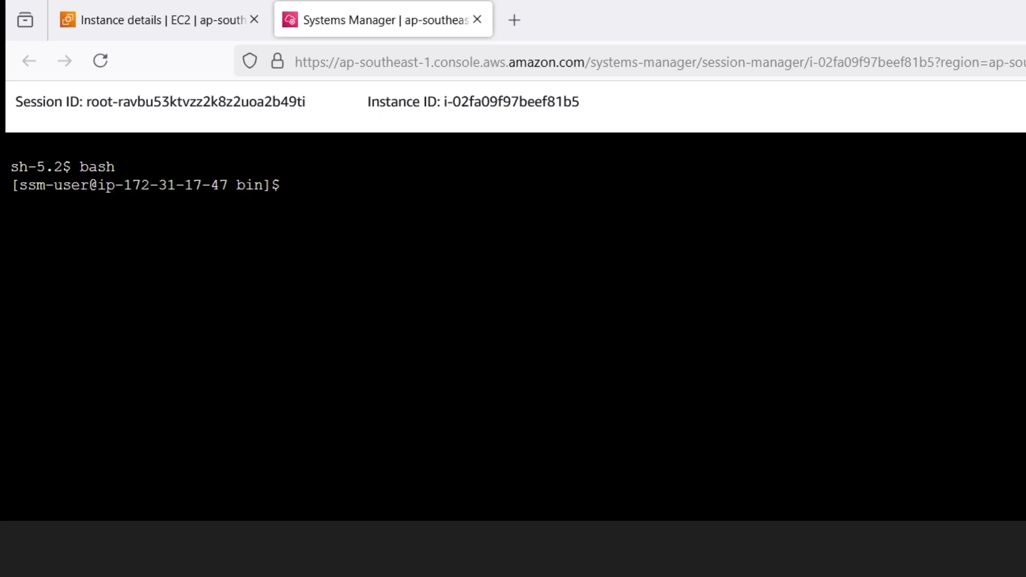
Switch to the root user with sudo su in the Session Manager shell and list the directory contents with ls.
text(ro)
key(BackSpace)
key(BackSpace)
text(sudo su)
key(Return)
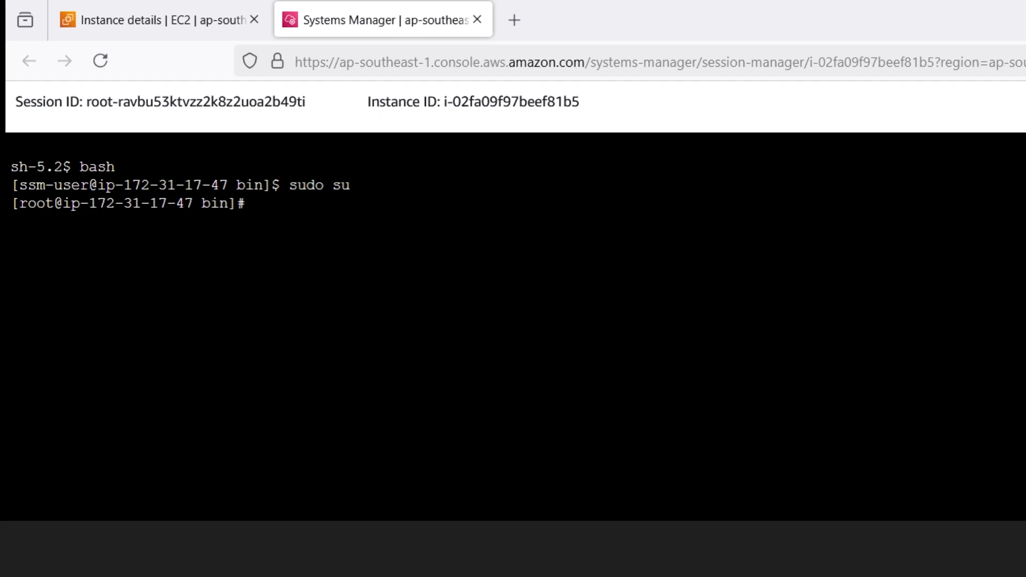
text(ls)
key(Return)
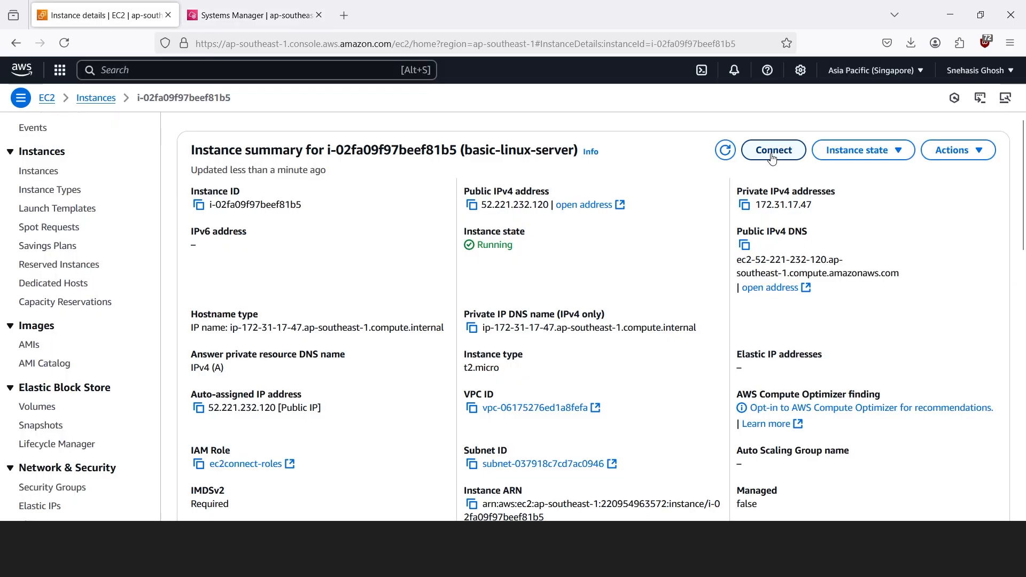
Review the EC2 Instance Connect options and the IAM role attached to basic-linux-server.
click(771, 157)
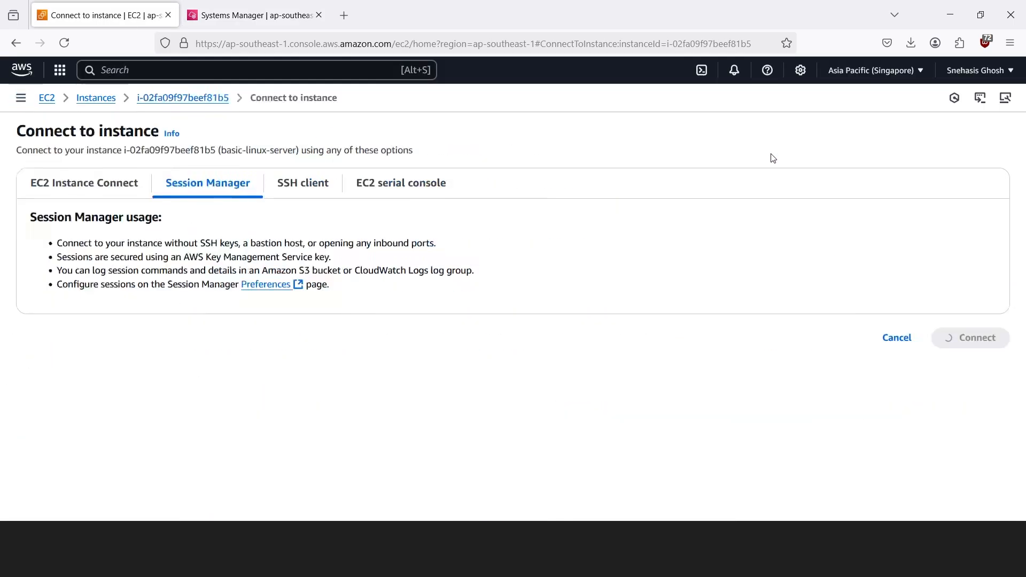
click(79, 184)
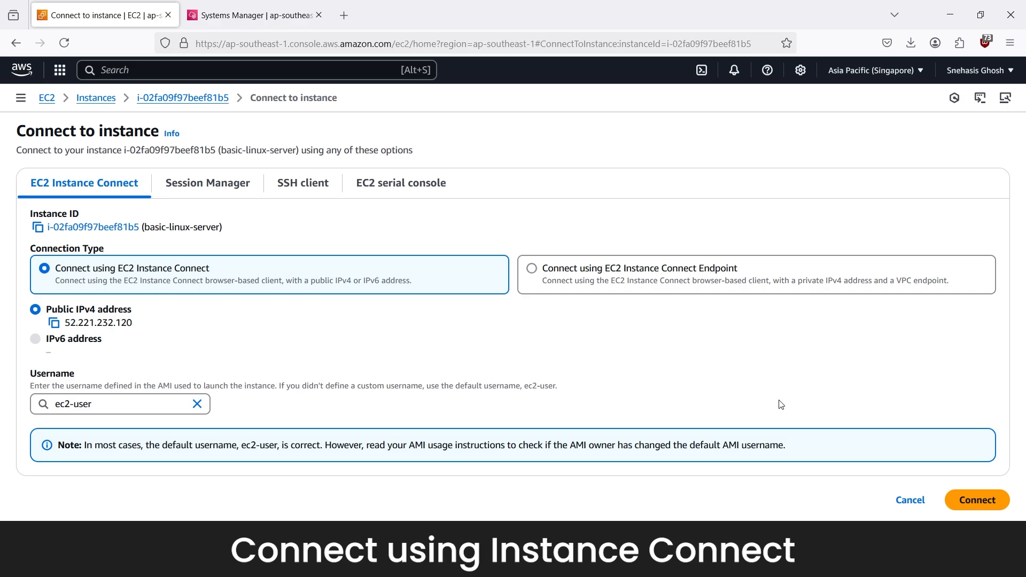
click(217, 98)
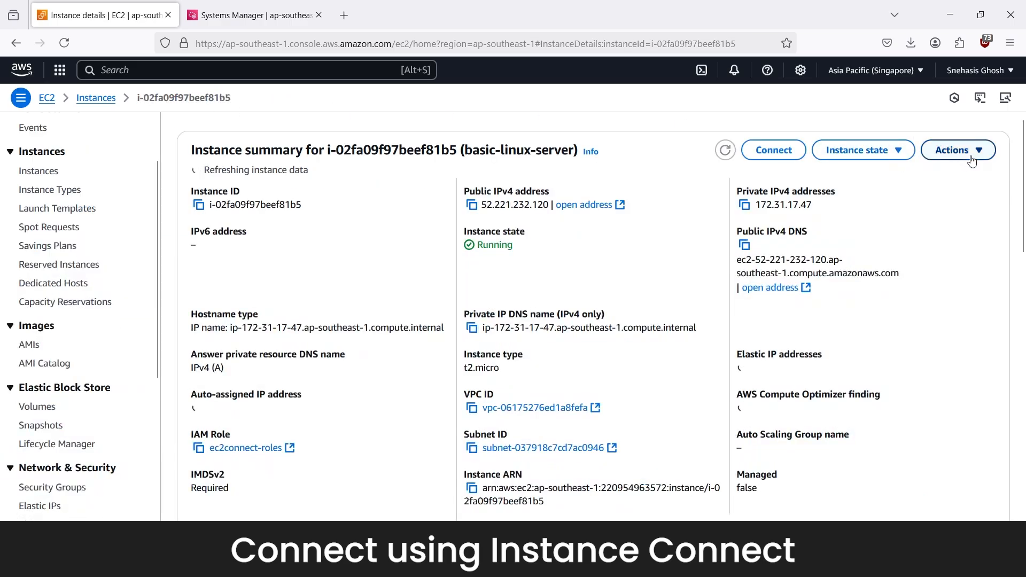
click(971, 156)
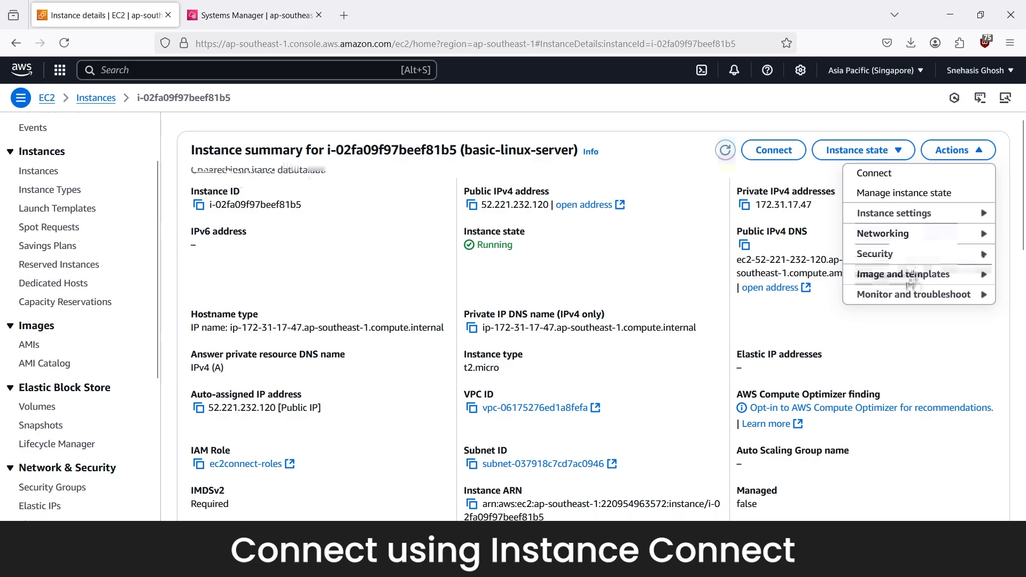
mouse_move(884, 262)
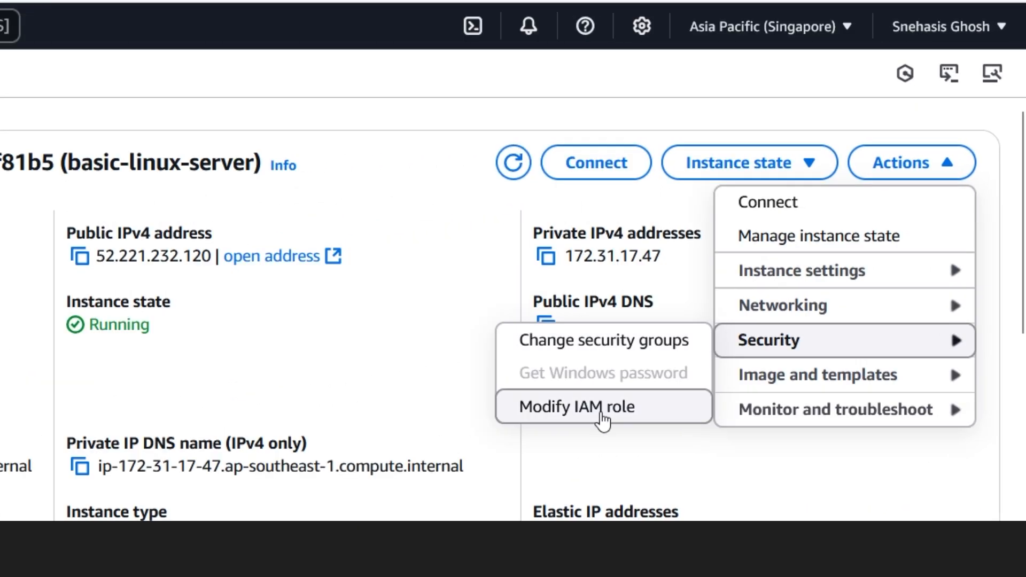
click(775, 297)
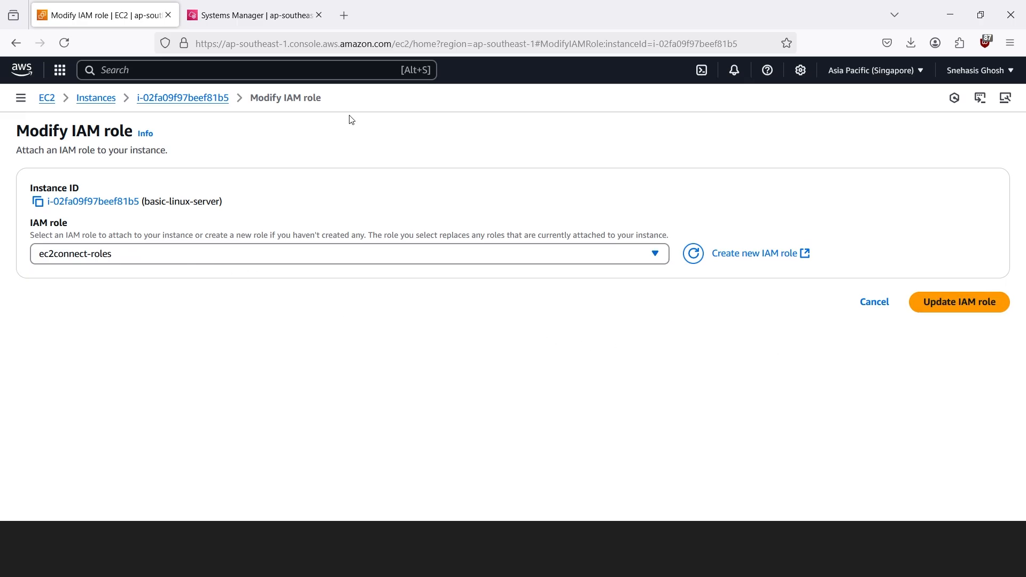
click(14, 43)
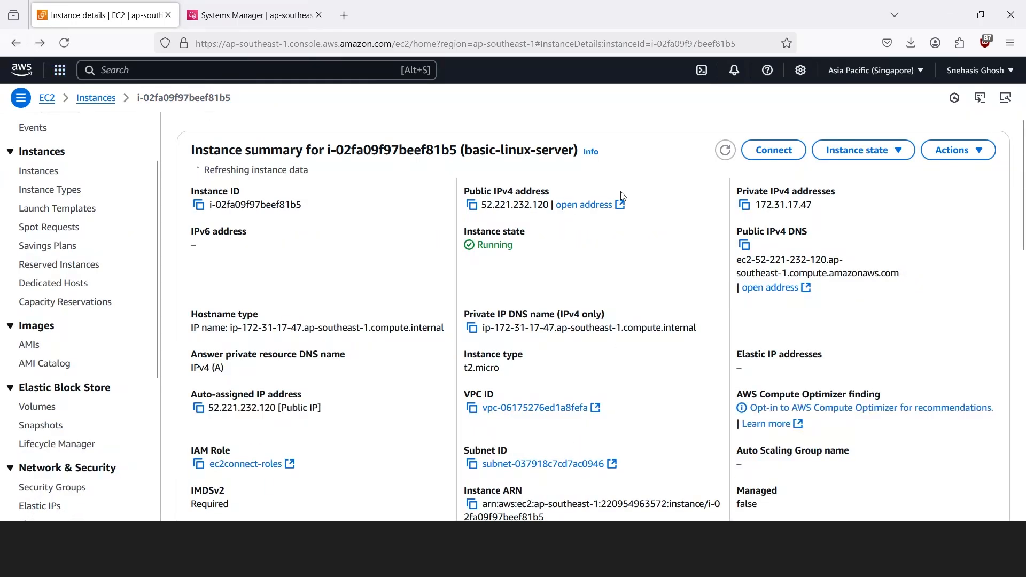
Try to connect to basic-linux-server as ec2-user through EC2 Instance Connect over its public IPv4 address.
click(775, 151)
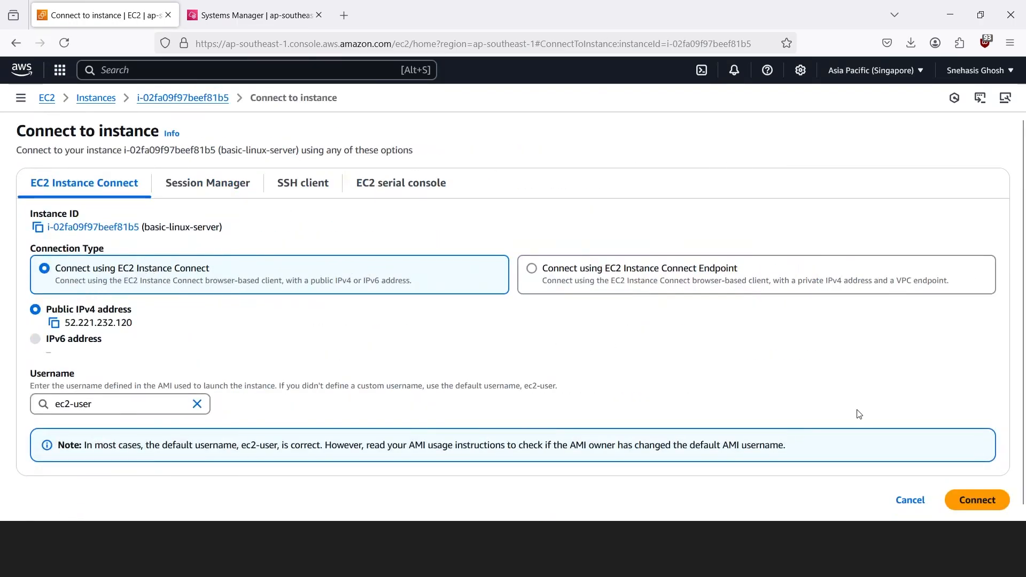
click(978, 499)
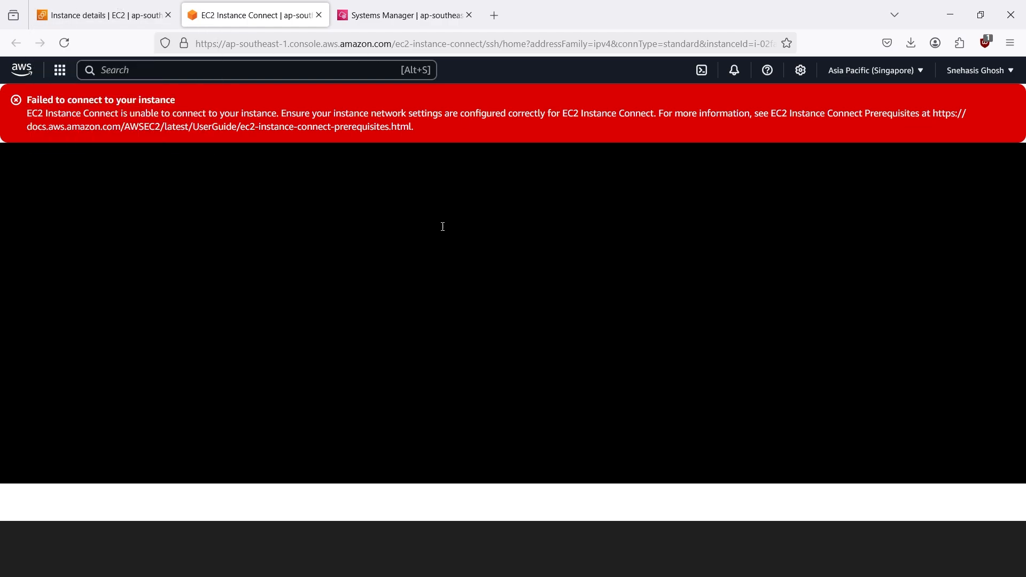
click(92, 25)
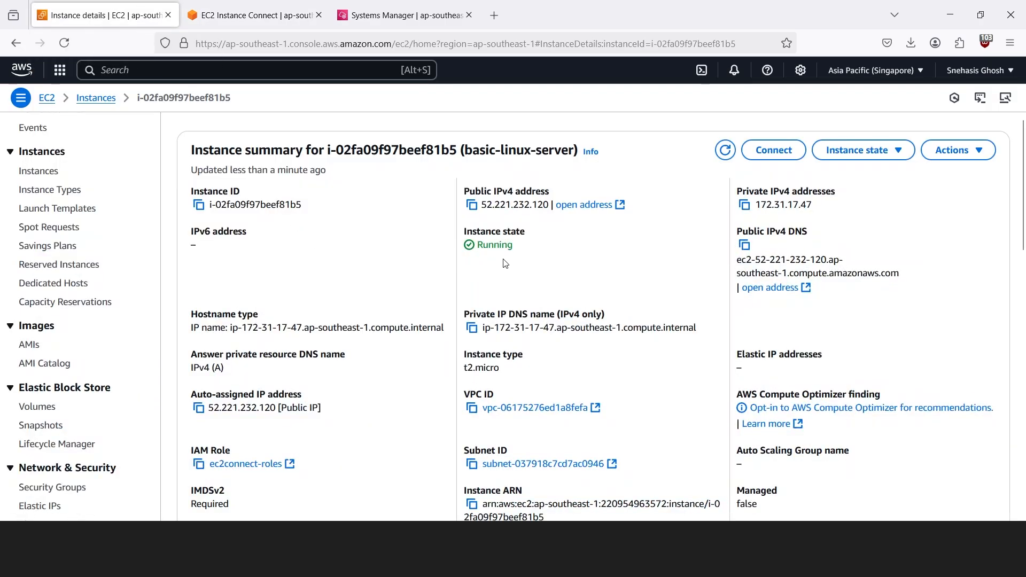
Set the source of the launch-wizard-1 security group's inbound SSH rule to Anywhere-IPv4 (0.0.0.0/0) and save the rules.
scroll(80, 457, down, 2)
click(61, 418)
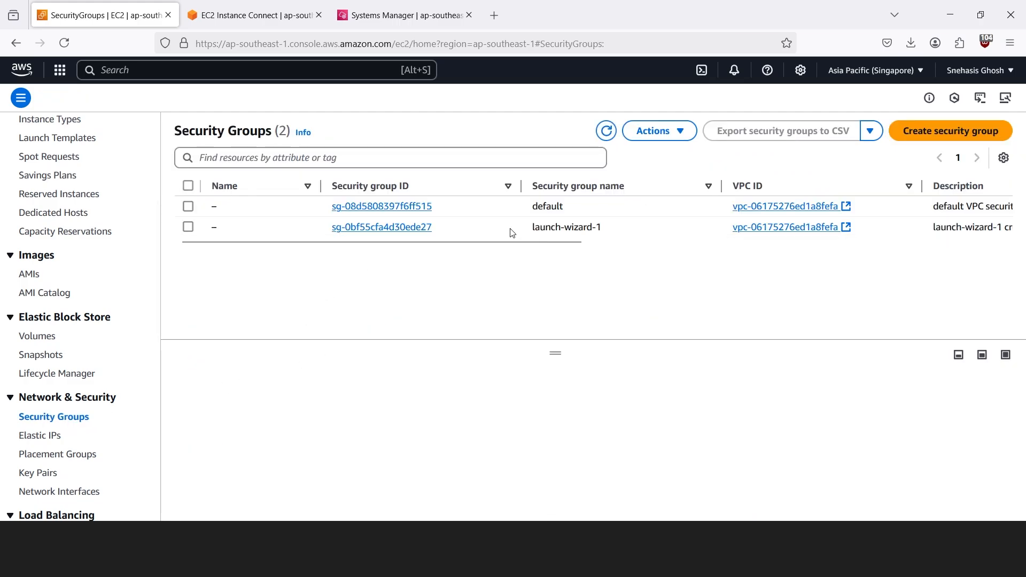
click(401, 228)
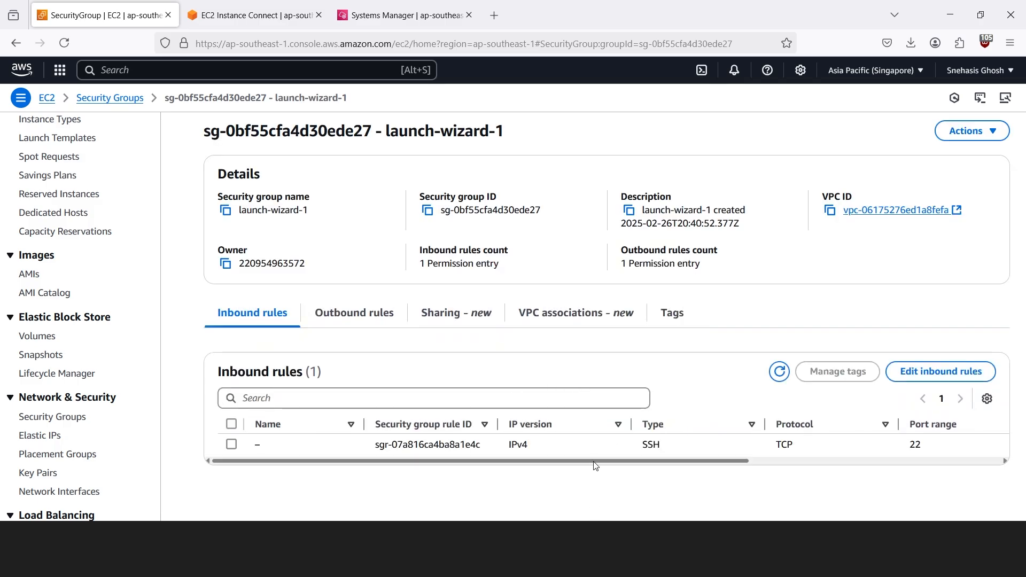
drag(596, 464, 825, 449)
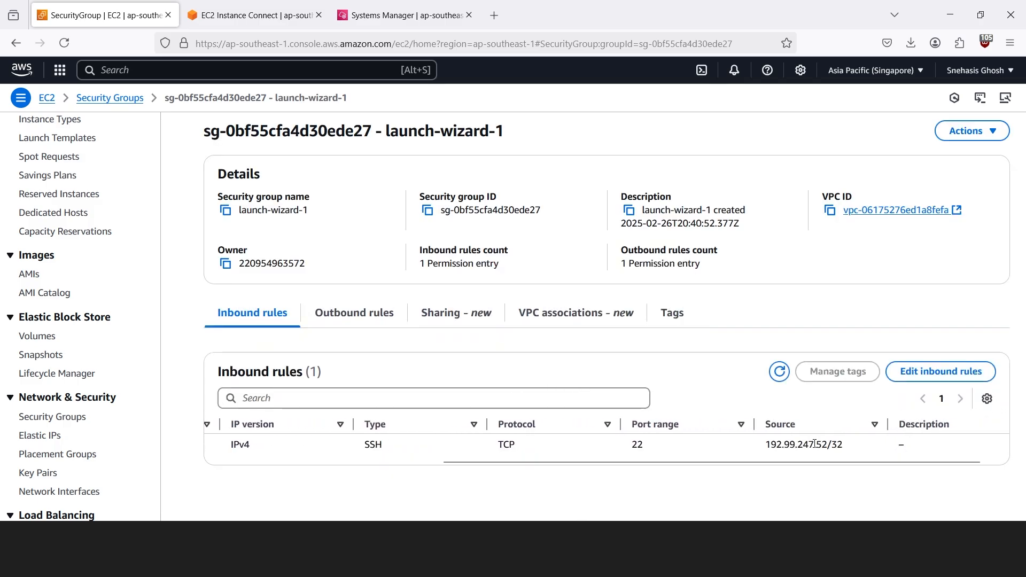
click(934, 371)
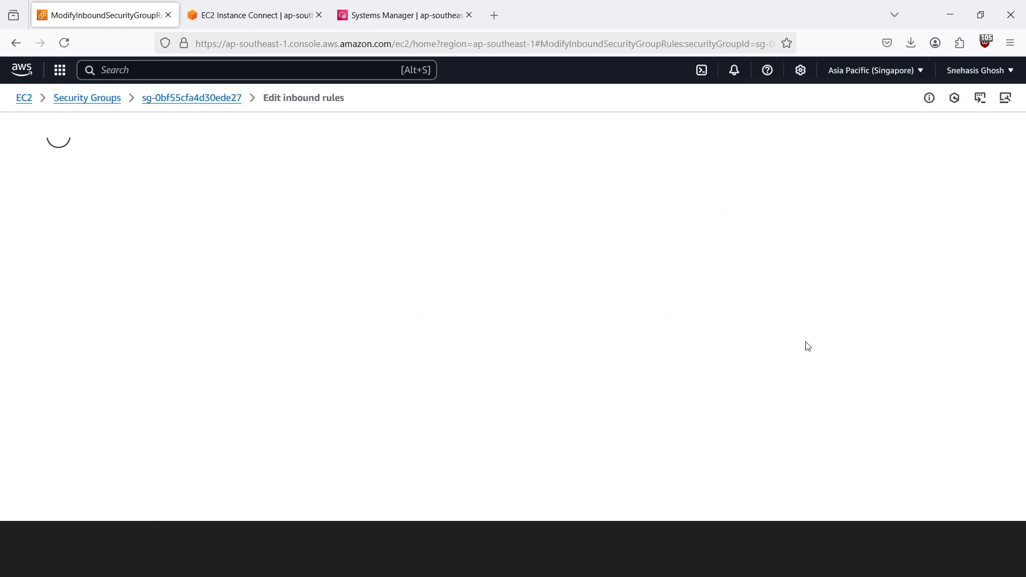
click(588, 261)
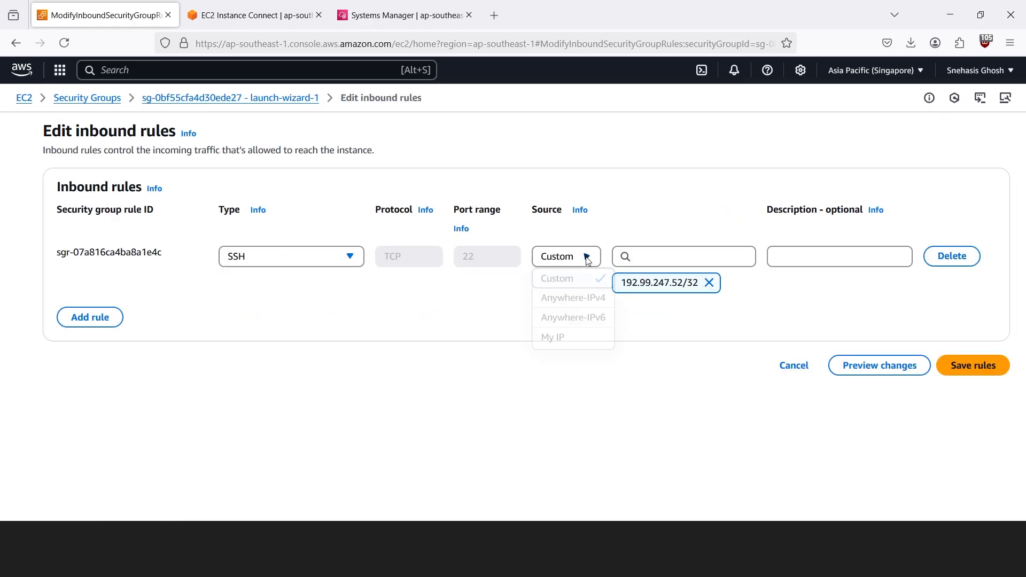
click(590, 310)
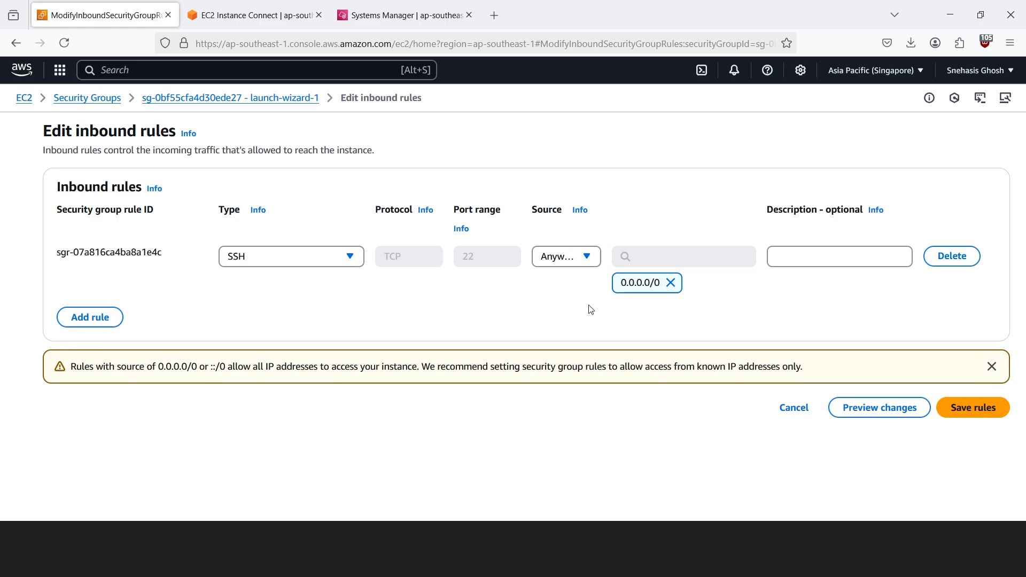
click(976, 419)
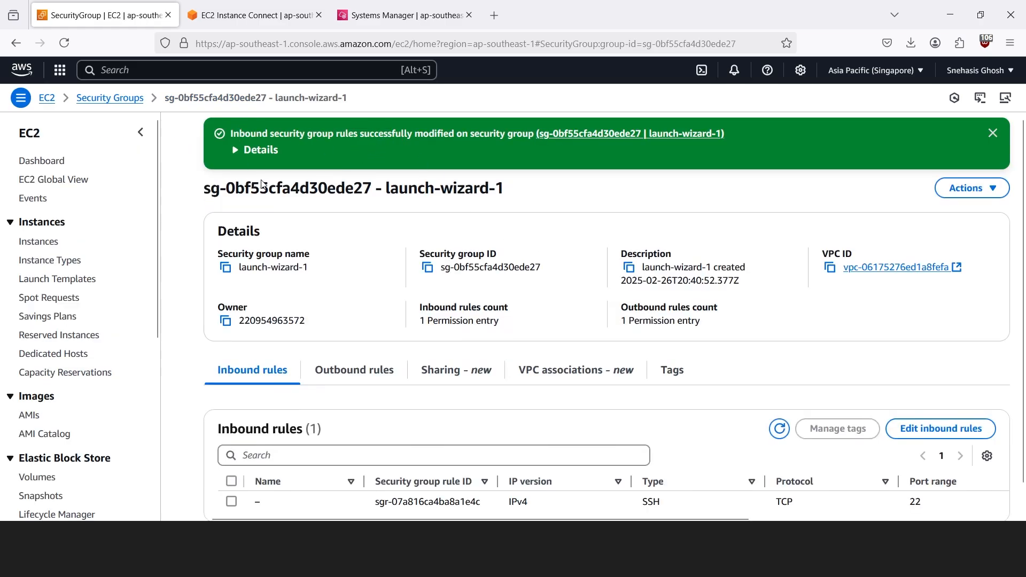
Connect to the running basic-linux-server instance with EC2 Instance Connect, using the public IPv4 address and username ec2-user.
click(38, 241)
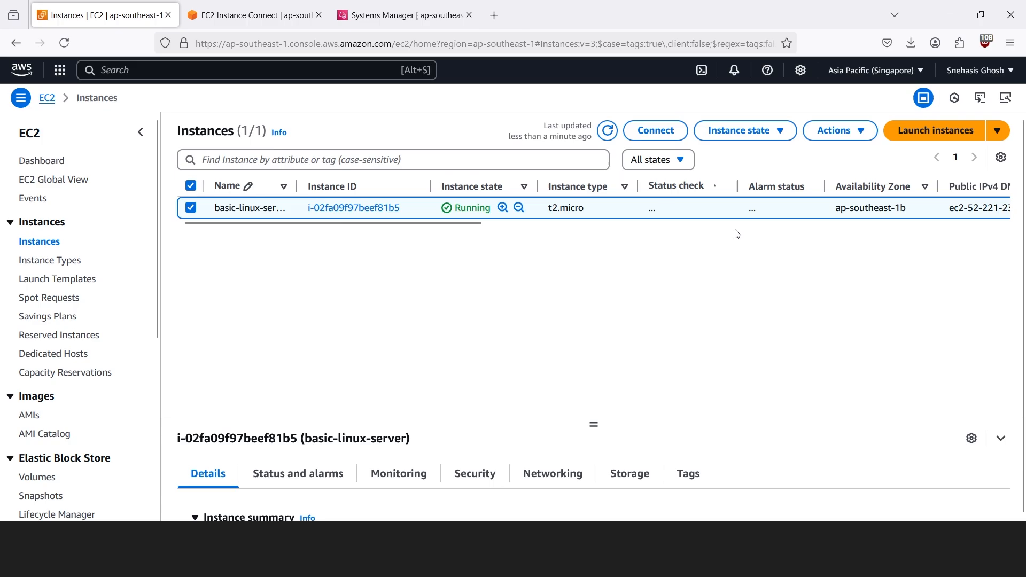
click(657, 134)
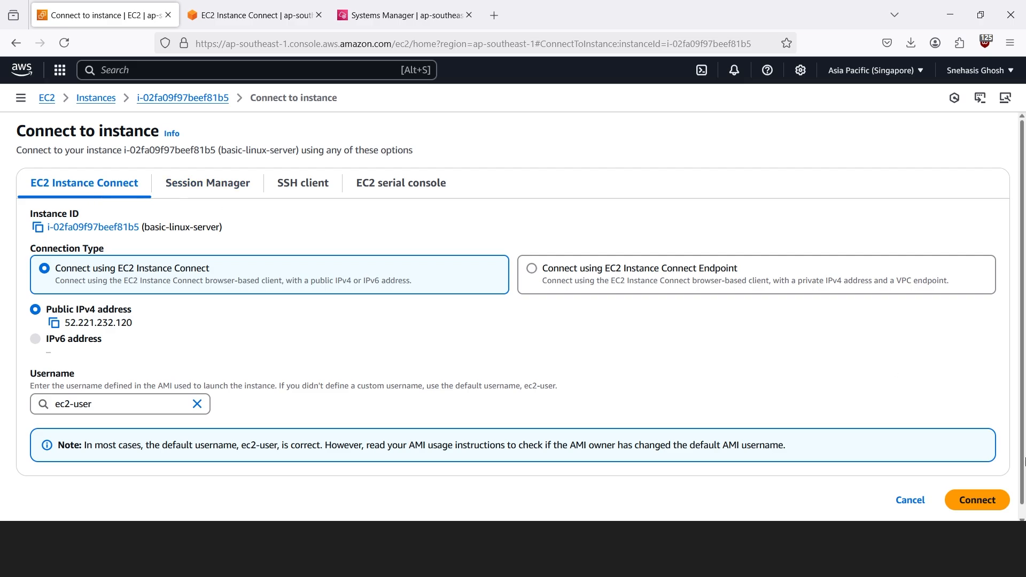
click(977, 499)
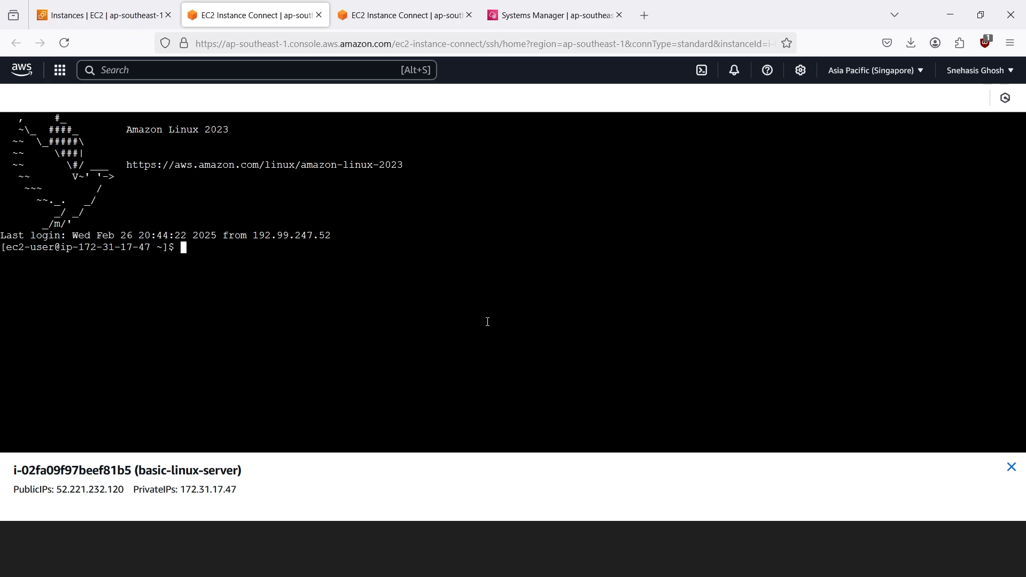
Inspect the server's processes, memory and CPU in the Instance Connect terminal with htop, free -m and lscpu.
text(htop)
key(Return)
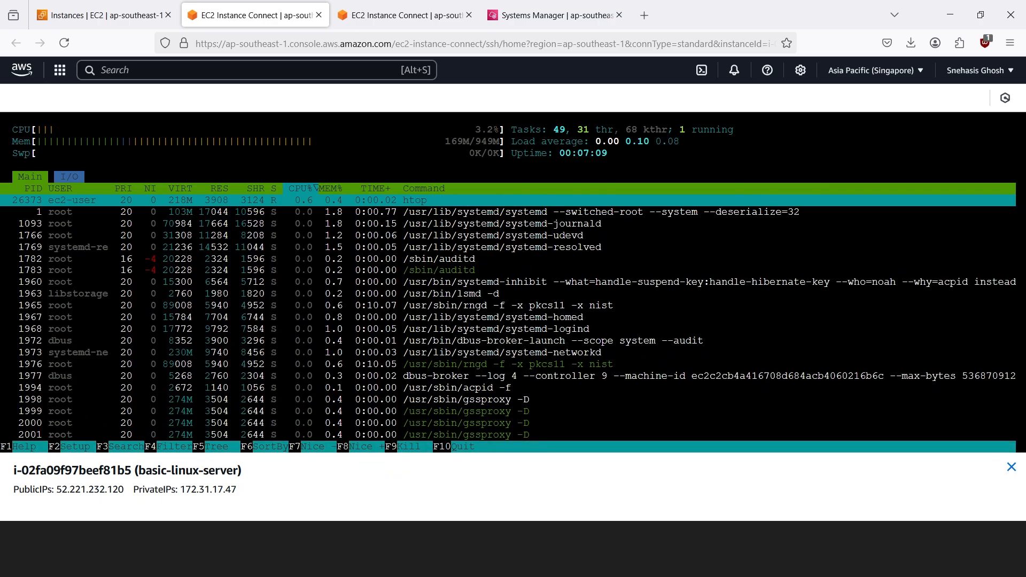
text(qfree -)
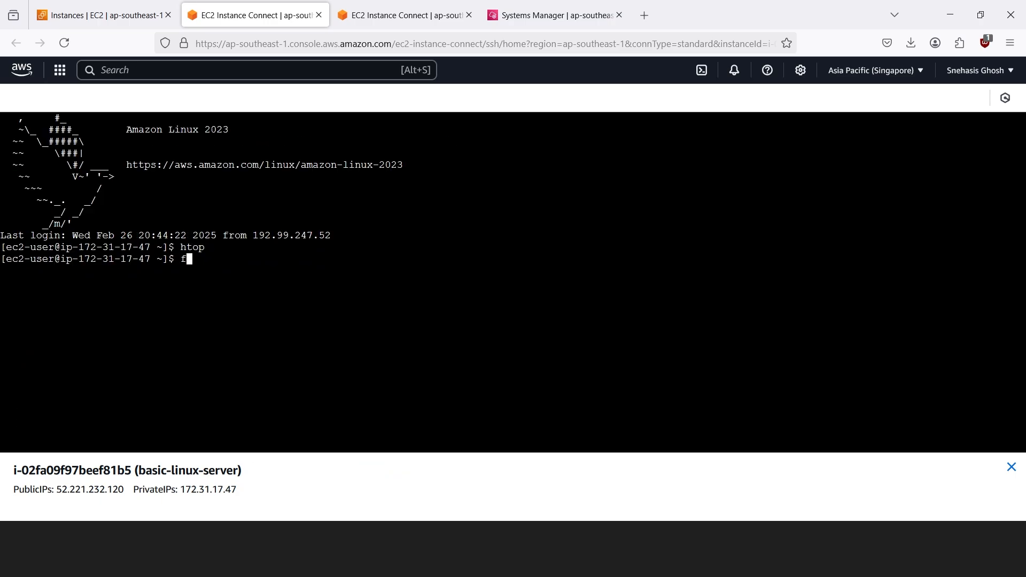
text(m)
key(Return)
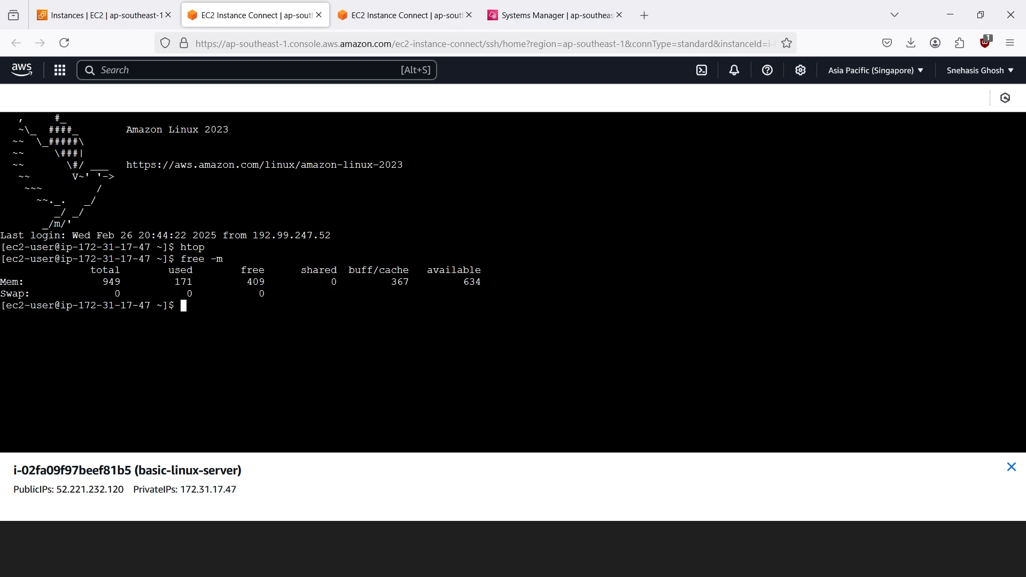
text(lscpu)
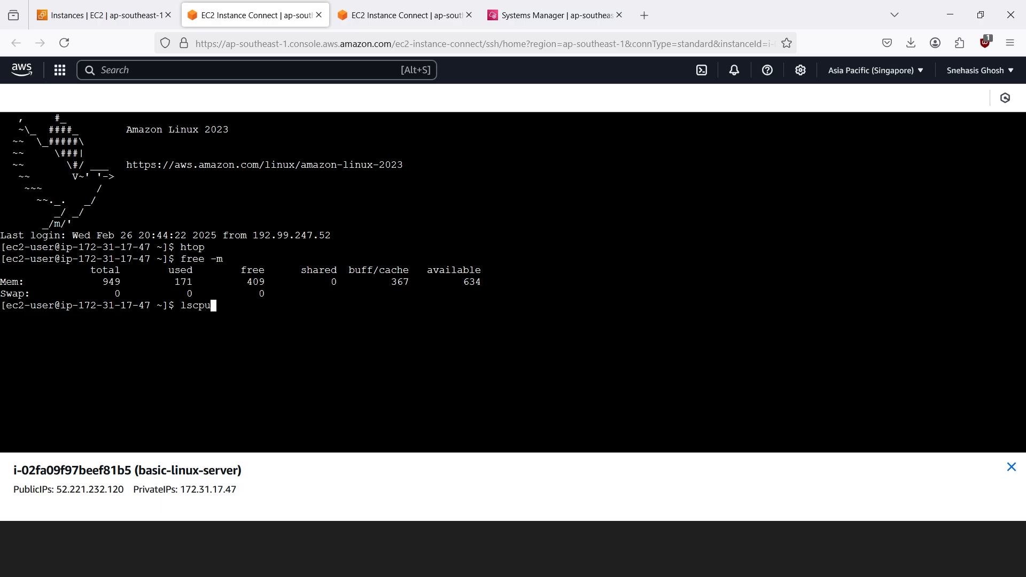
key(Return)
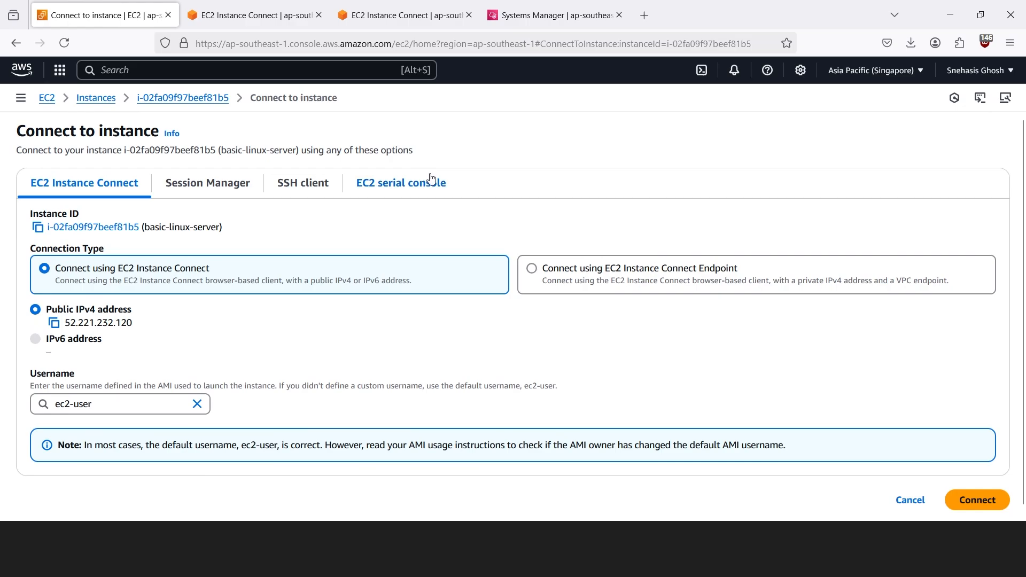
View the EC2 serial console connection option for basic-linux-server.
click(434, 183)
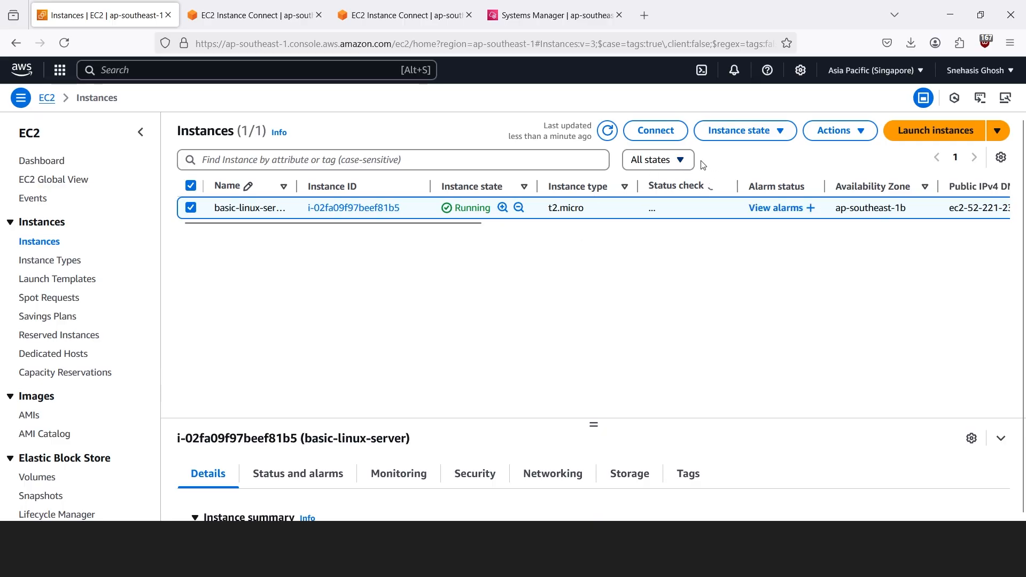
Examine the stop, reboot and terminate options for basic-linux-server and the EBS volumes in the region, returning to the instances list.
click(735, 136)
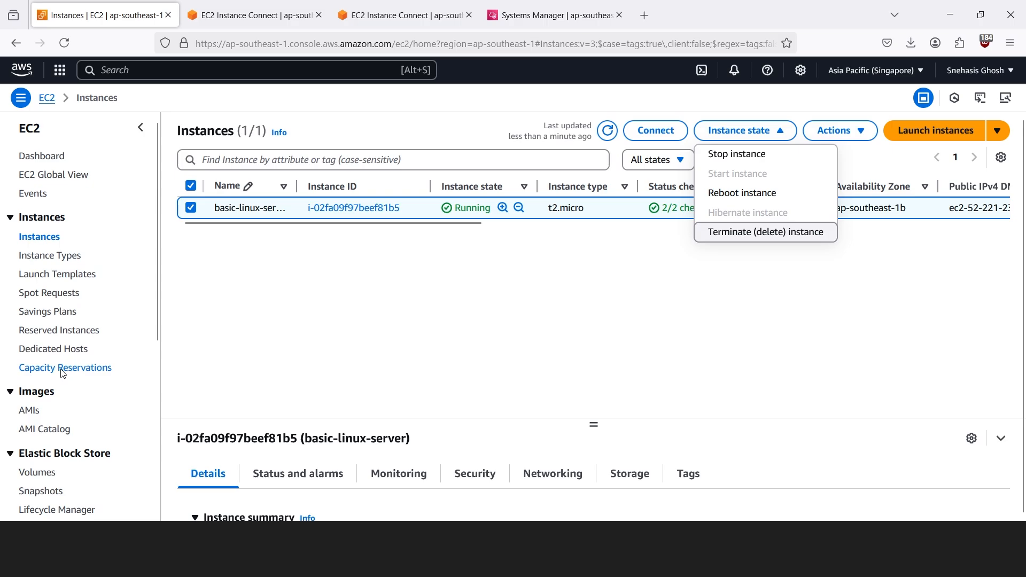
scroll(53, 390, down, 2)
click(37, 407)
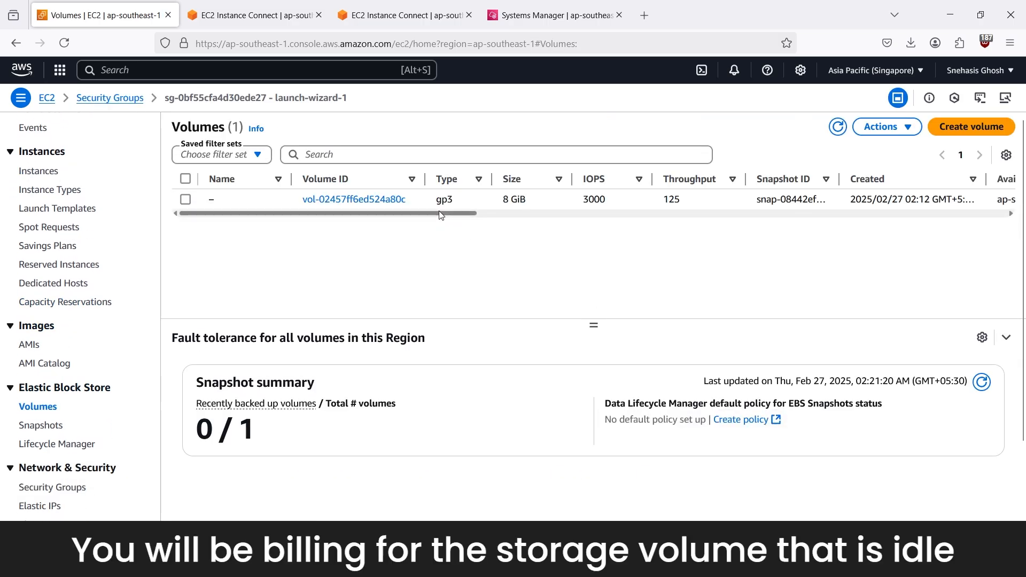
drag(441, 213, 398, 215)
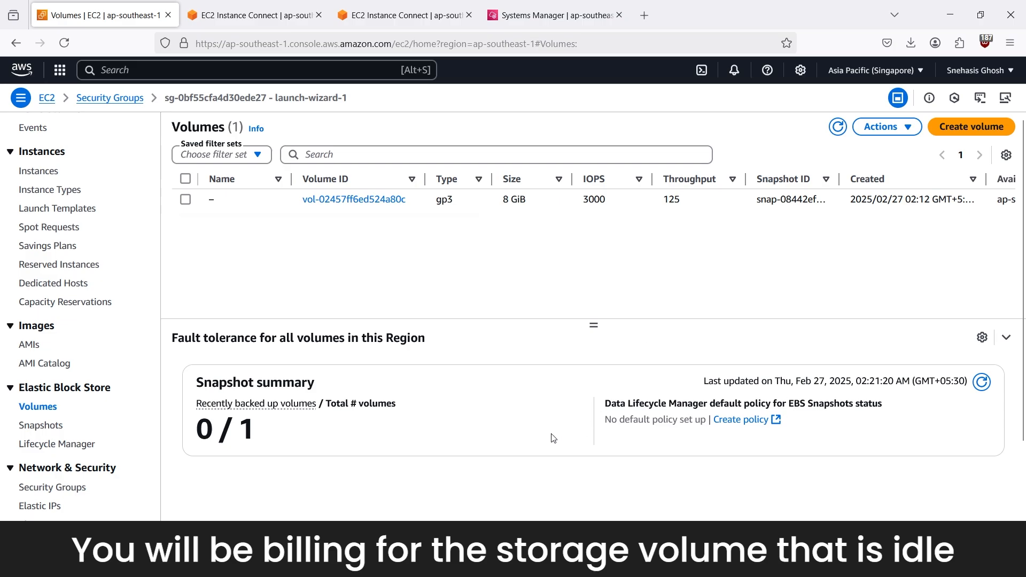
click(39, 171)
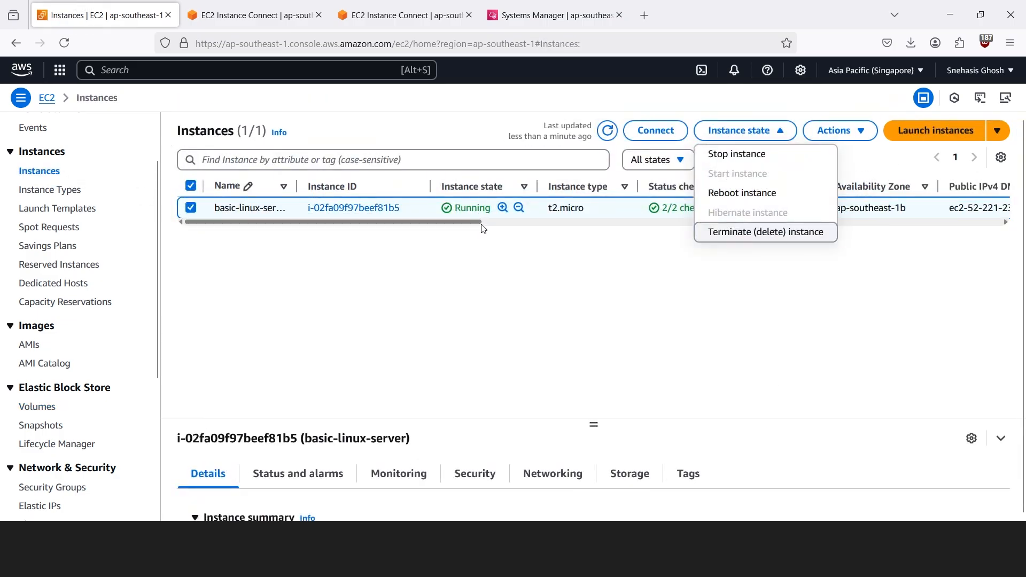
click(524, 260)
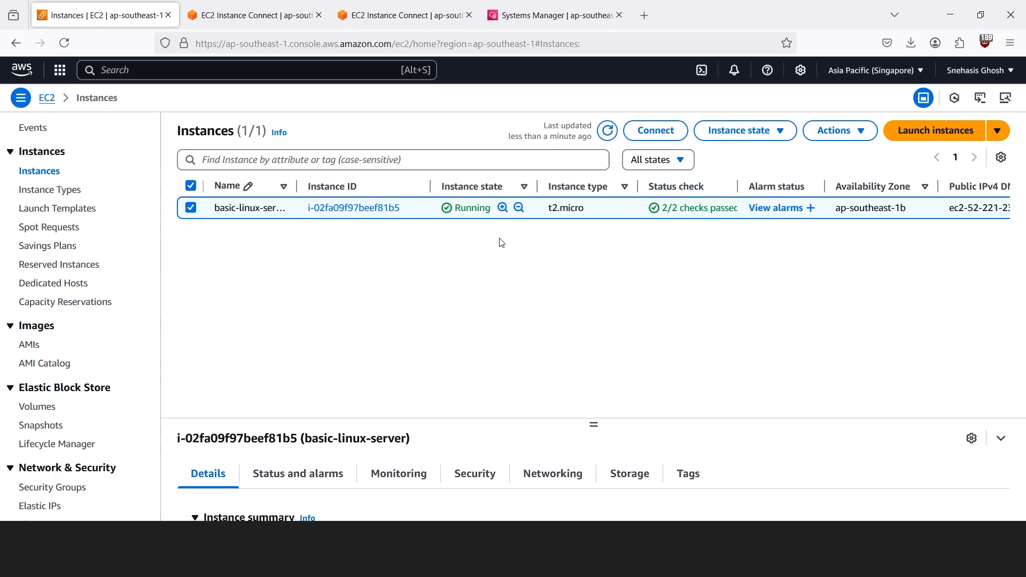
click(37, 407)
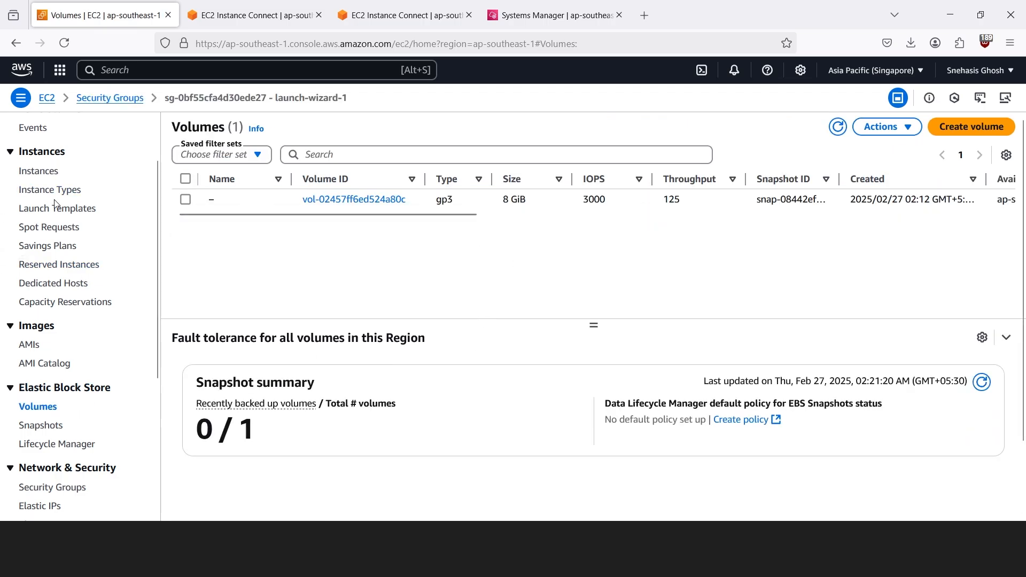
click(51, 175)
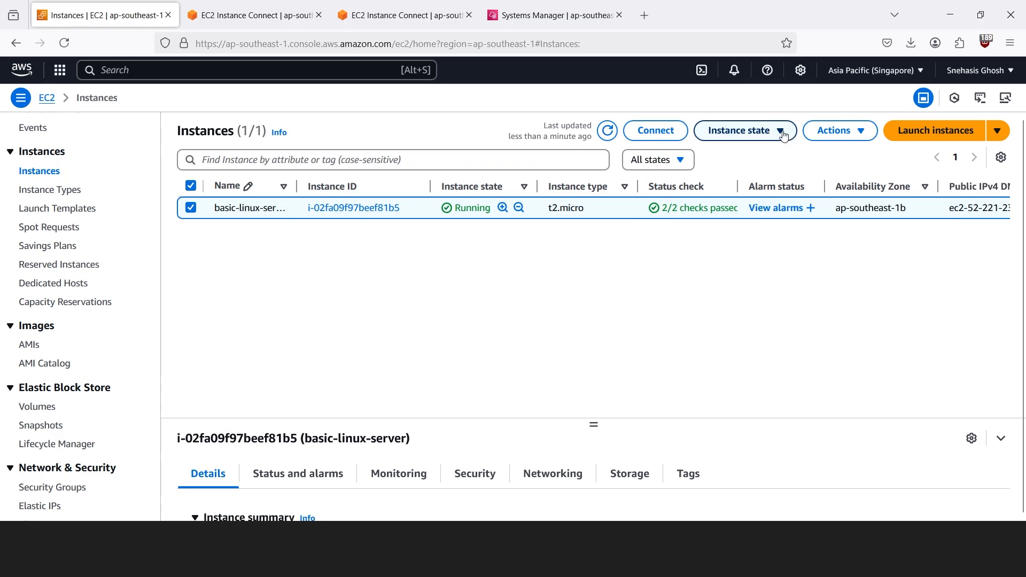
Terminate the basic-linux-server instance and confirm its deletion.
click(783, 136)
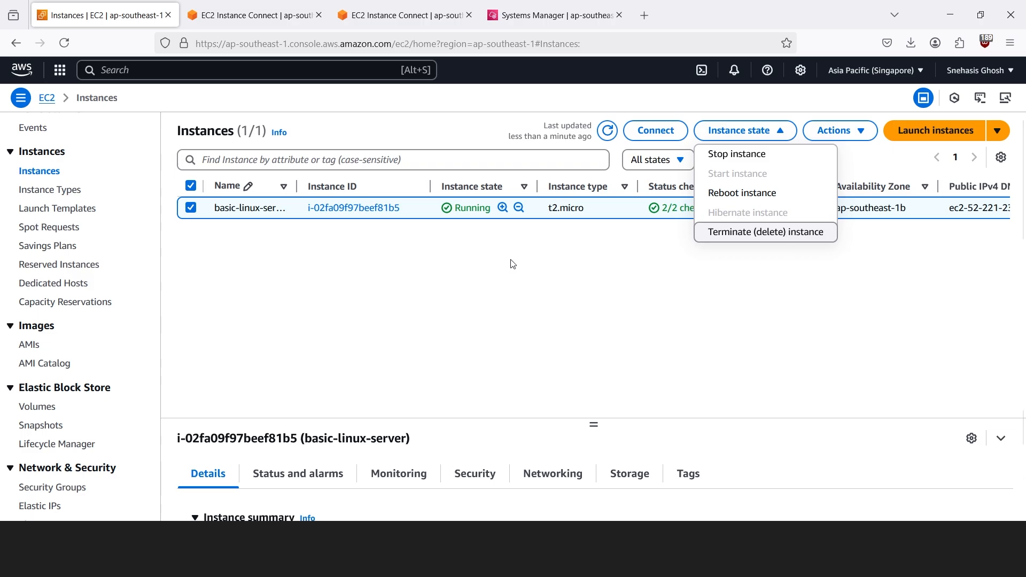
click(738, 233)
click(846, 420)
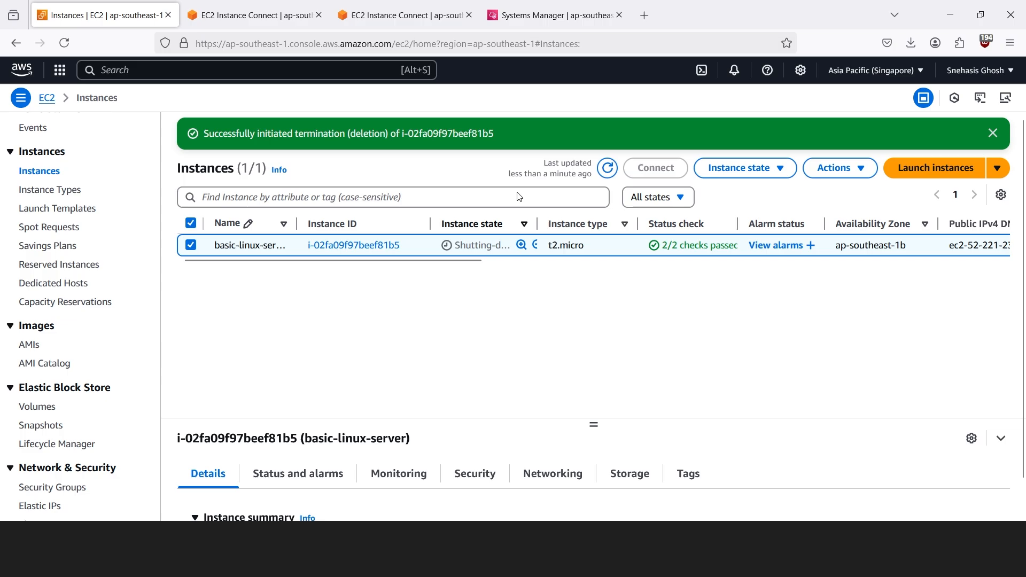
Check the shutdown messages of basic-linux-server in the Session Manager, Command Prompt and EC2 Instance Connect sessions.
click(539, 5)
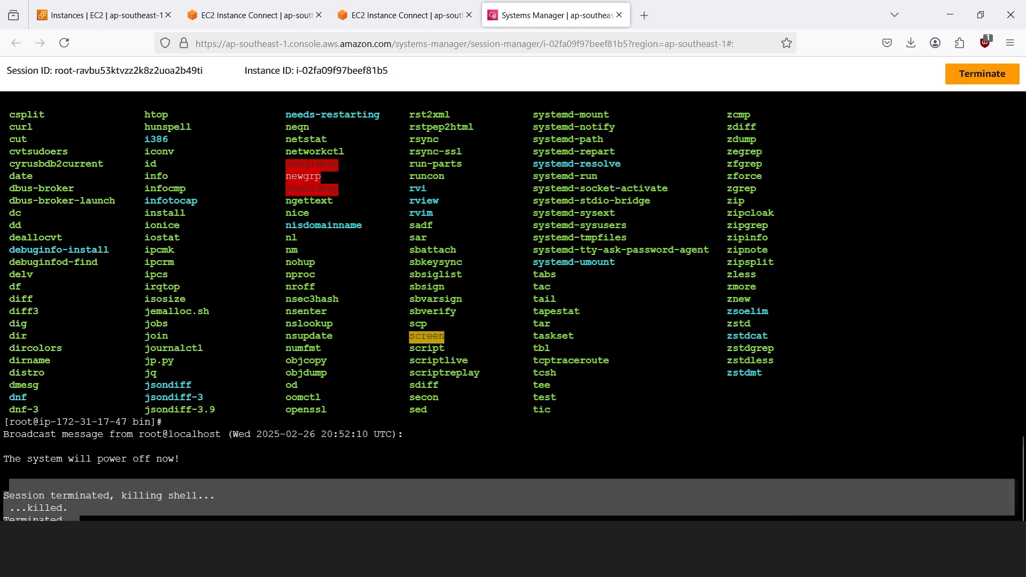
key(alt+Tab)
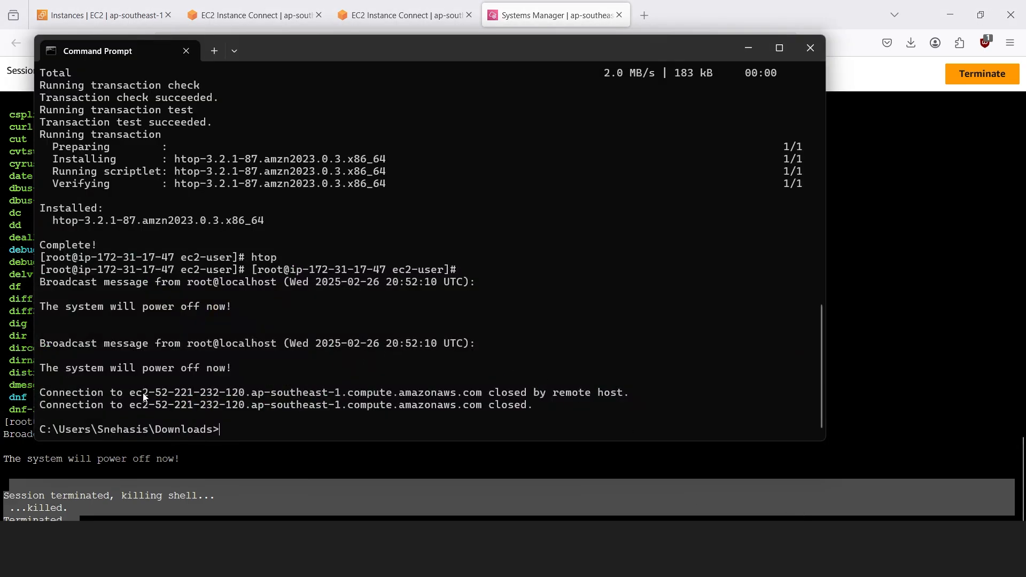
drag(144, 397, 447, 395)
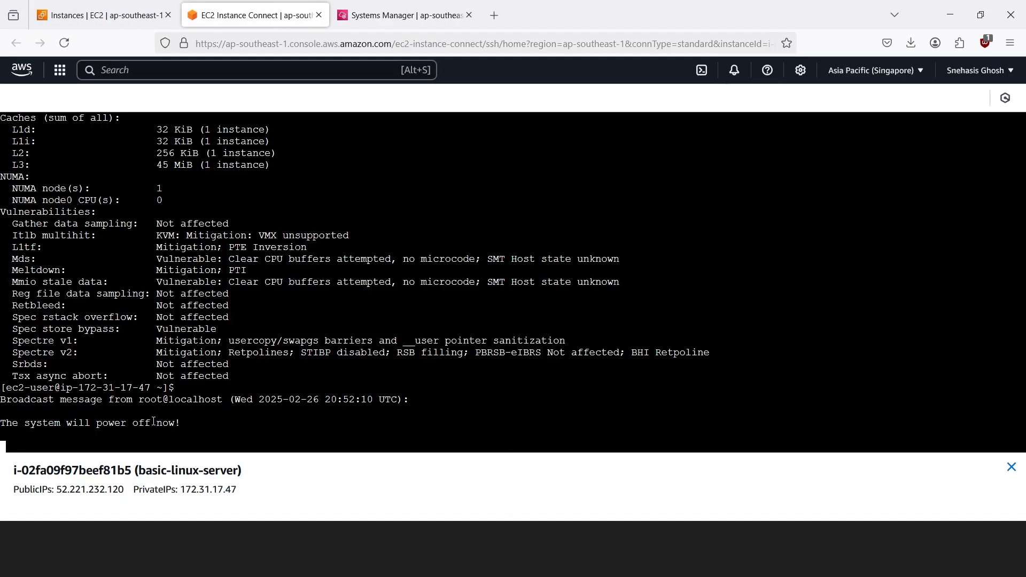
drag(180, 435, 62, 394)
click(61, 390)
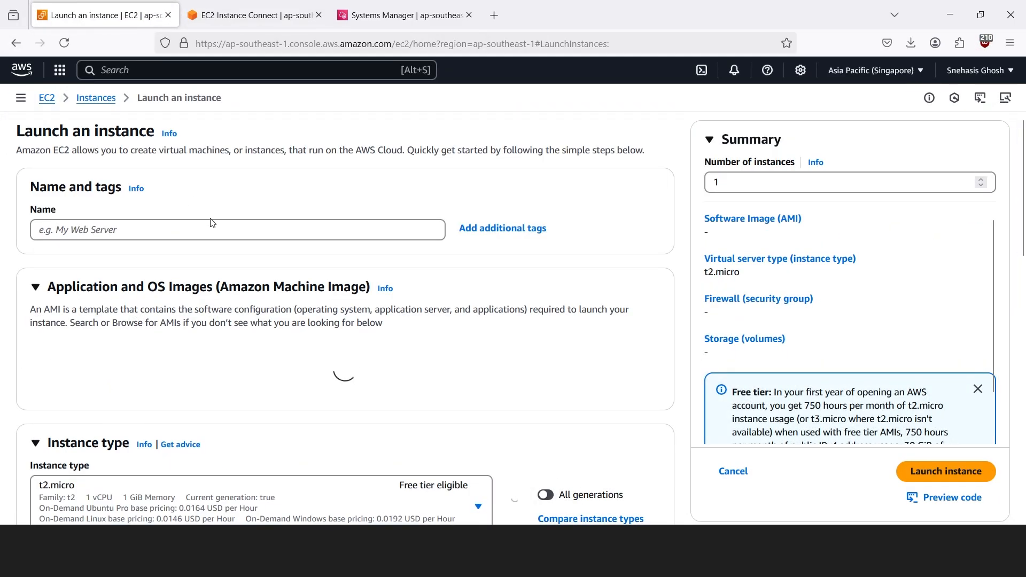
Name the new instance basic-windows-server and choose the Microsoft Windows Server 2025 Base image.
click(246, 231)
text(basic-windows-ser)
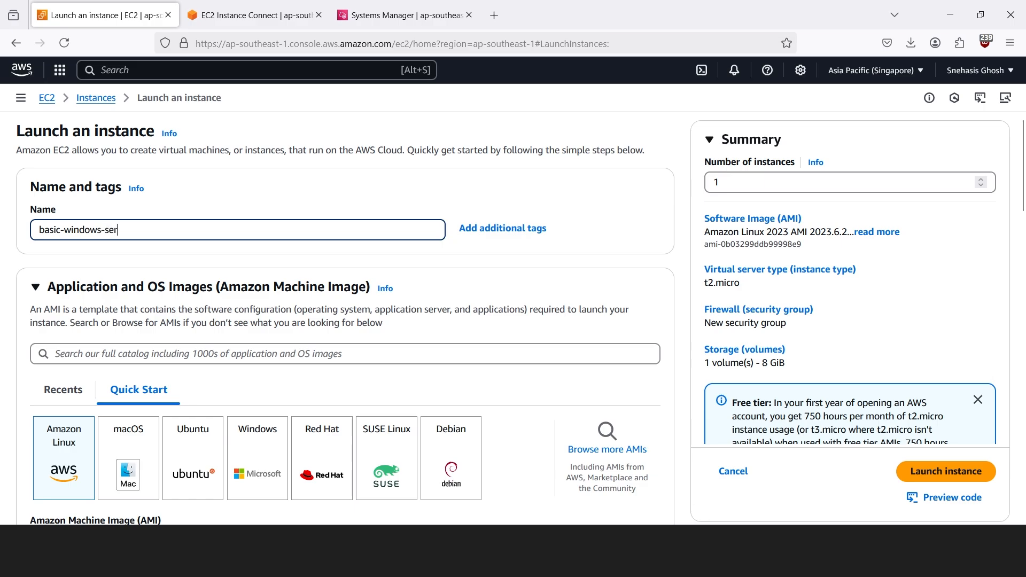
scroll(260, 338, down, 3)
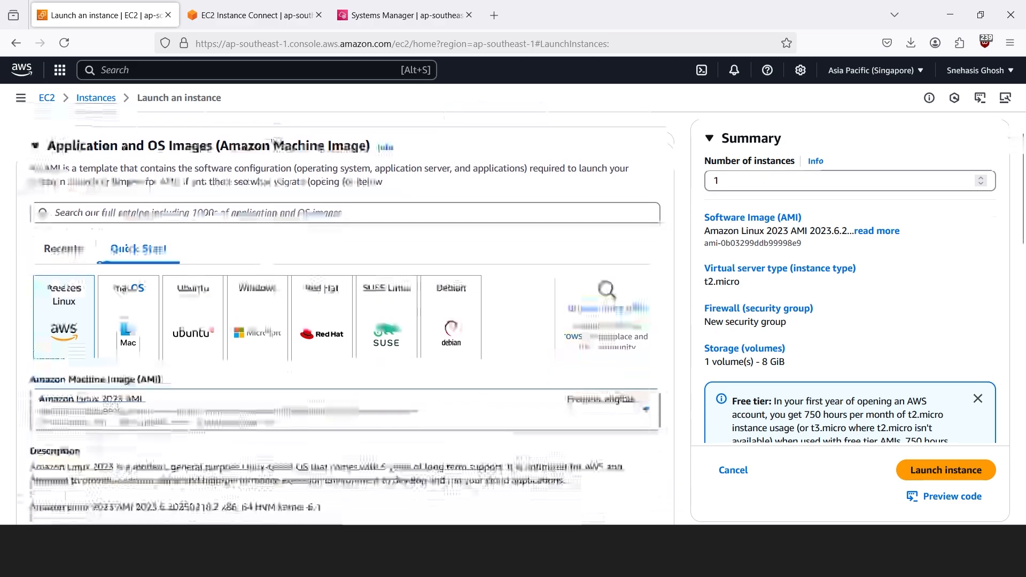
click(261, 337)
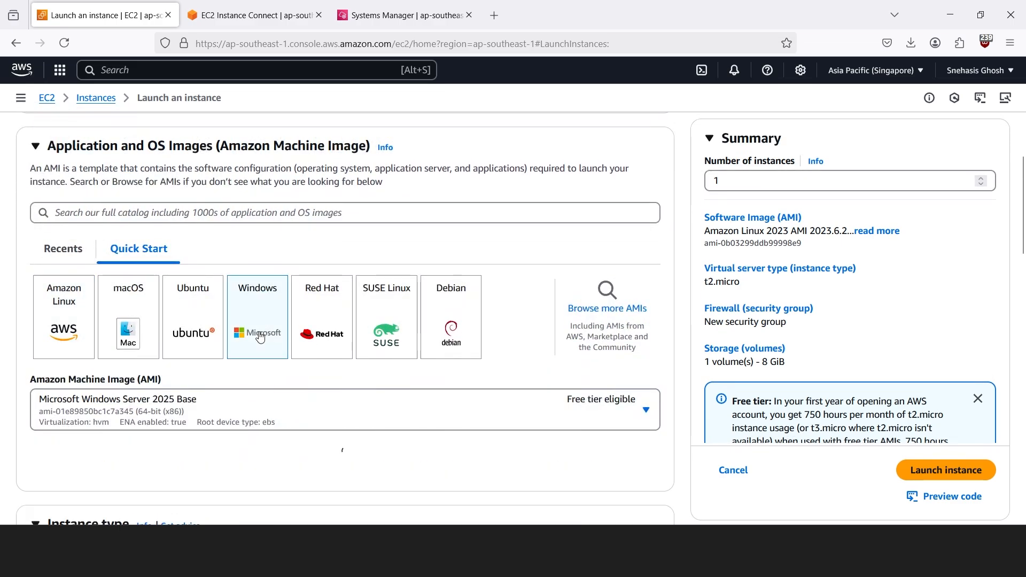
Select the existing linuxconnect key pair for logging in to the new Windows instance.
scroll(260, 338, down, 3)
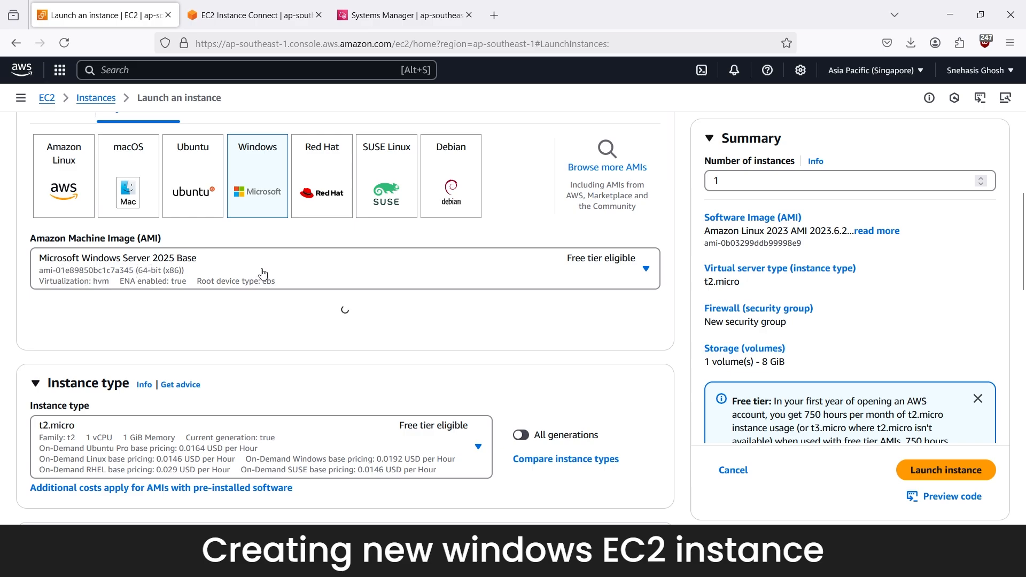
scroll(263, 274, down, 3)
scroll(99, 258, down, 2)
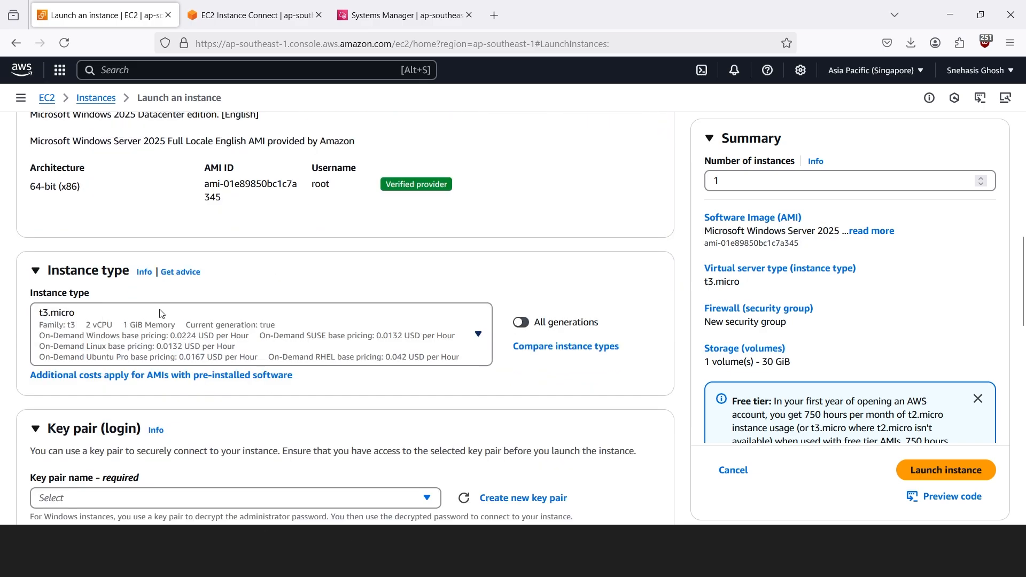
scroll(162, 313, down, 3)
click(118, 357)
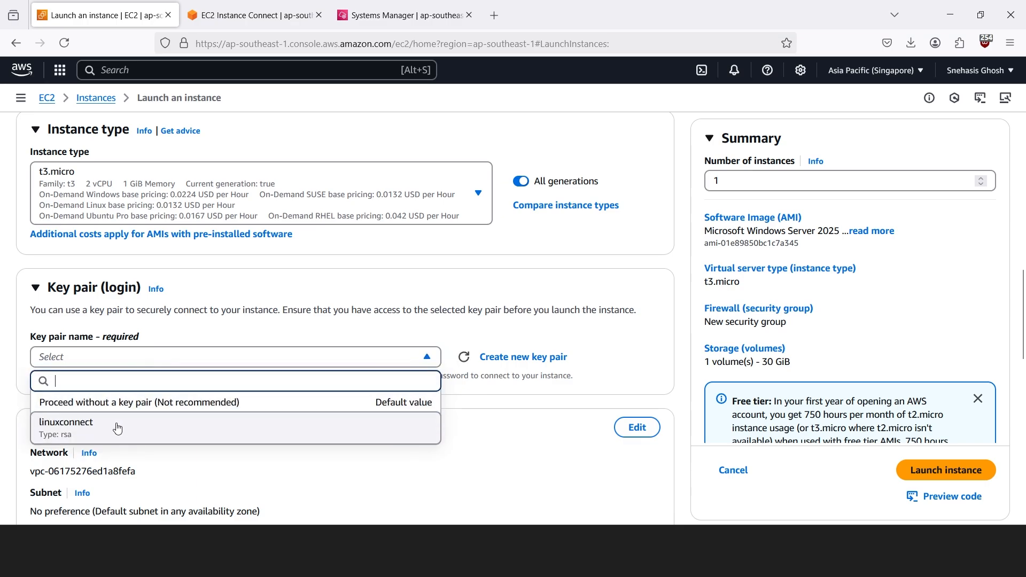
click(118, 428)
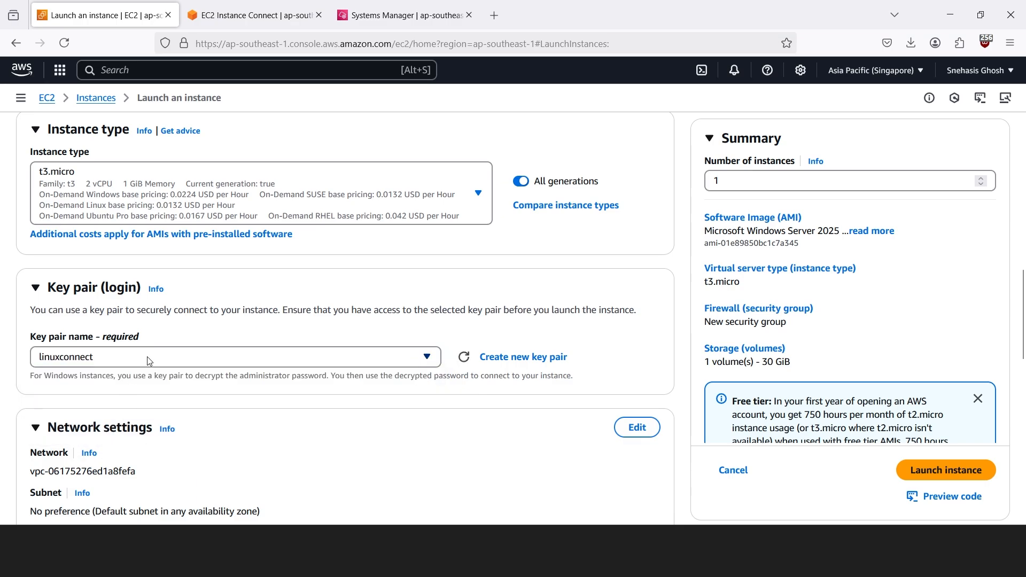
Assign the existing launch-wizard-1 security group in the new instance's network settings.
scroll(327, 272, down, 6)
click(327, 271)
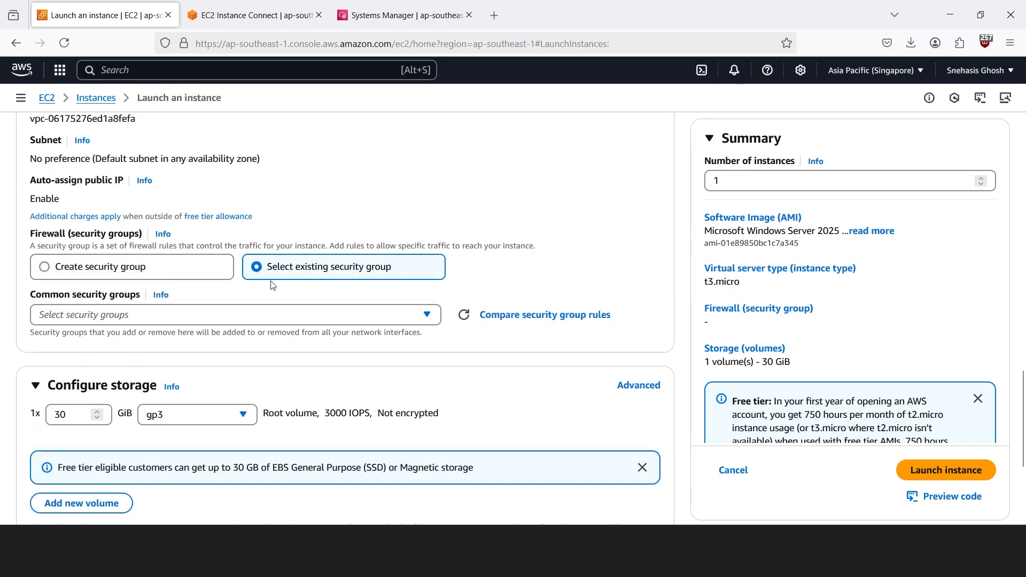
click(208, 318)
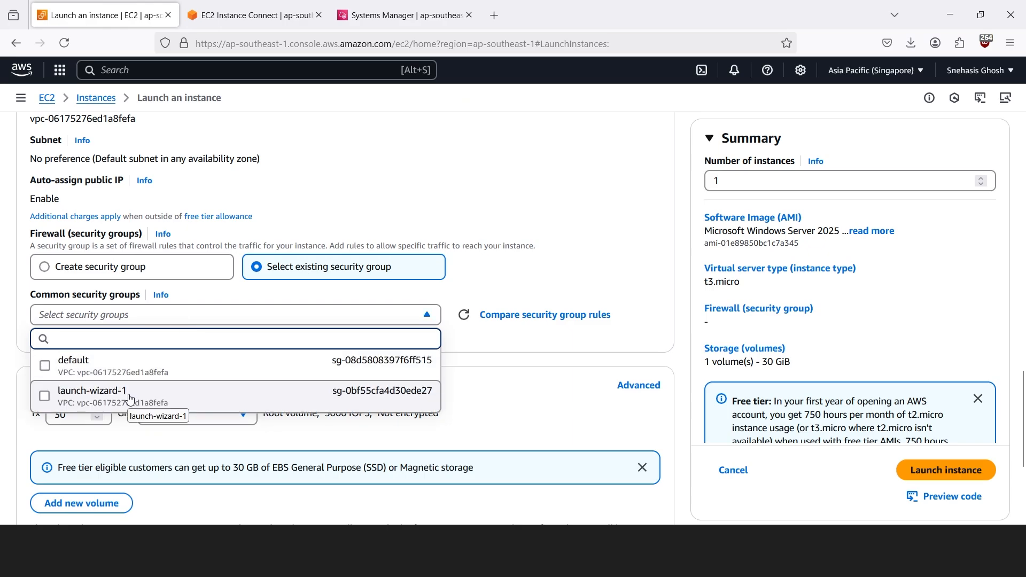
click(131, 399)
Set the IAM instance profile to ec2connect-roles in the advanced details of the new instance.
scroll(260, 410, down, 1)
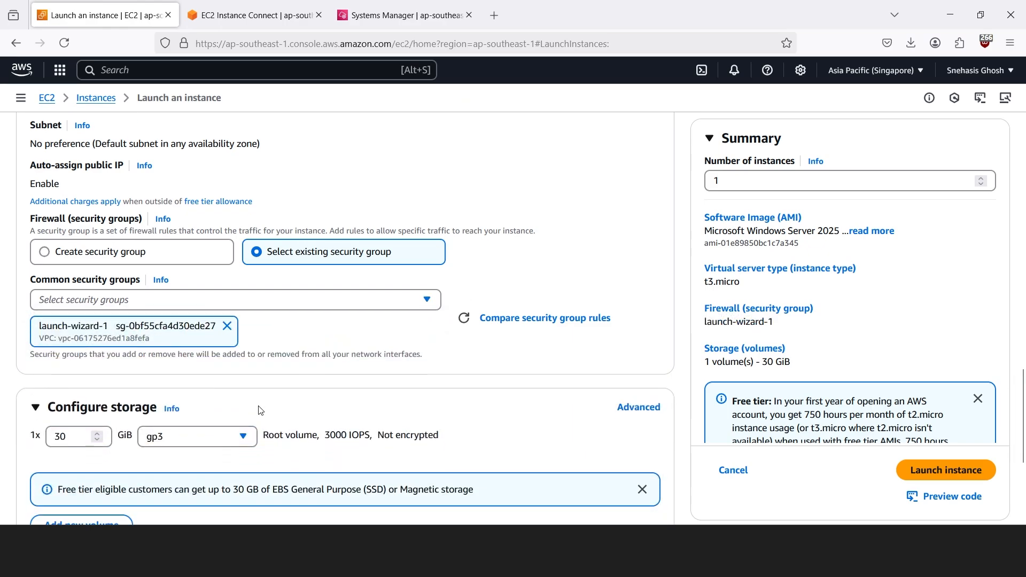
scroll(260, 411, down, 2)
click(83, 312)
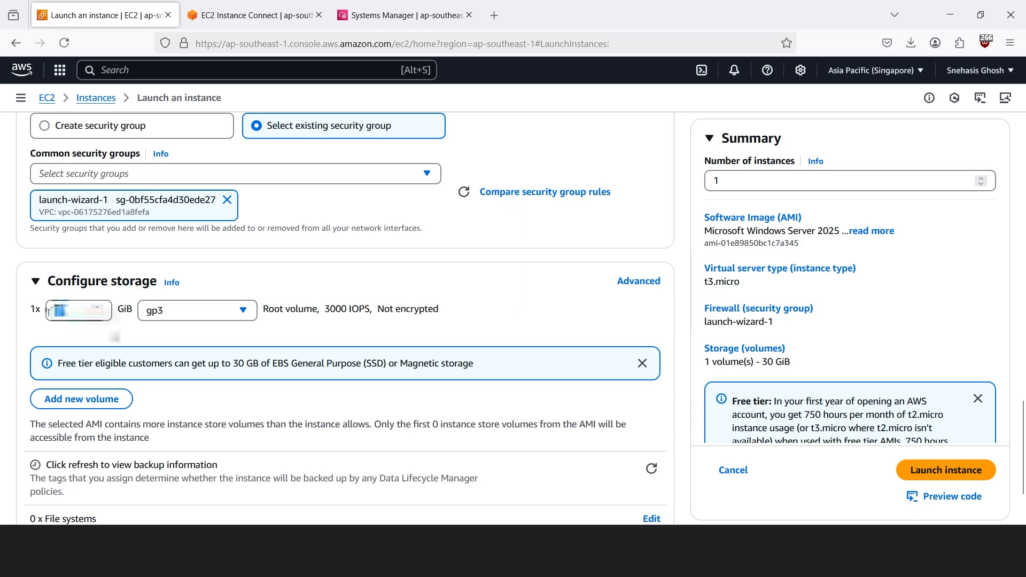
scroll(174, 398, down, 4)
scroll(174, 398, down, 1)
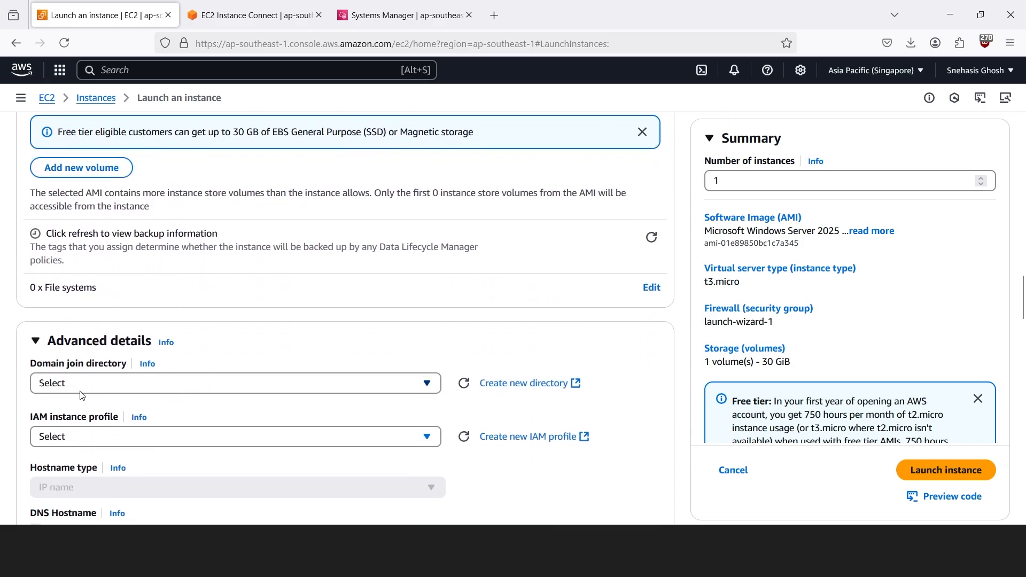
scroll(82, 395, down, 1)
click(164, 372)
scroll(164, 374, down, 1)
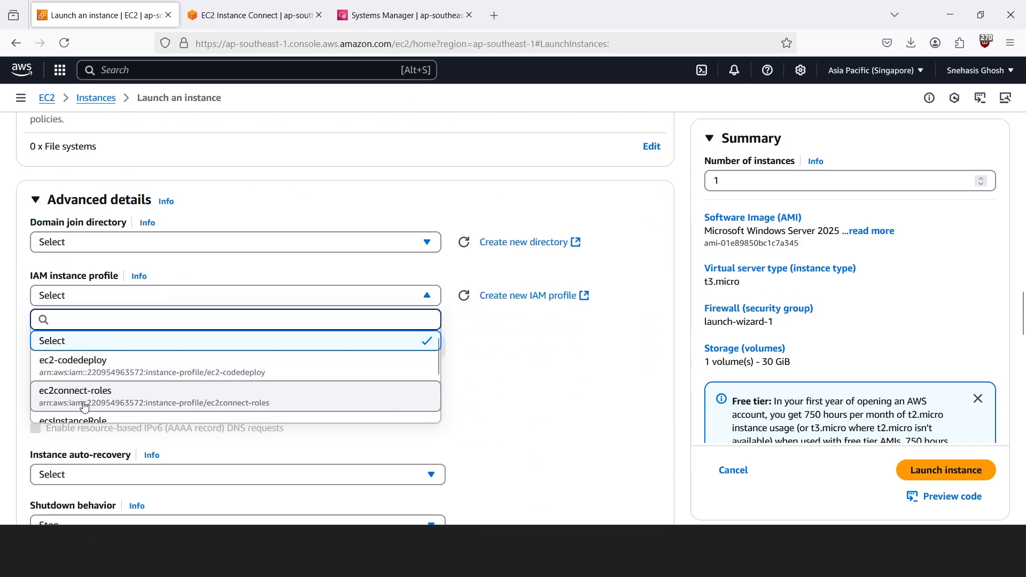
click(122, 397)
Review the remaining advanced settings and launch the basic-windows-server instance.
scroll(188, 340, down, 2)
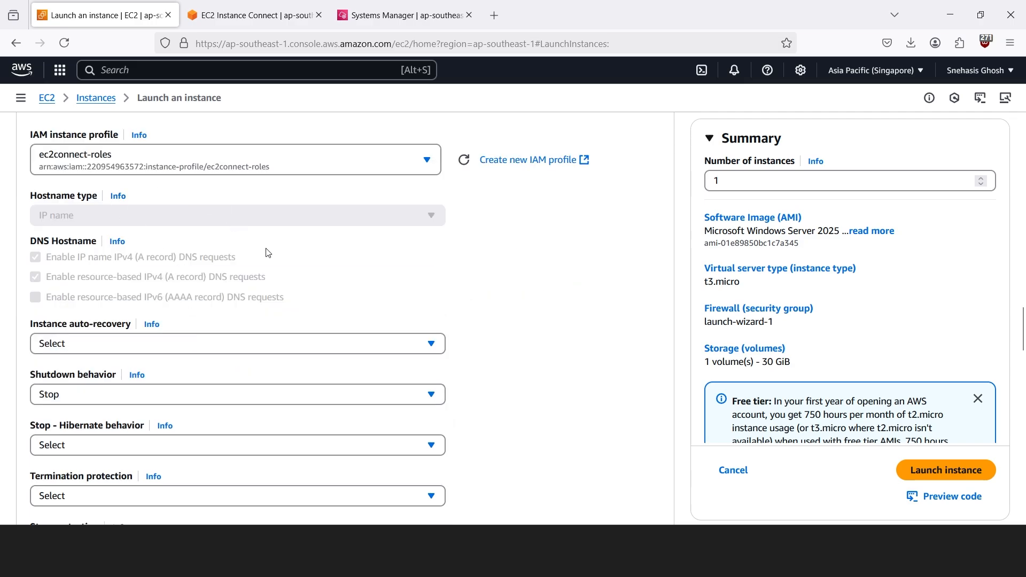
scroll(268, 253, down, 15)
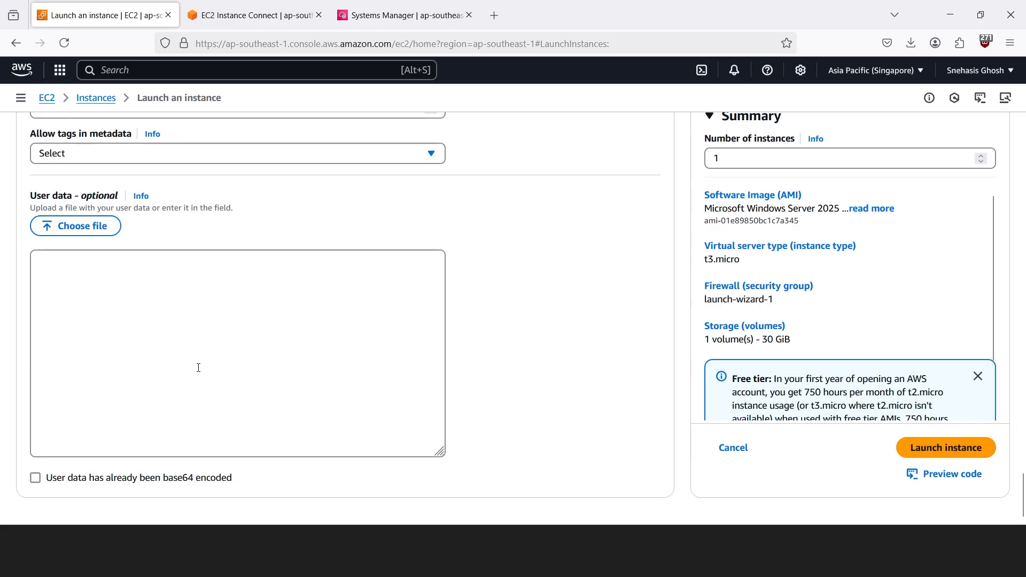
scroll(1006, 493, up, 15)
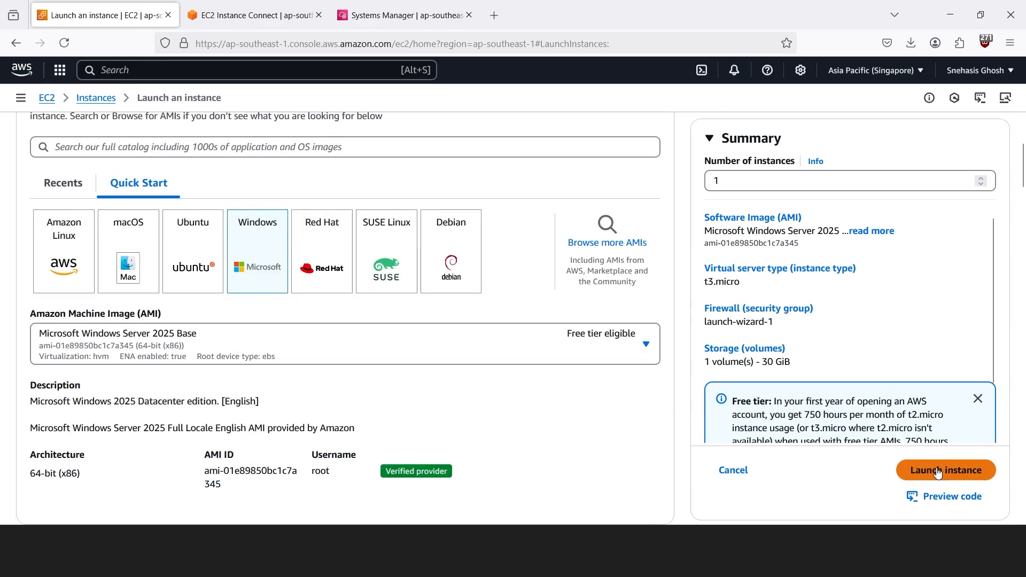
click(943, 470)
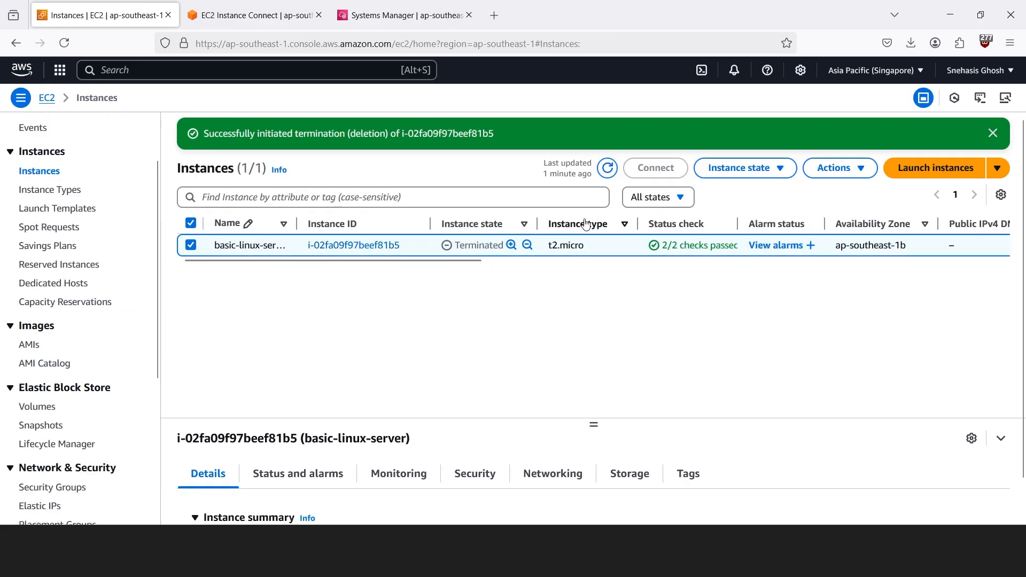
Refresh the instances list, deselect the terminated Linux server and open the details of basic-windows-server.
click(606, 171)
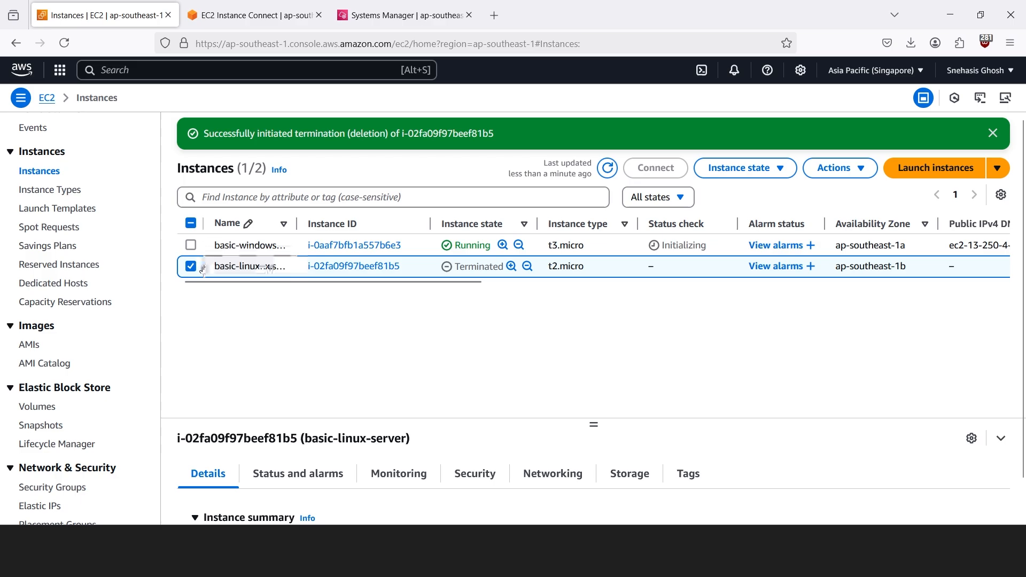
click(247, 266)
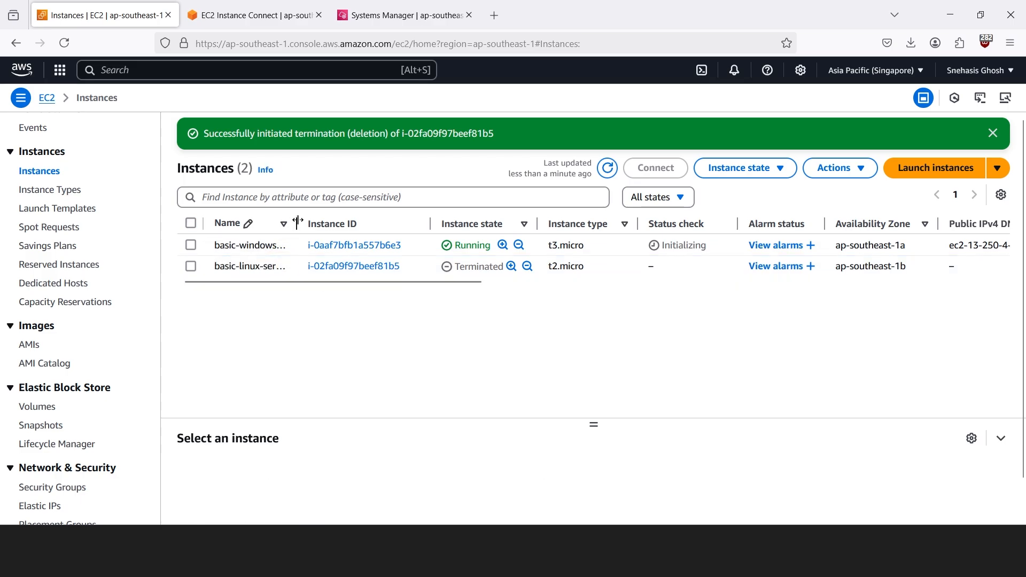
drag(297, 223, 331, 223)
click(382, 223)
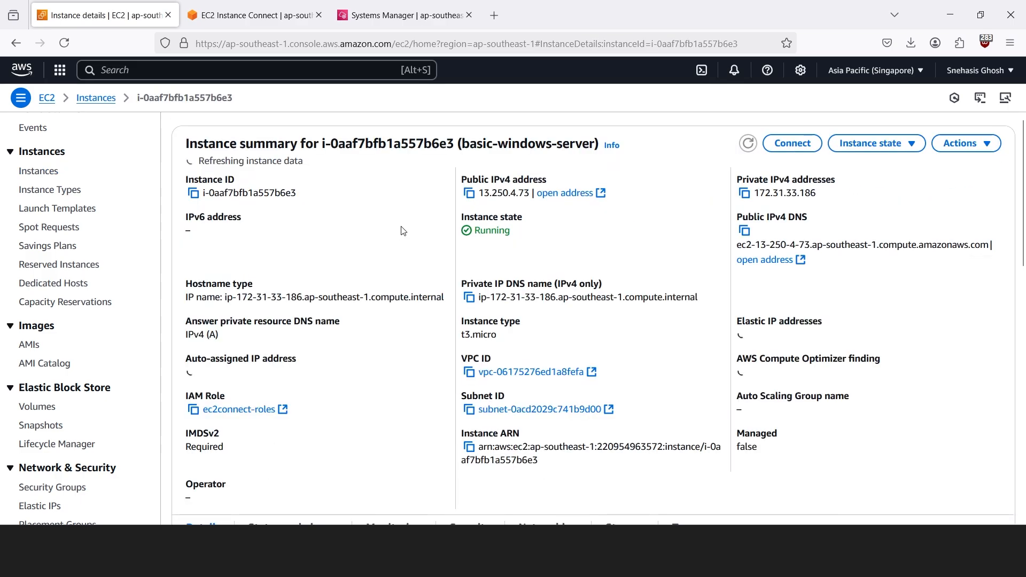
Examine the Session Manager, RDP client and EC2 serial console connection options for basic-windows-server, including the RDP port requirement.
click(792, 143)
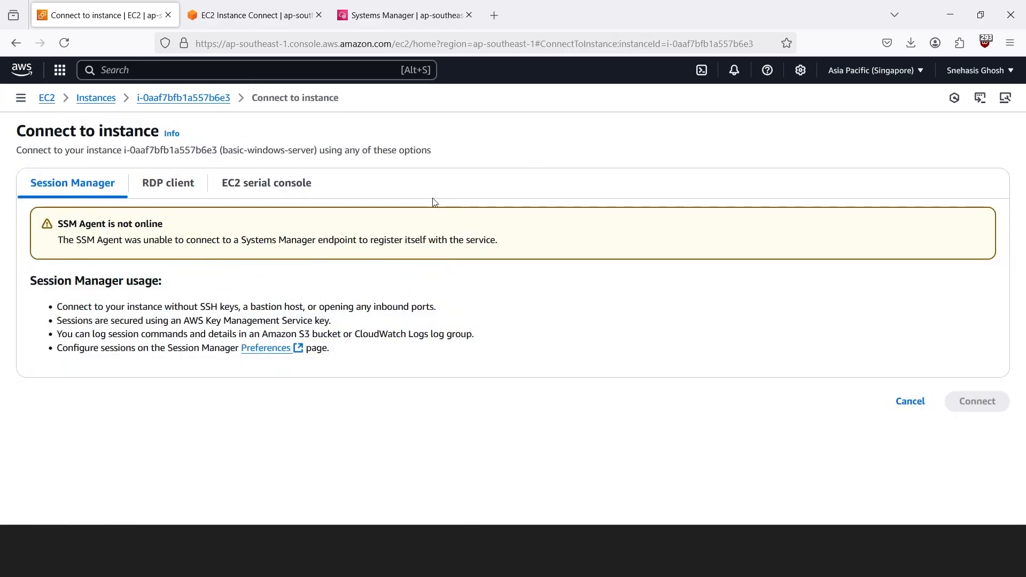
click(280, 189)
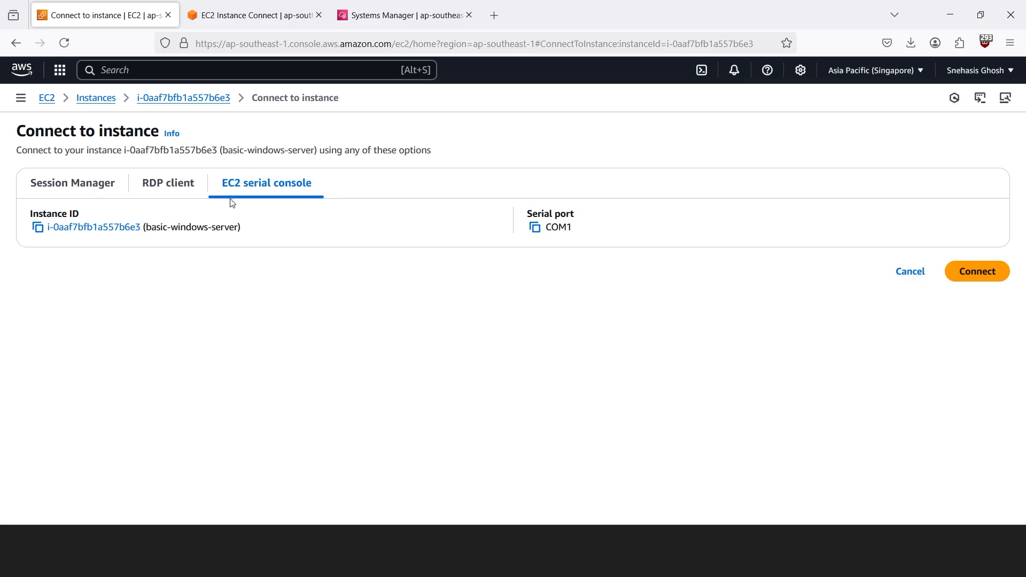
click(185, 188)
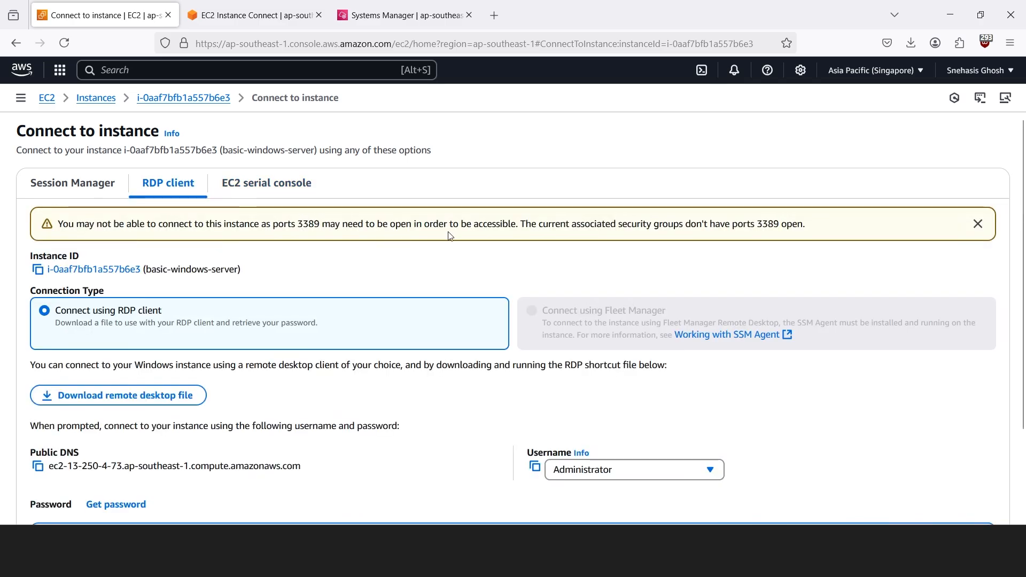
click(93, 190)
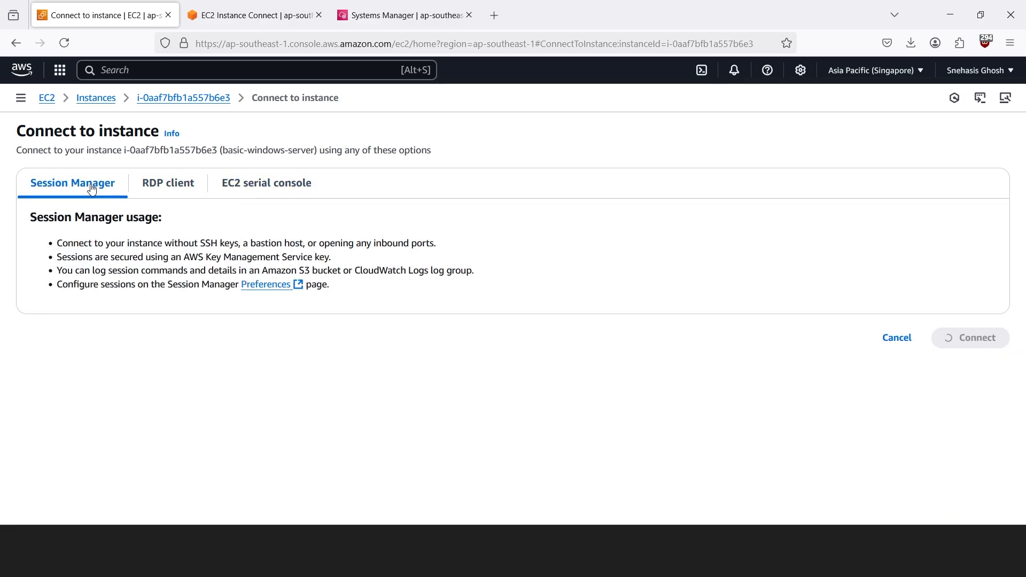
click(168, 192)
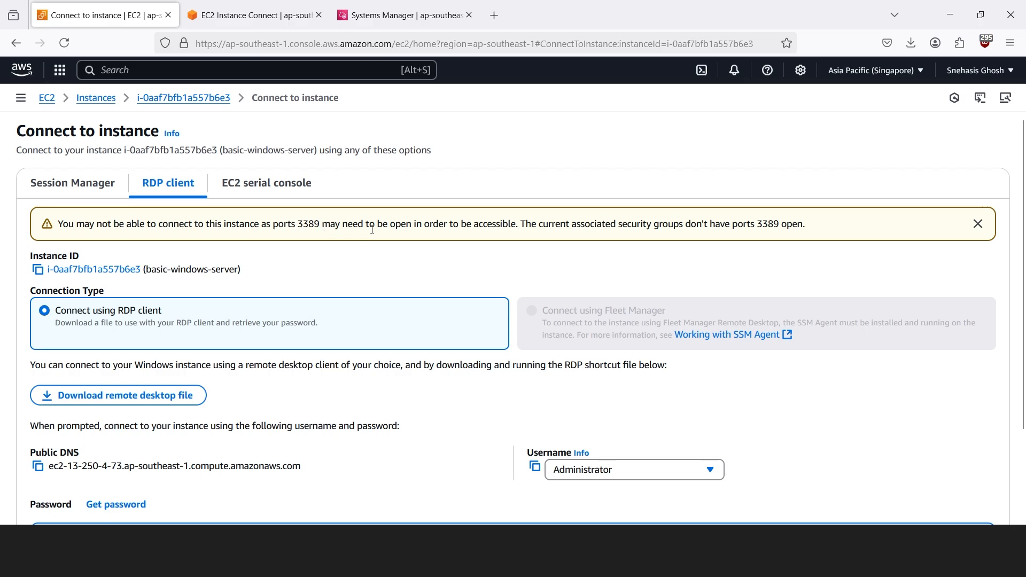
double_click(317, 235)
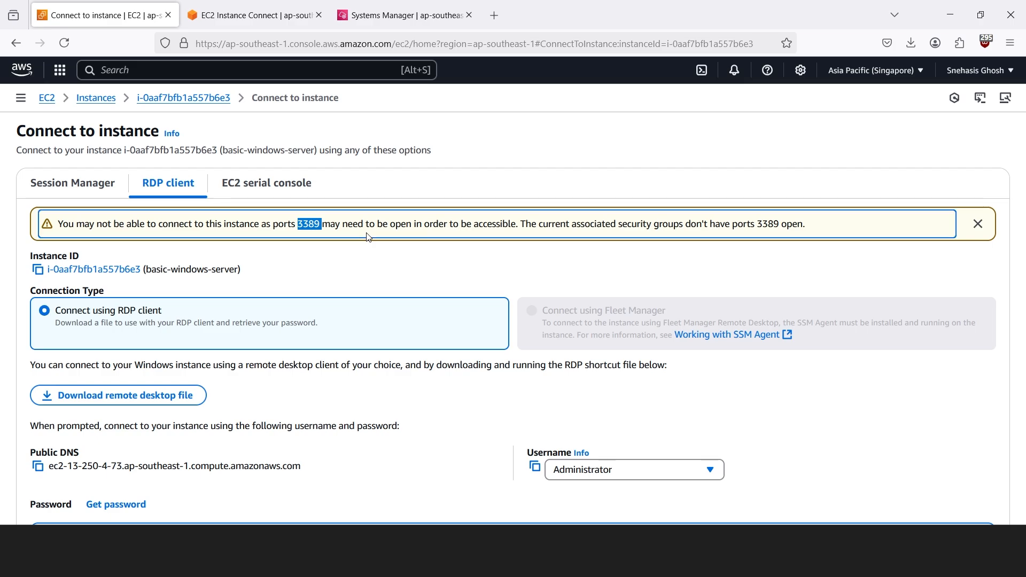
Open the inbound rules of the launch-wizard-1 security group for editing.
click(21, 98)
scroll(89, 448, down, 5)
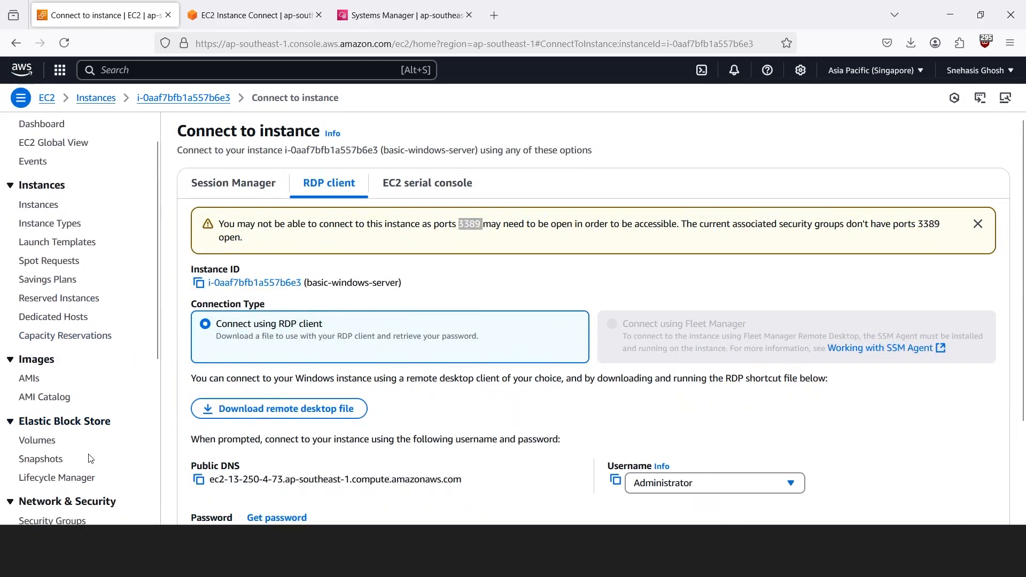
click(54, 416)
click(377, 285)
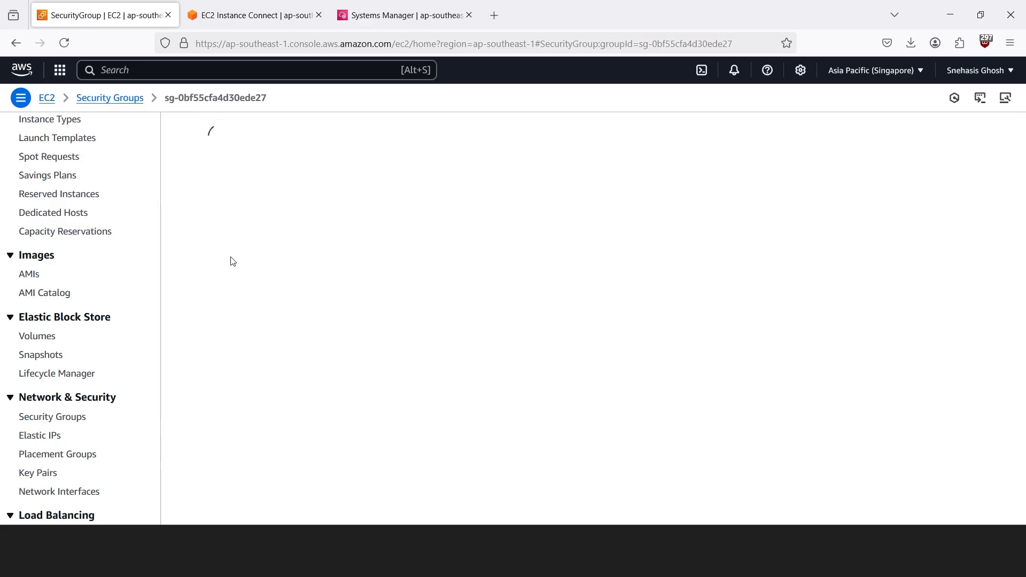
click(941, 372)
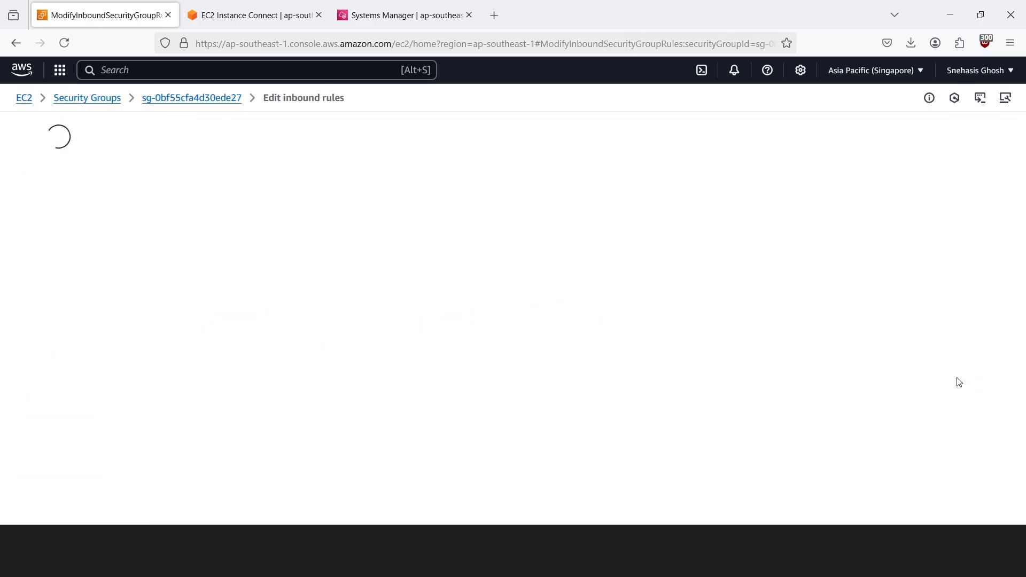
Add an RDP inbound rule with My IP as the source, save the rules and check the saved entries.
click(107, 318)
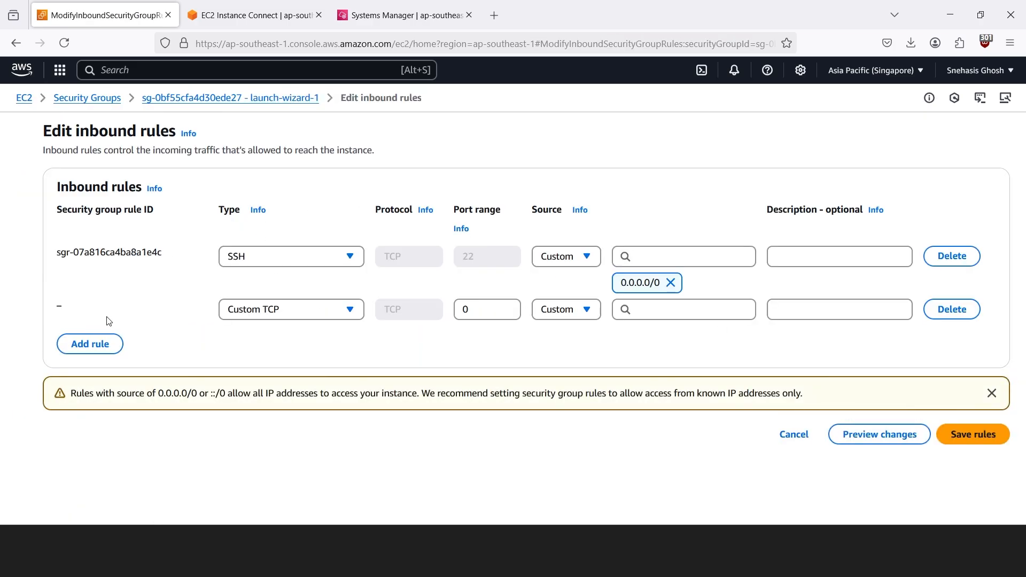
click(255, 312)
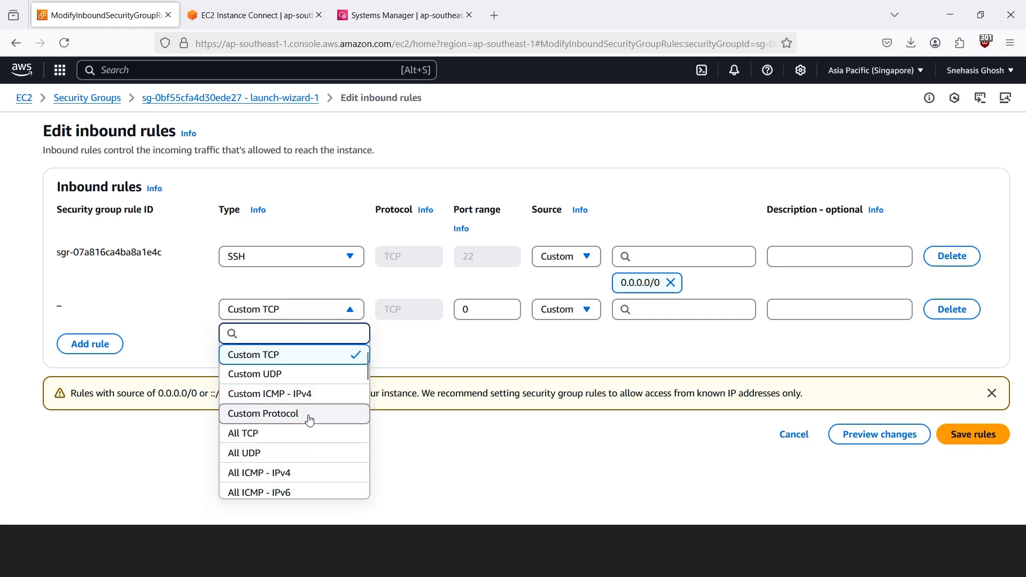
scroll(309, 415, down, 5)
click(298, 373)
click(564, 312)
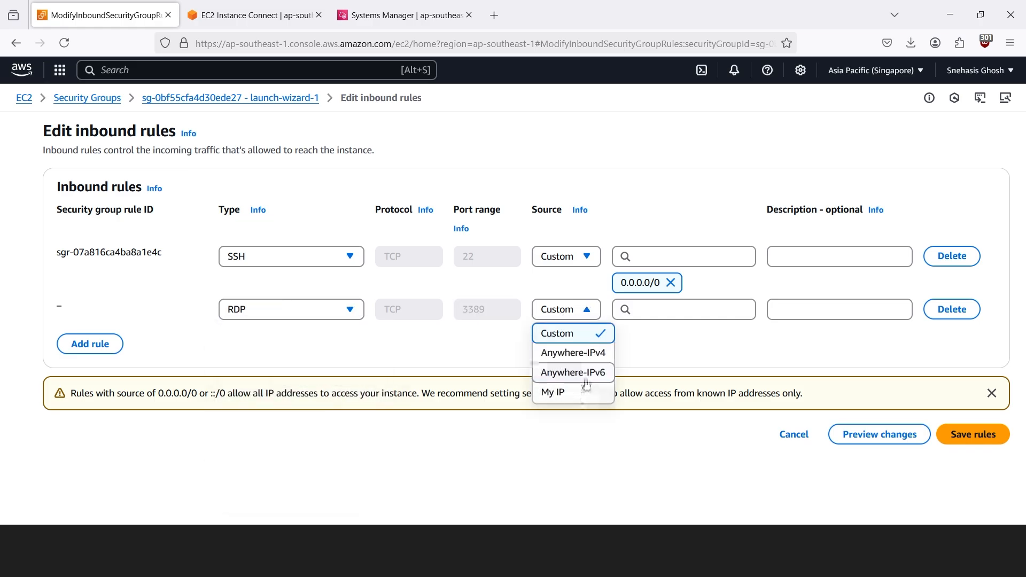
click(582, 397)
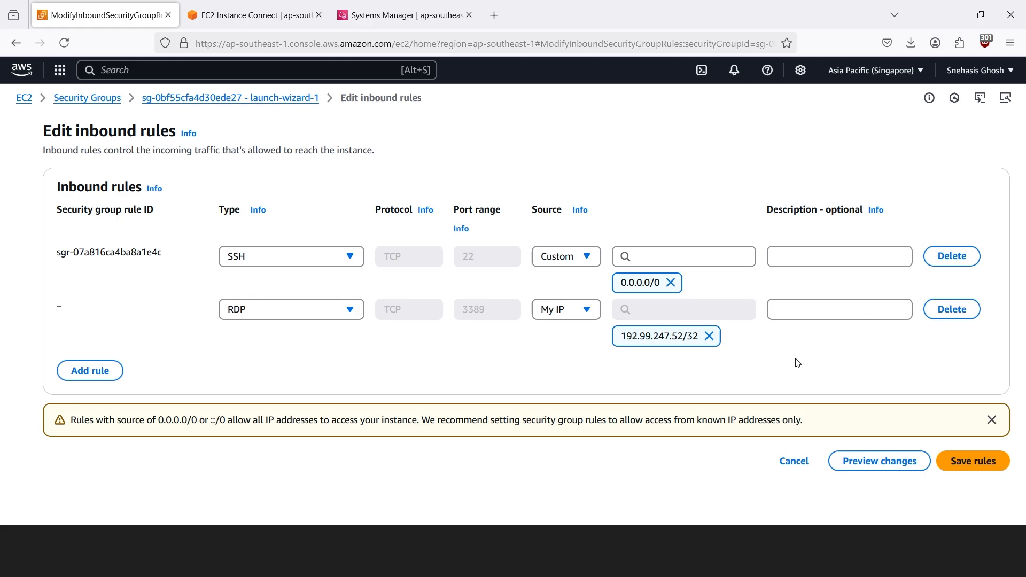
click(968, 437)
scroll(641, 391, down, 2)
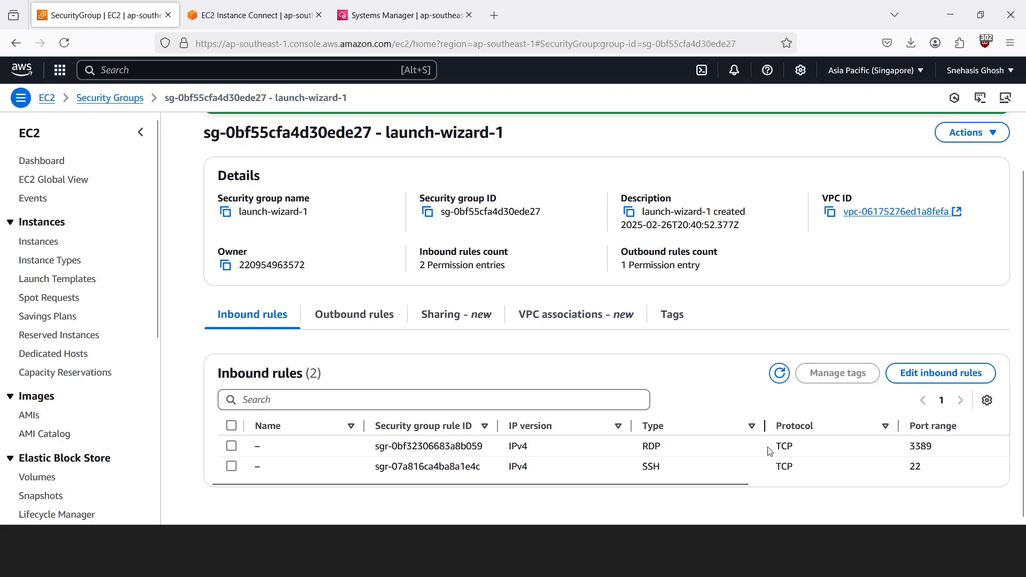
scroll(696, 484, right, 5)
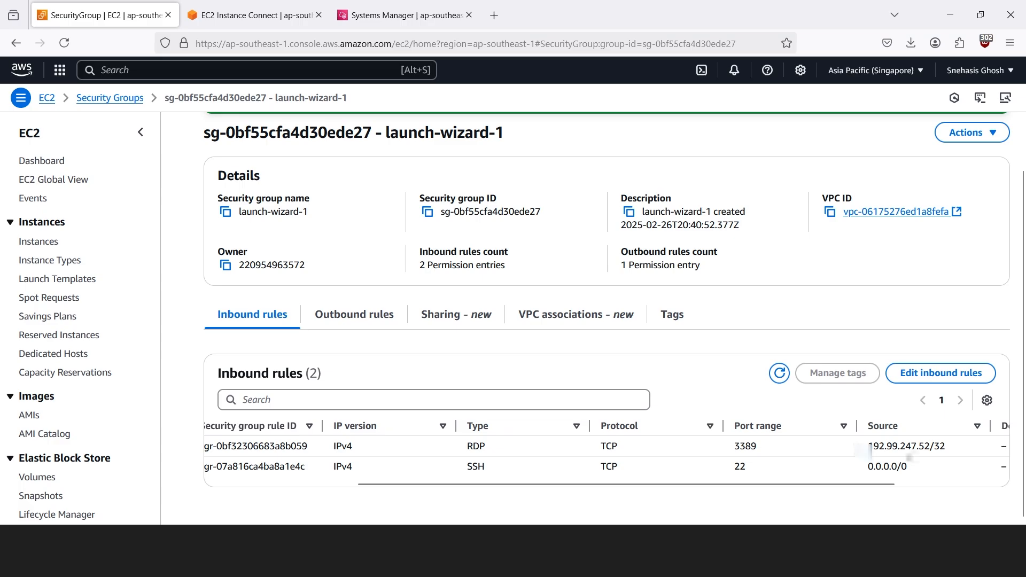
Return to the instances list and open the RDP client connection details of basic-windows-server.
click(38, 241)
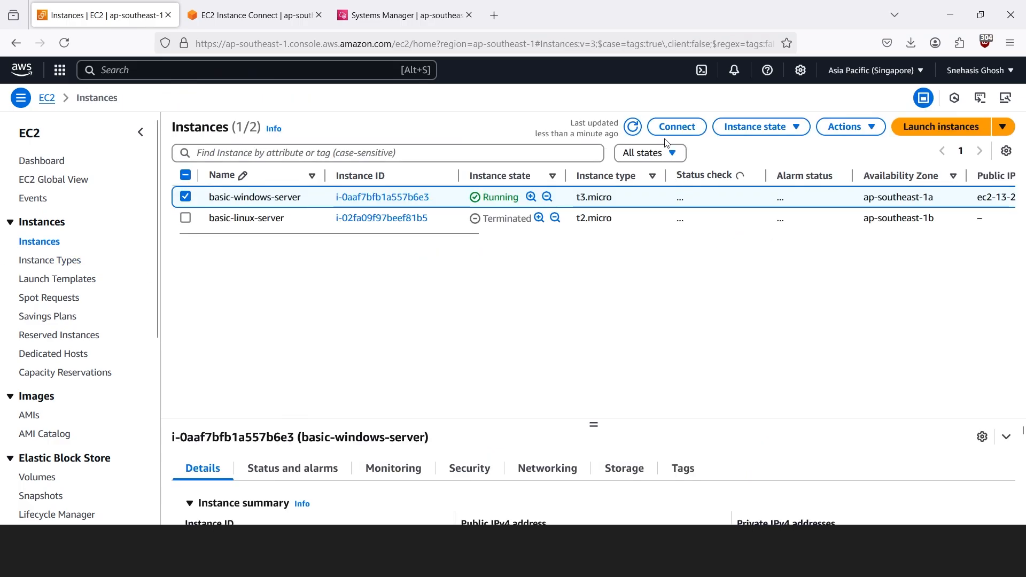
click(673, 133)
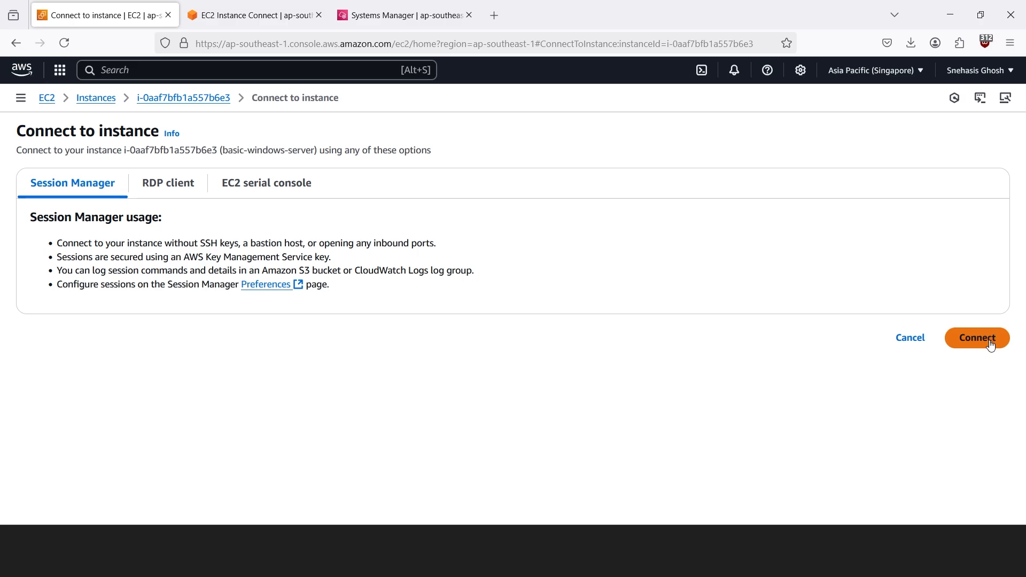
click(194, 180)
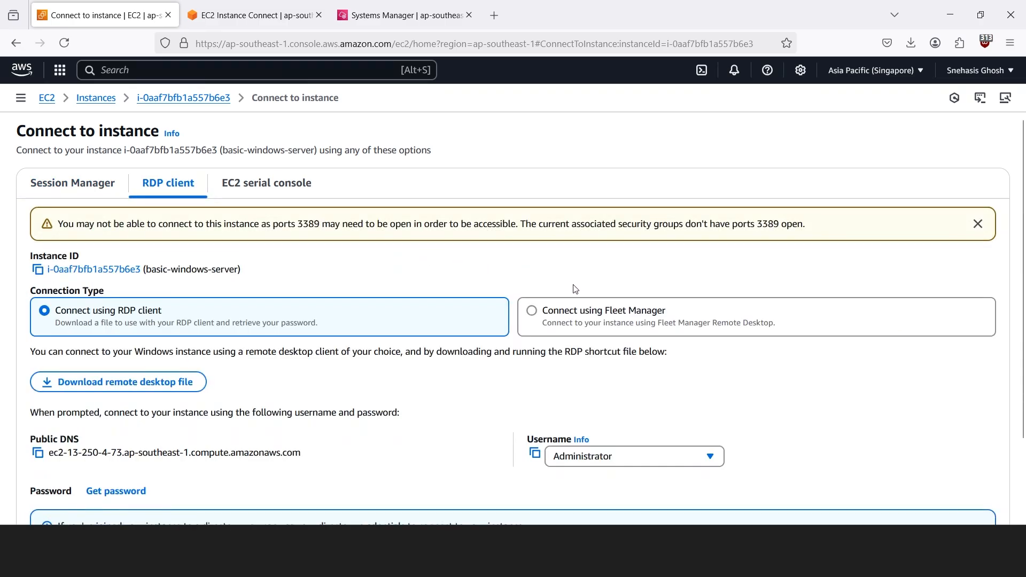
scroll(582, 294, down, 2)
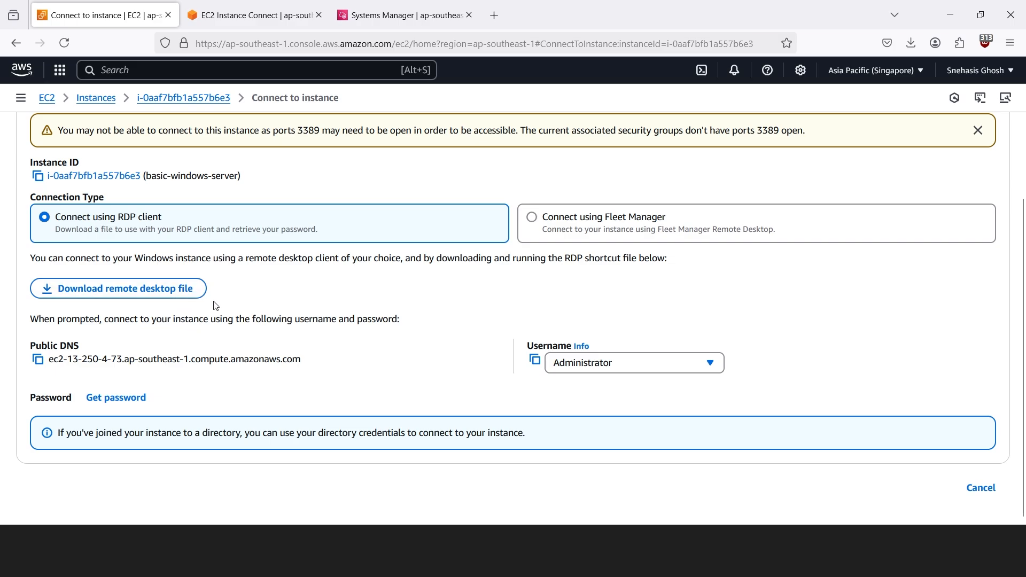
Upload the private key file linuxconnect.pem and decrypt the Windows administrator password of basic-windows-server.
click(143, 404)
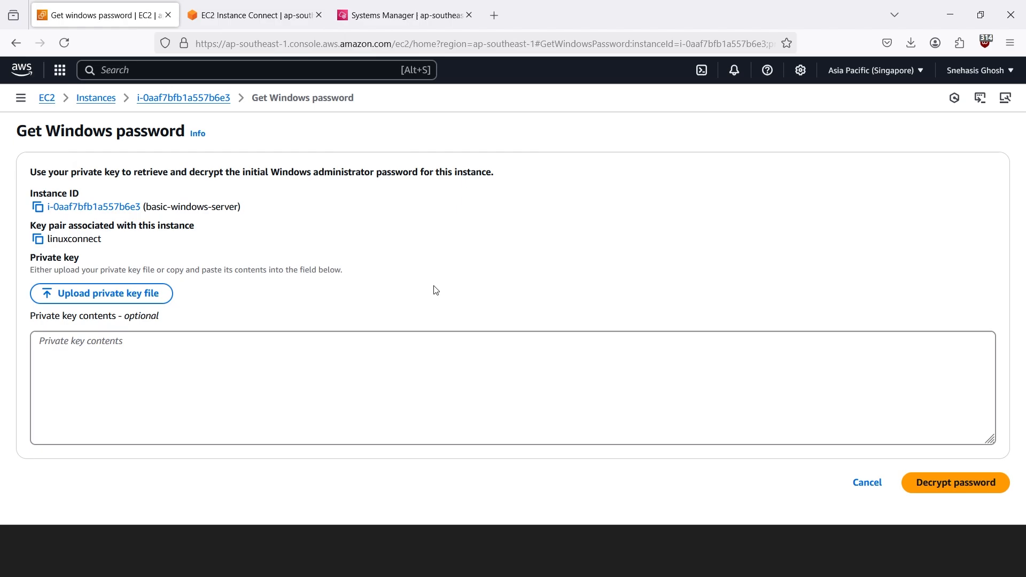
click(143, 306)
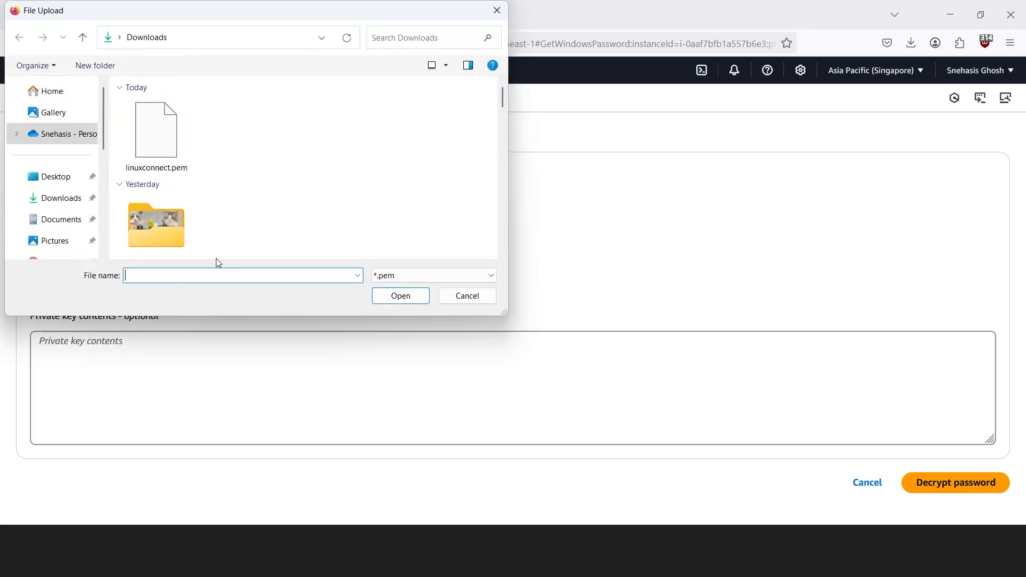
click(170, 140)
click(426, 298)
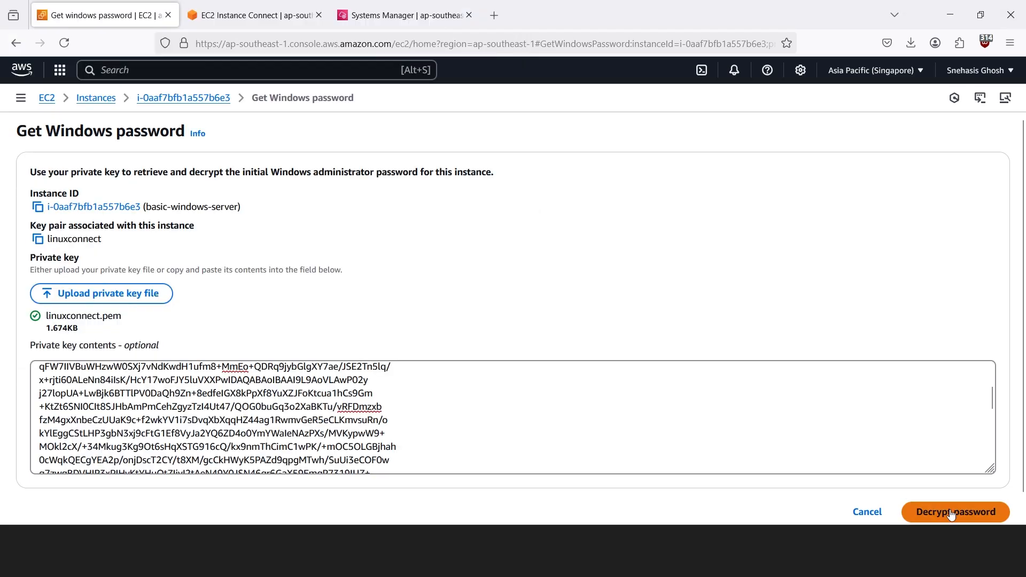
click(956, 512)
scroll(590, 344, down, 1)
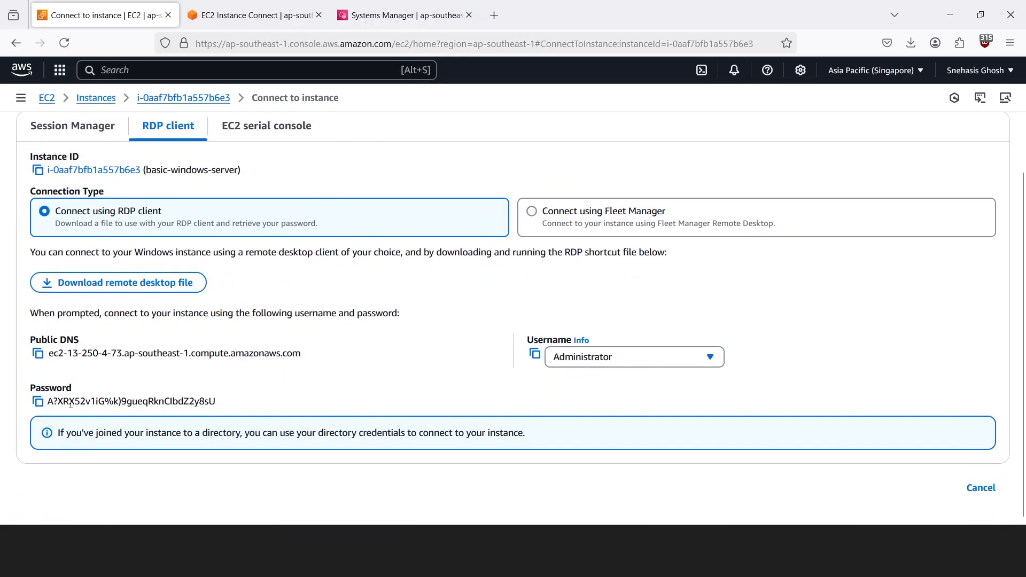
drag(51, 406, 222, 412)
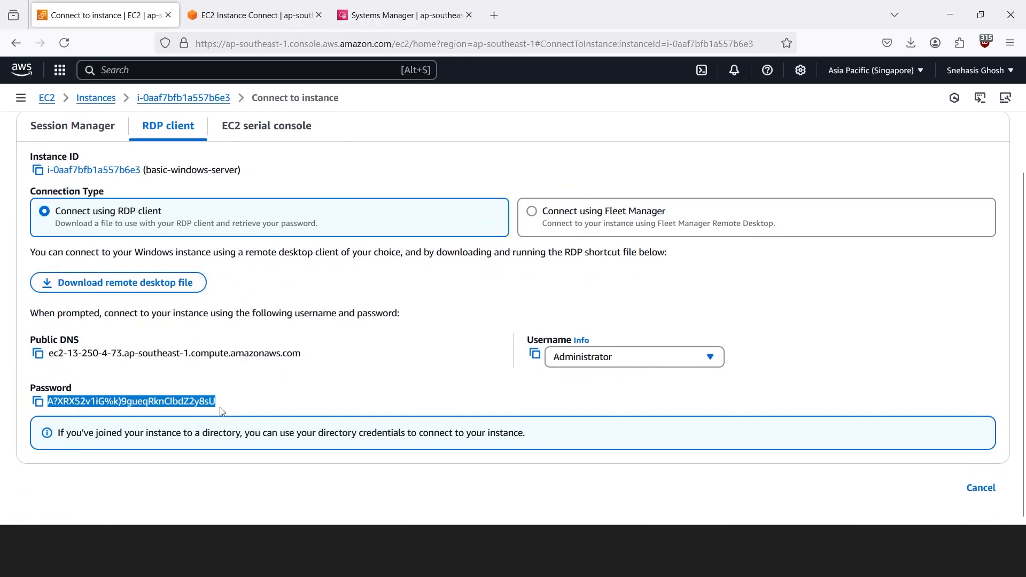
click(252, 399)
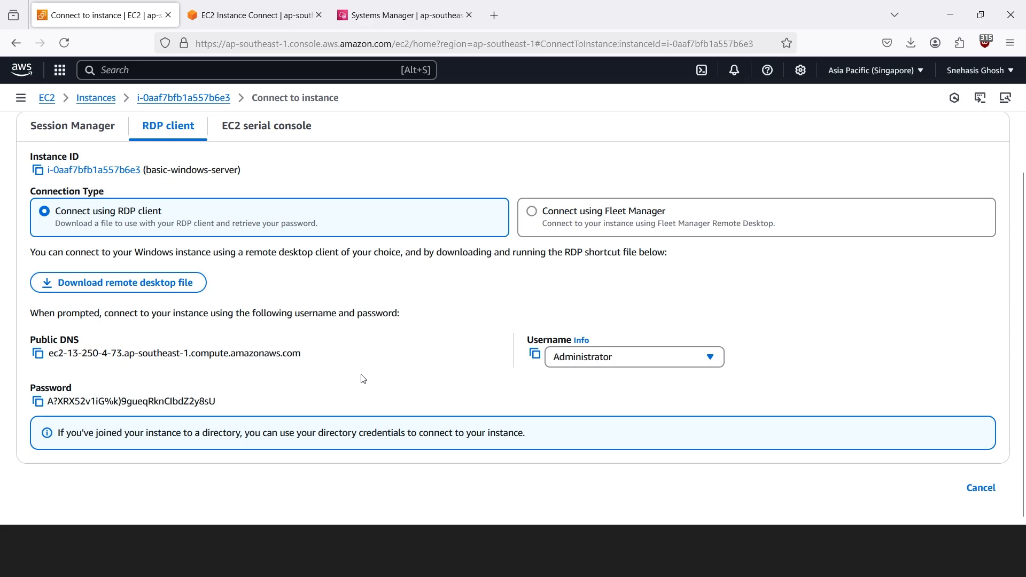
Switch to Remote Desktop Connection and start connecting to the instance's copied public DNS, ec2-13-250-4-73.ap-southeast-1.compute.amazonaws.com.
text(remote)
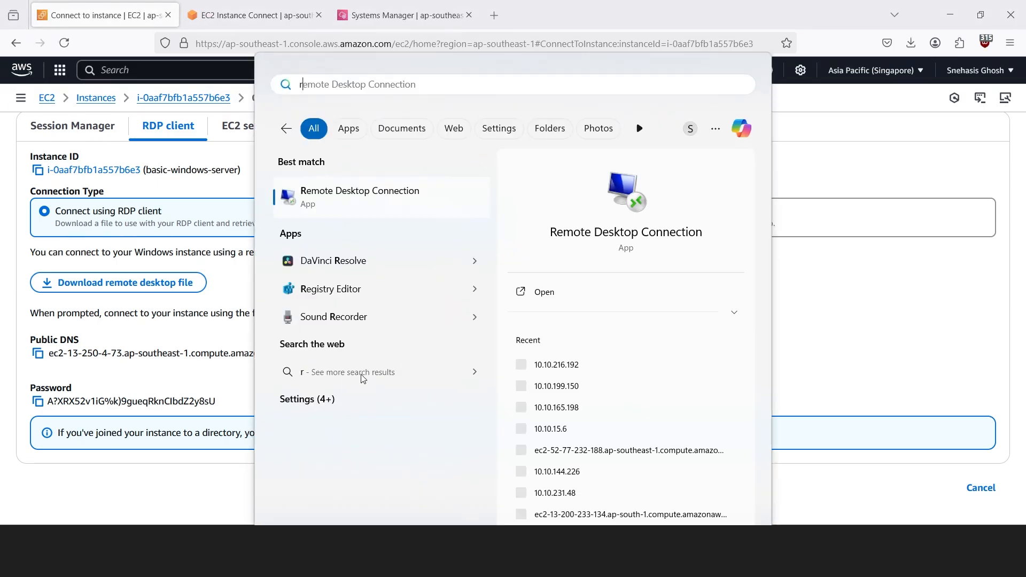
key(Return)
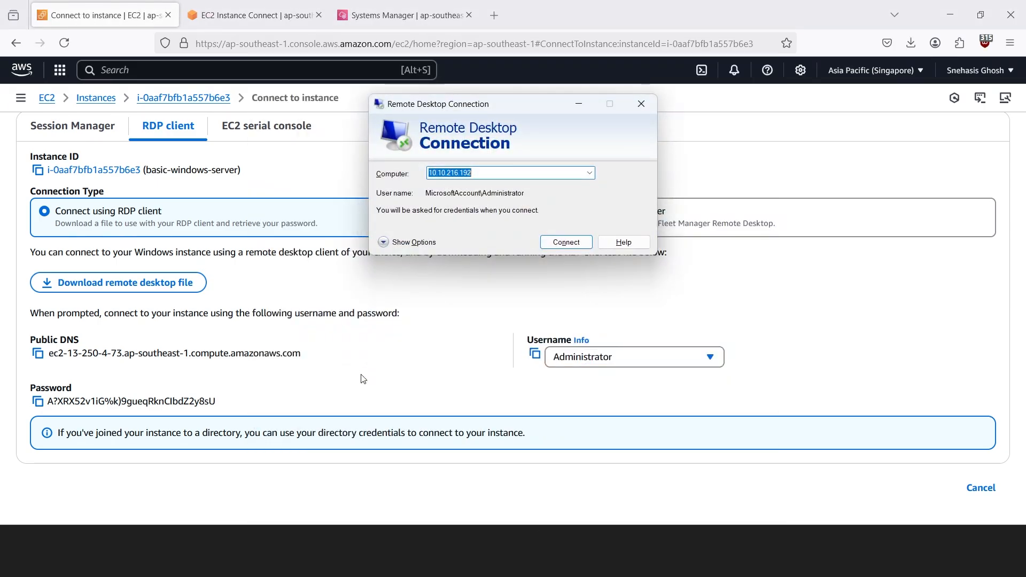
click(37, 354)
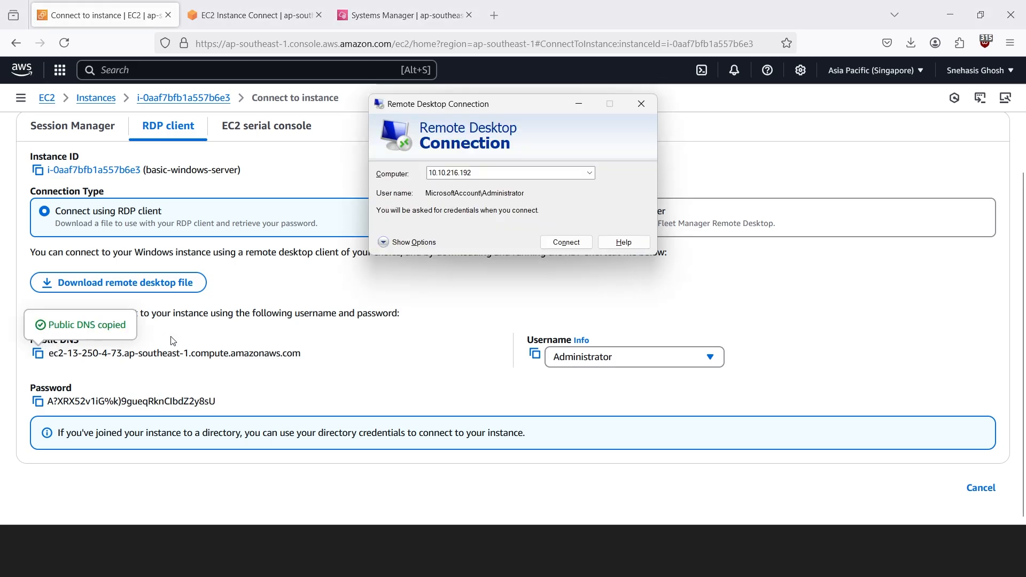
click(556, 216)
key(ctrl+v)
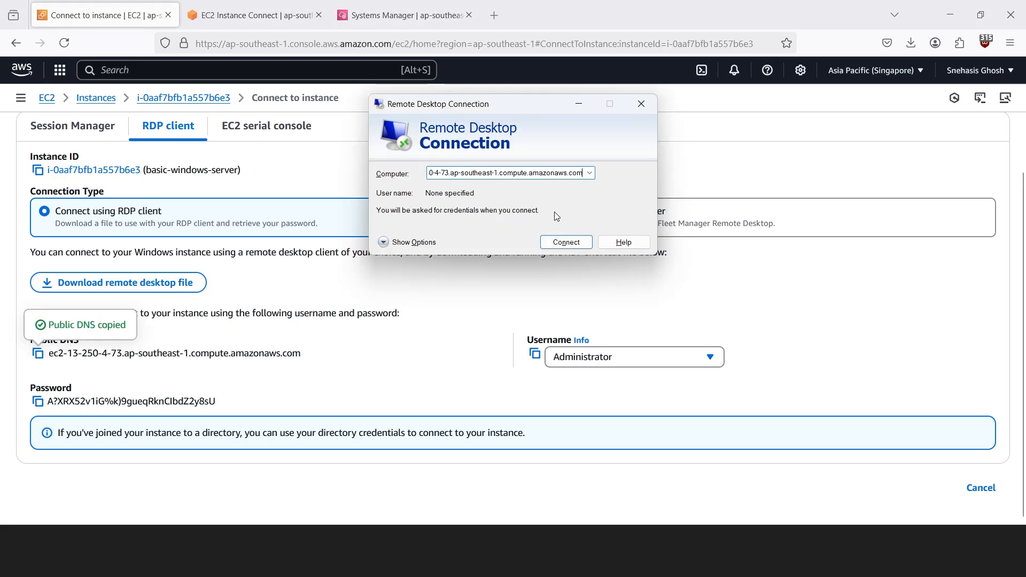
click(571, 240)
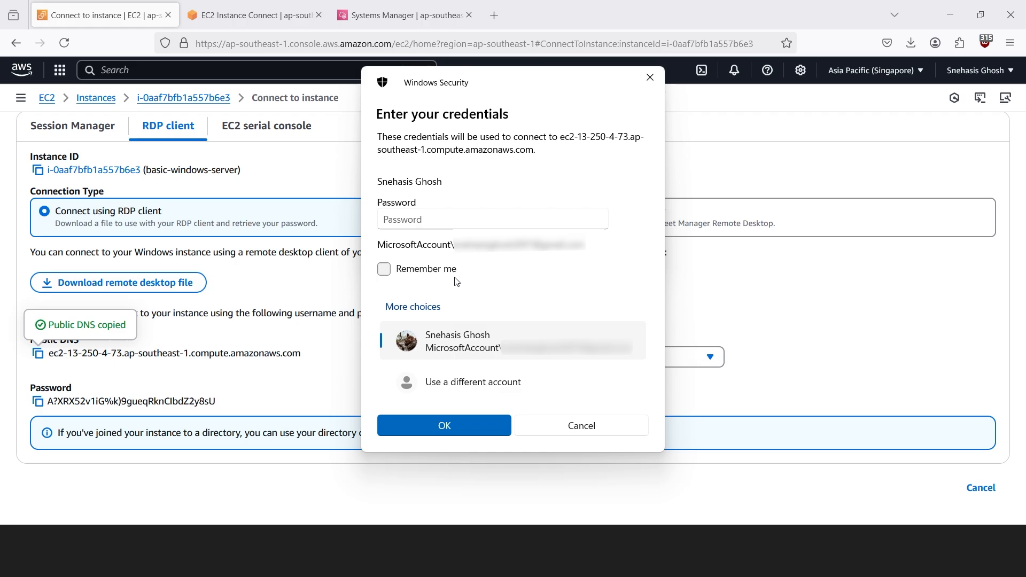
Choose a different account for the remote connection and copy the instance's user name Administrator into the credentials prompt.
click(501, 386)
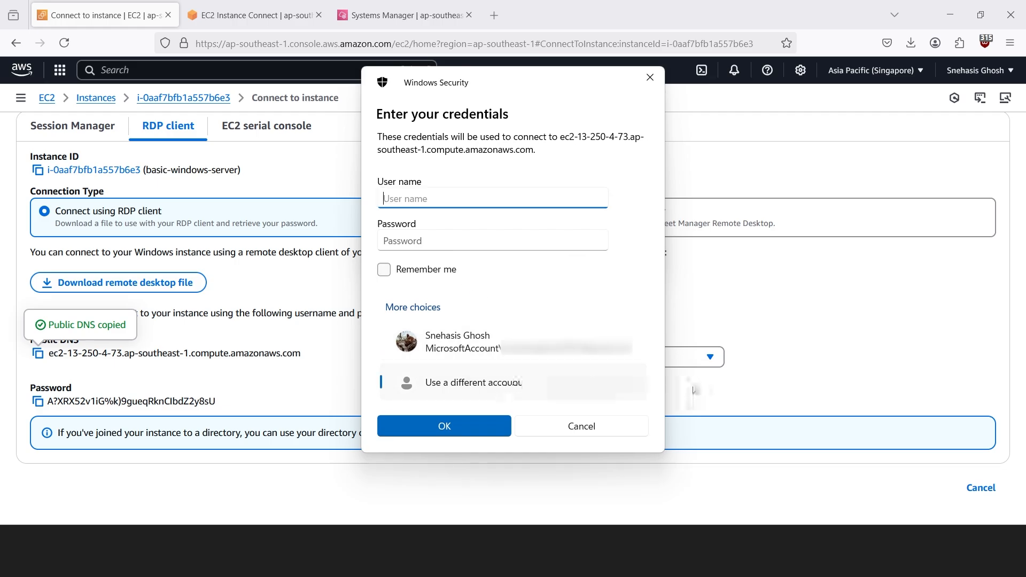
click(814, 353)
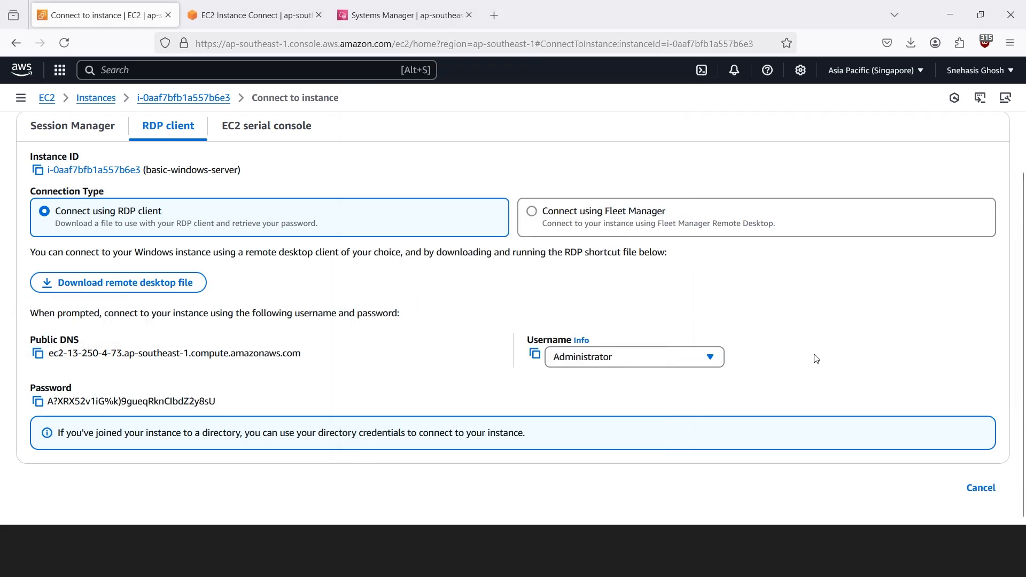
click(622, 359)
click(534, 354)
key(alt+Tab)
key(ctrl+v)
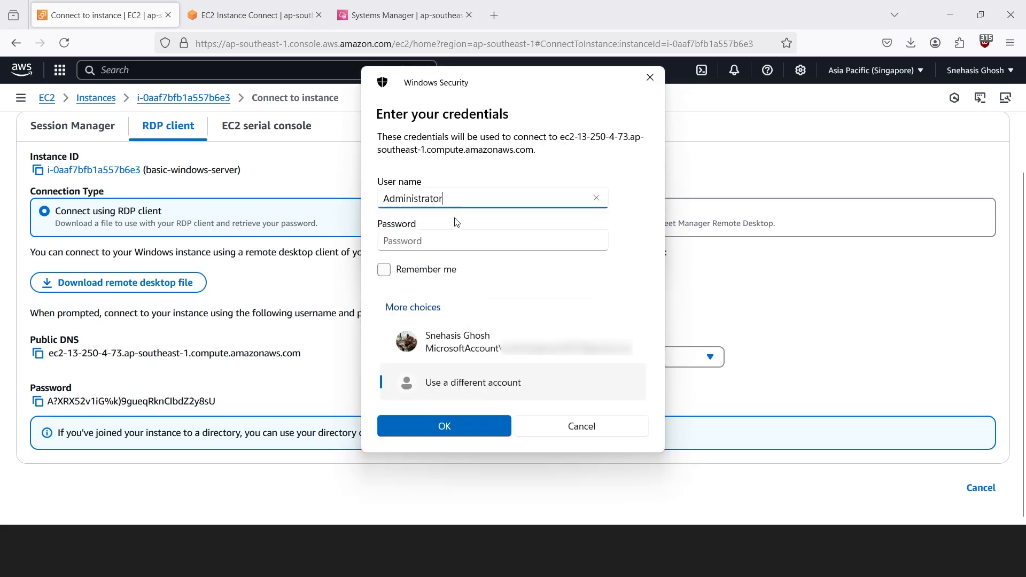
Copy the decrypted administrator password into the credentials prompt and sign in to the Windows instance over remote desktop.
click(37, 401)
key(alt+Tab)
key(Tab)
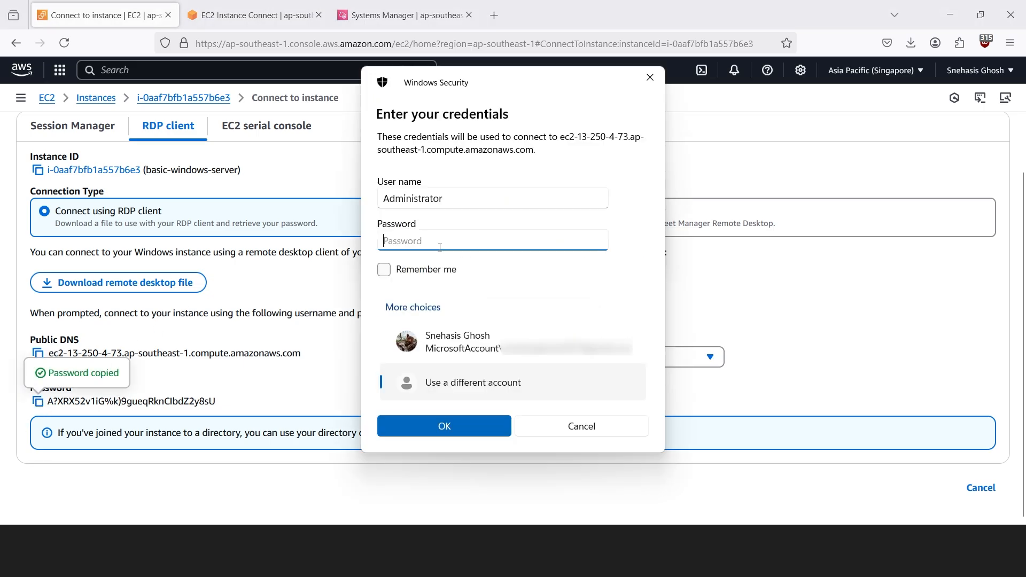
key(ctrl+v)
click(476, 433)
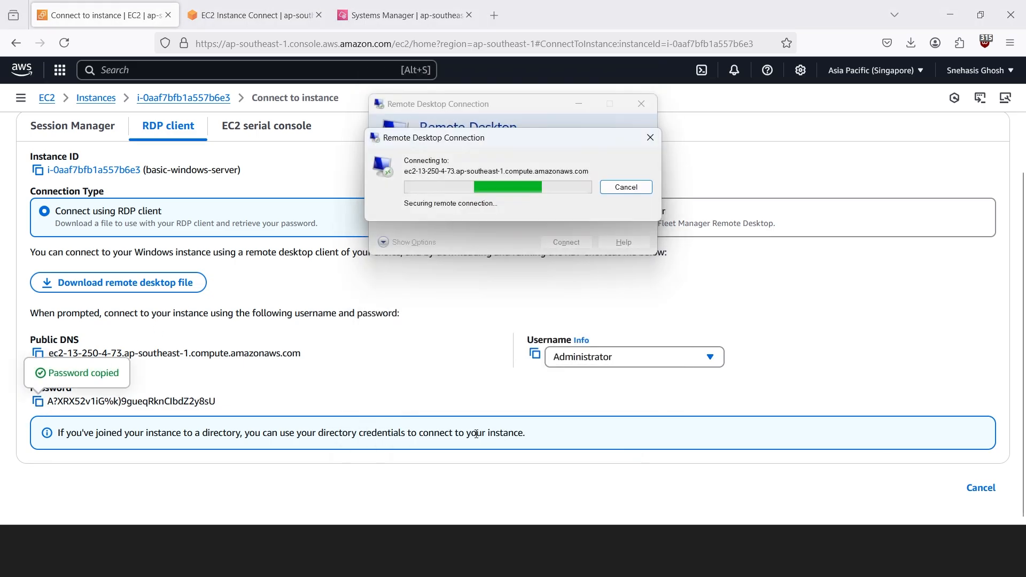
click(570, 288)
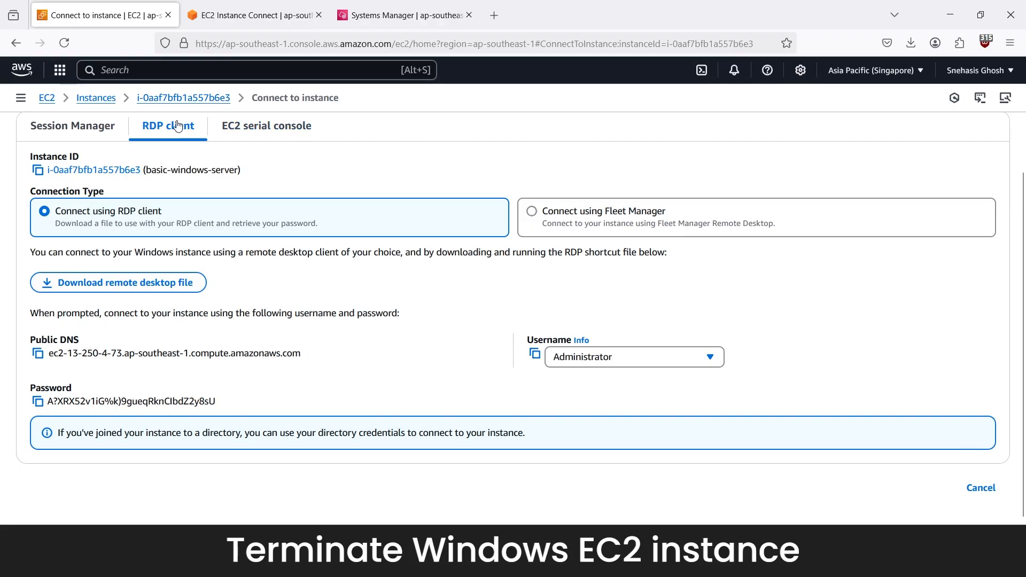
Start a Session Manager session on basic-windows-server and list the current directory with dir.
click(87, 132)
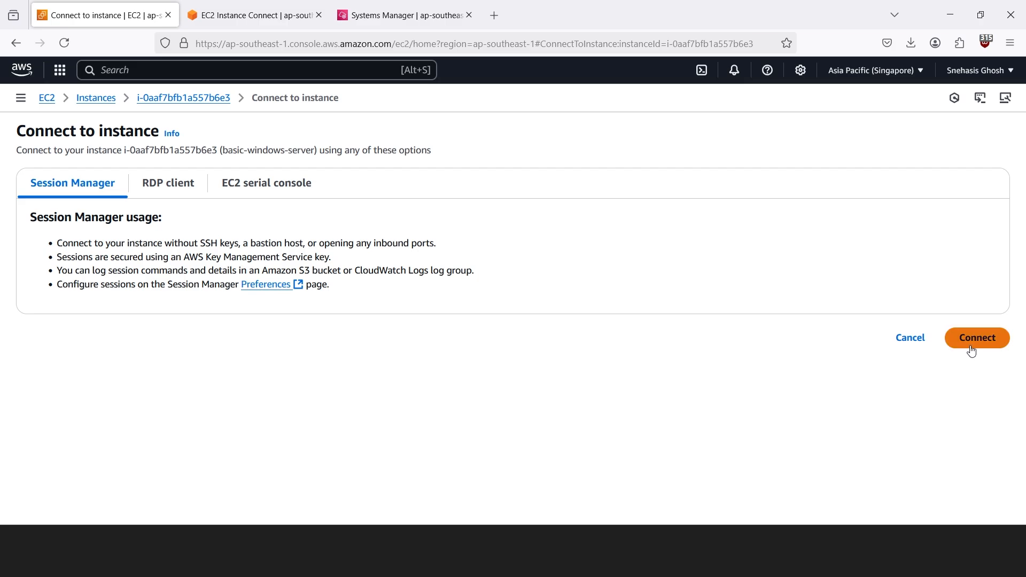
click(972, 342)
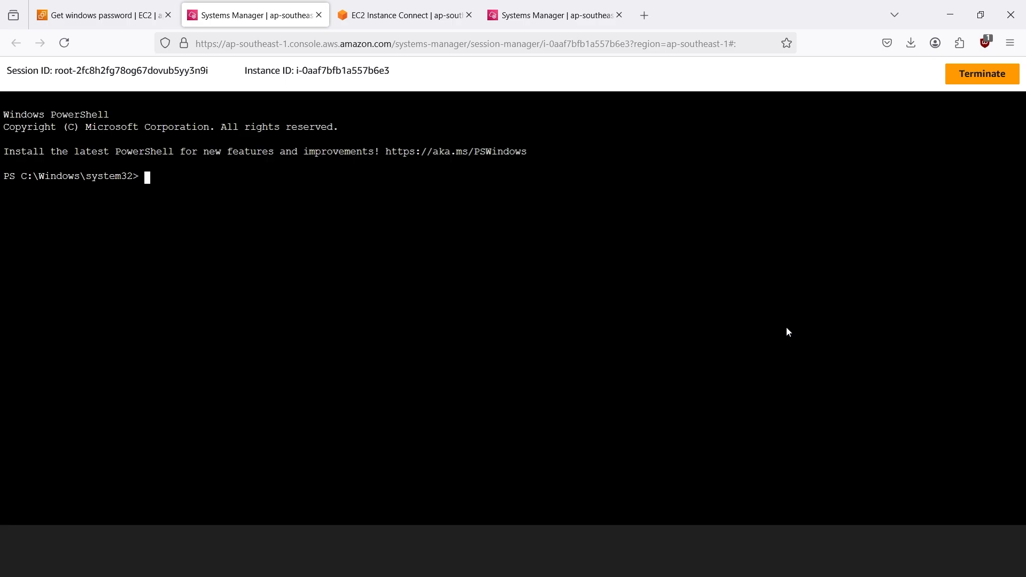
text(dir)
key(Return)
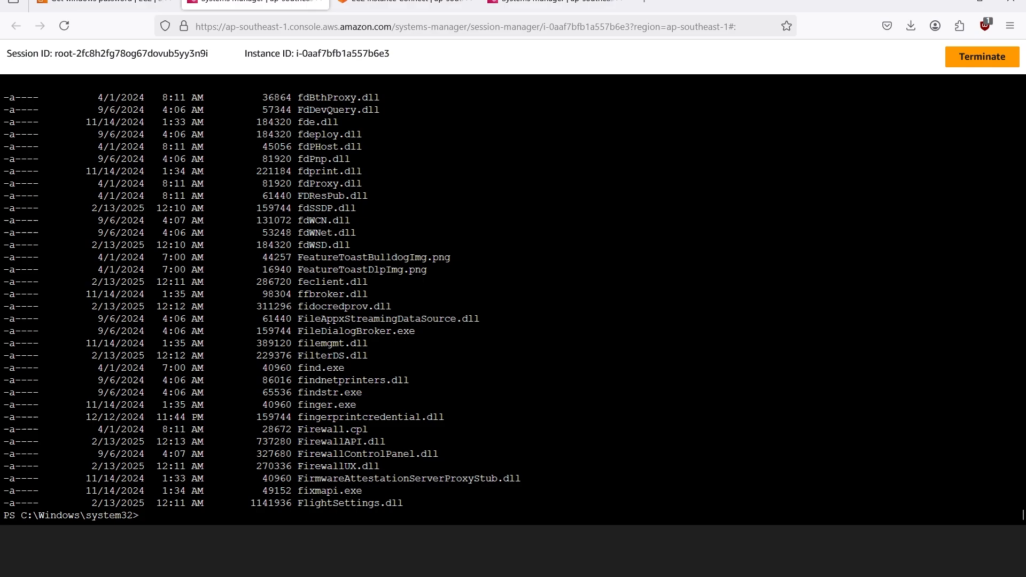
text(cd Downl)
key(Tab)
key(BackSpace)
key(BackSpace)
key(BackSpace)
key(BackSpace)
key(BackSpace)
key(BackSpace)
key(BackSpace)
key(BackSpace)
key(BackSpace)
key(BackSpace)
key(BackSpace)
key(BackSpace)
key(BackSpace)
key(BackSpace)
key(BackSpace)
Change the PowerShell directory to c:/ and run whoami in the Session Manager session.
text(cd c:/)
key(Return)
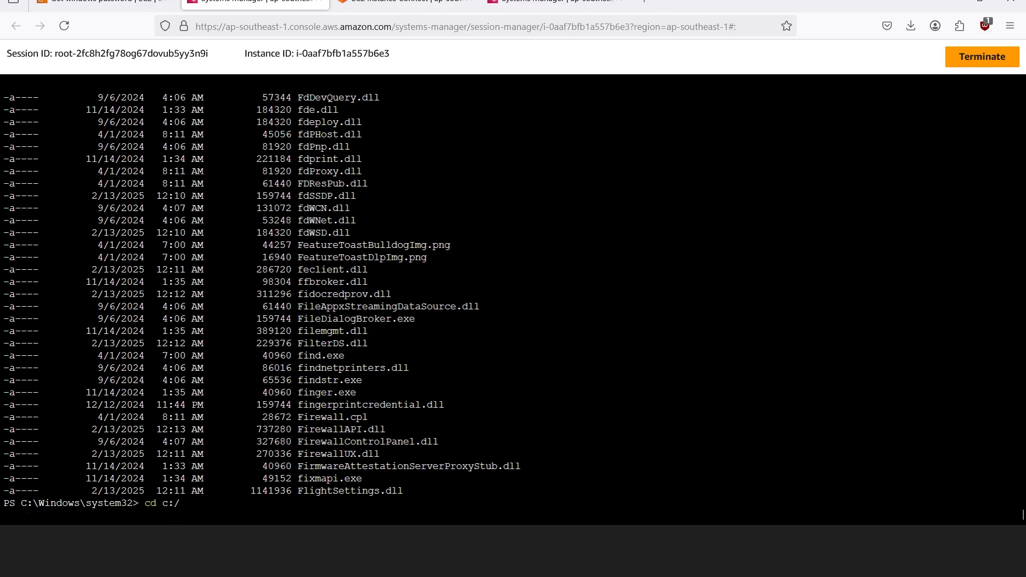
text(whoami)
key(Return)
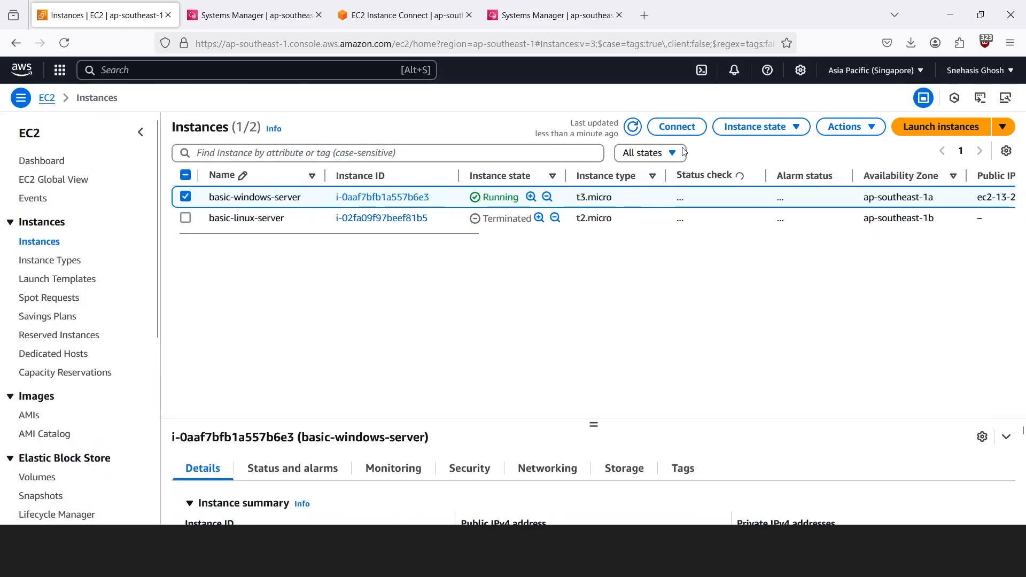
Terminate the basic-windows-server instance and confirm its deletion.
click(765, 131)
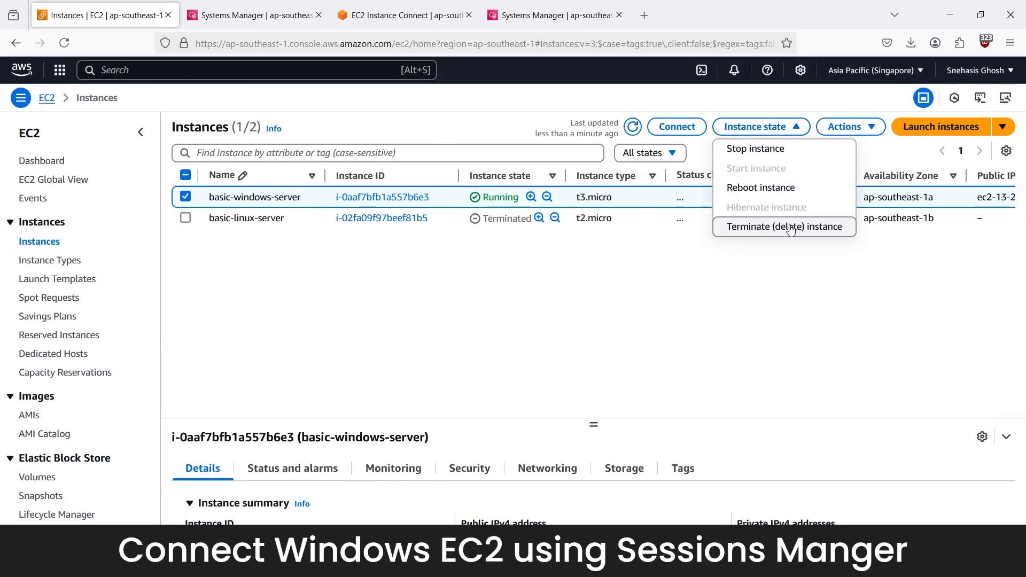
click(785, 226)
click(777, 405)
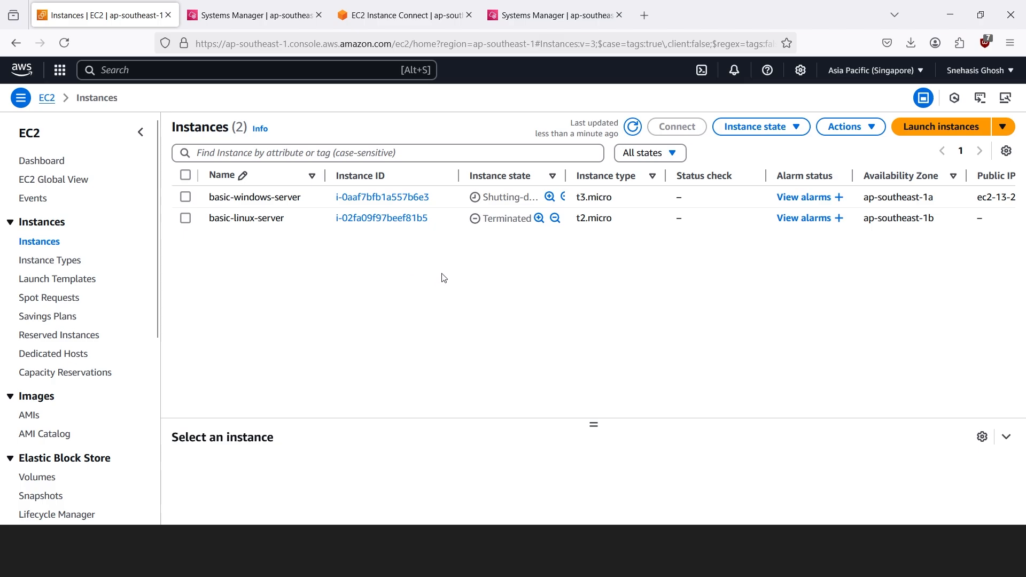
Try to delete the launch-wizard-1 security group, then dismiss the deletion dialog.
scroll(81, 389, down, 3)
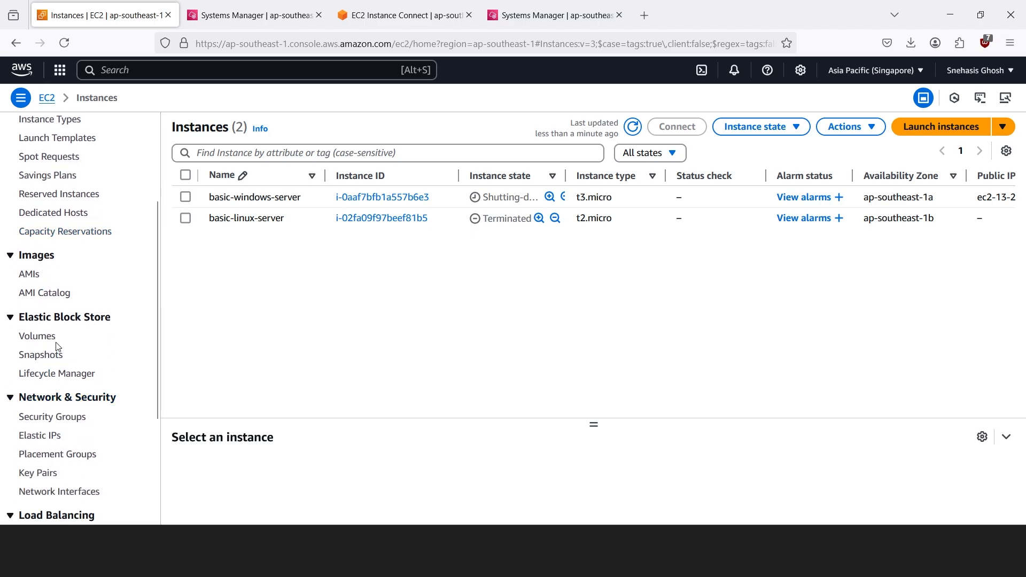
click(57, 418)
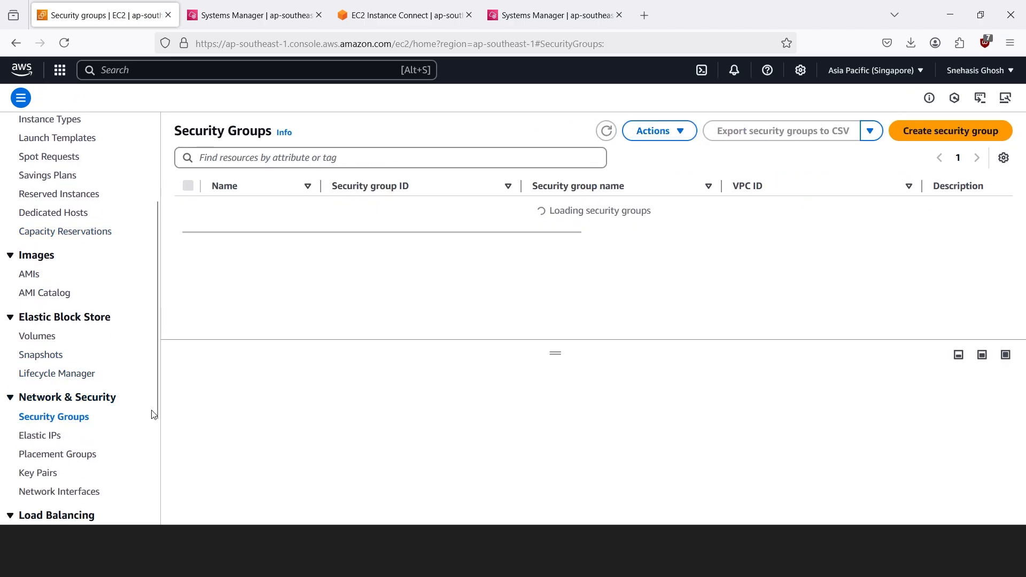
click(575, 230)
click(658, 130)
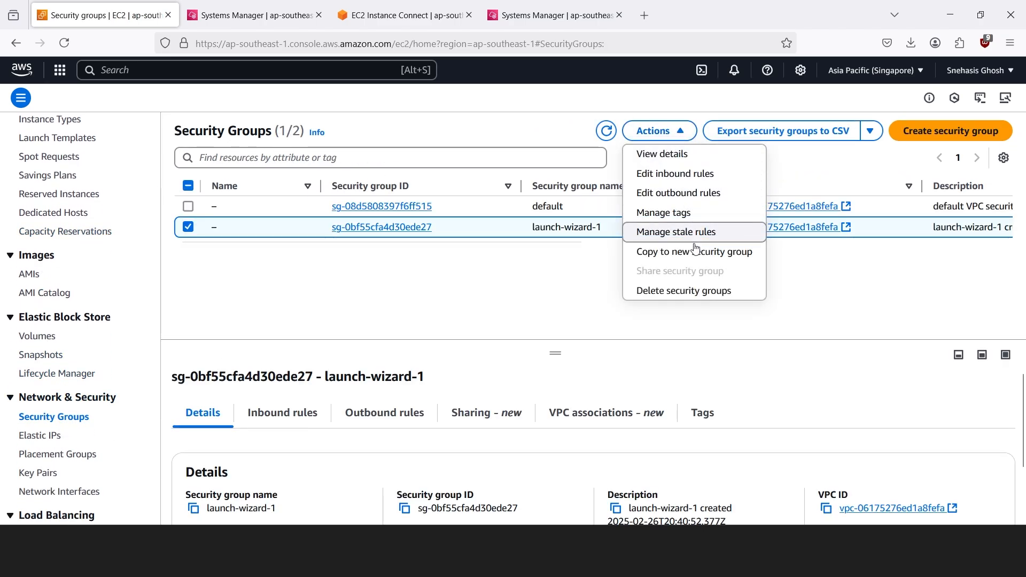
click(694, 295)
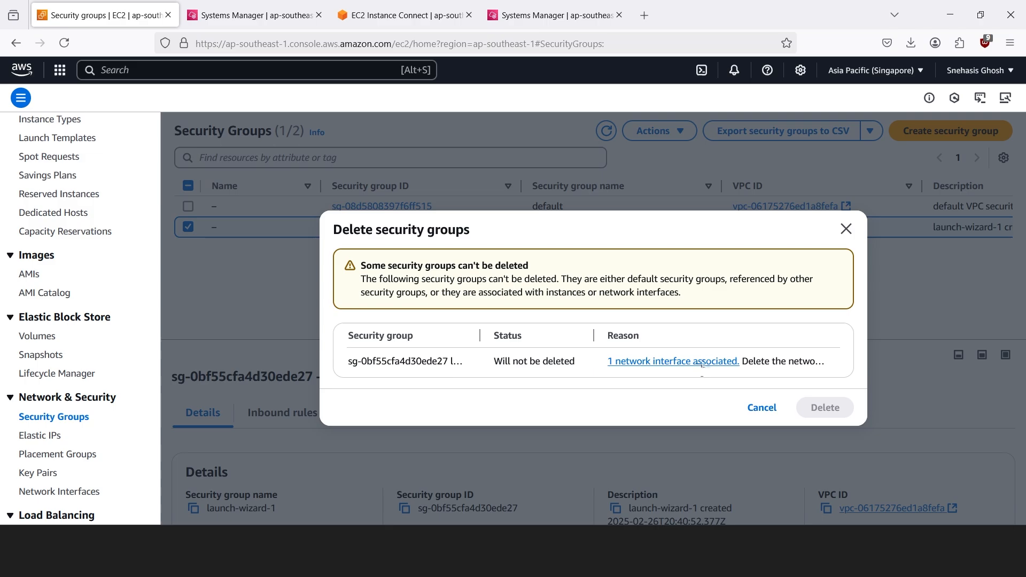
click(761, 407)
Return to the EC2 instances list and refresh it to check the state of basic-windows-server.
scroll(50, 233, up, 3)
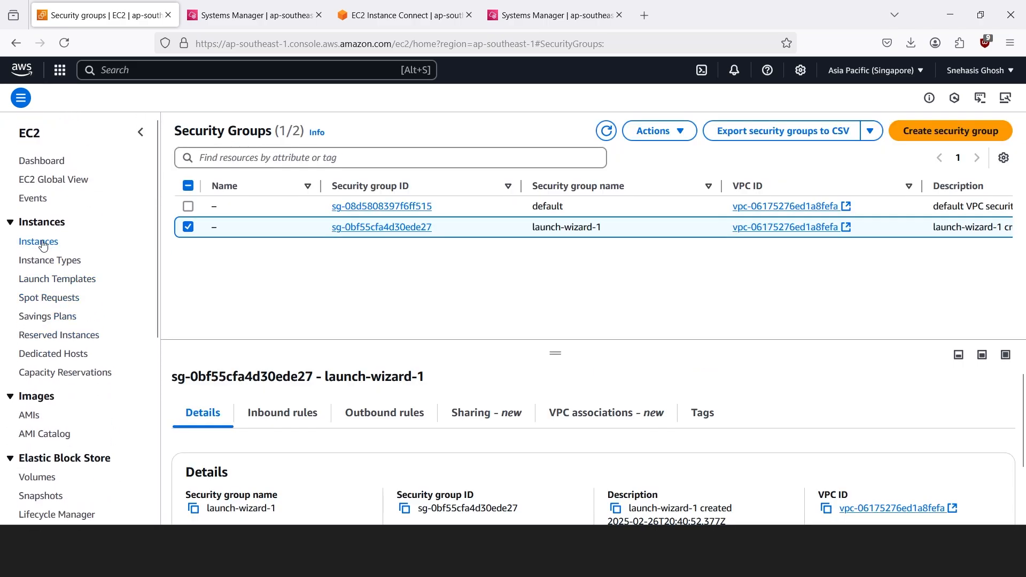
click(42, 241)
click(631, 130)
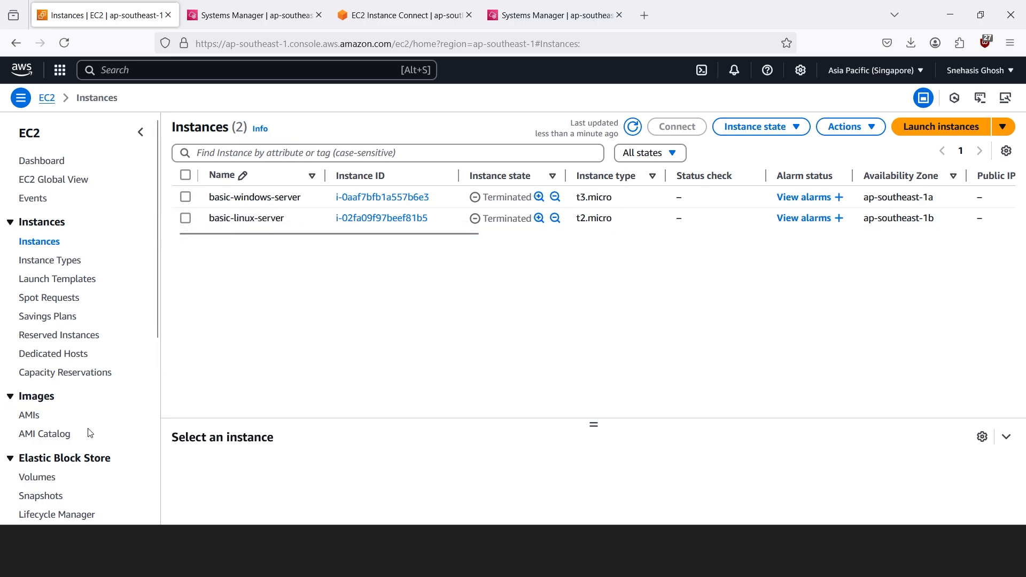
Delete the launch-wizard-1 security group from the Security Groups list and confirm the deletion.
scroll(67, 425, down, 3)
click(62, 417)
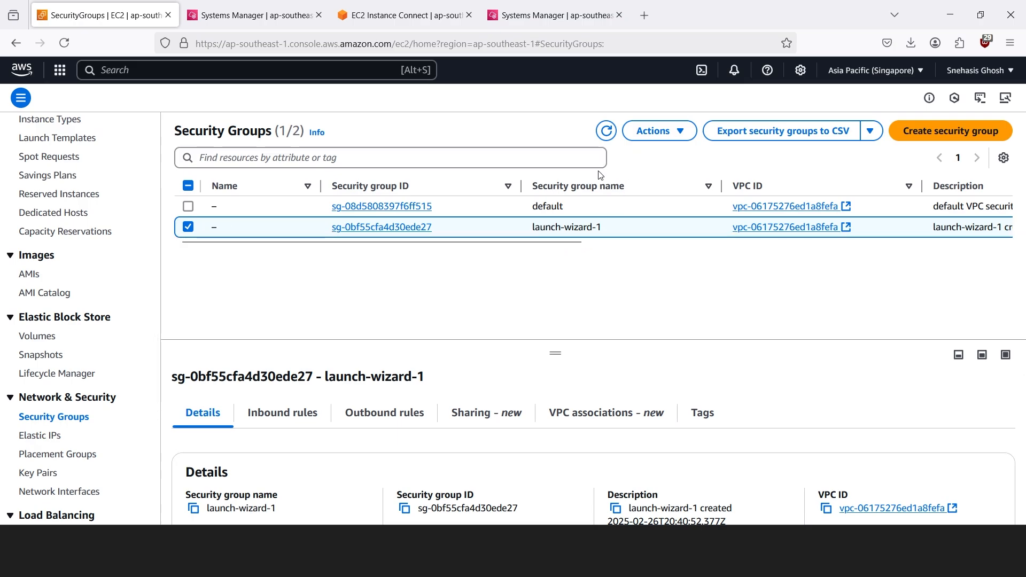
click(658, 134)
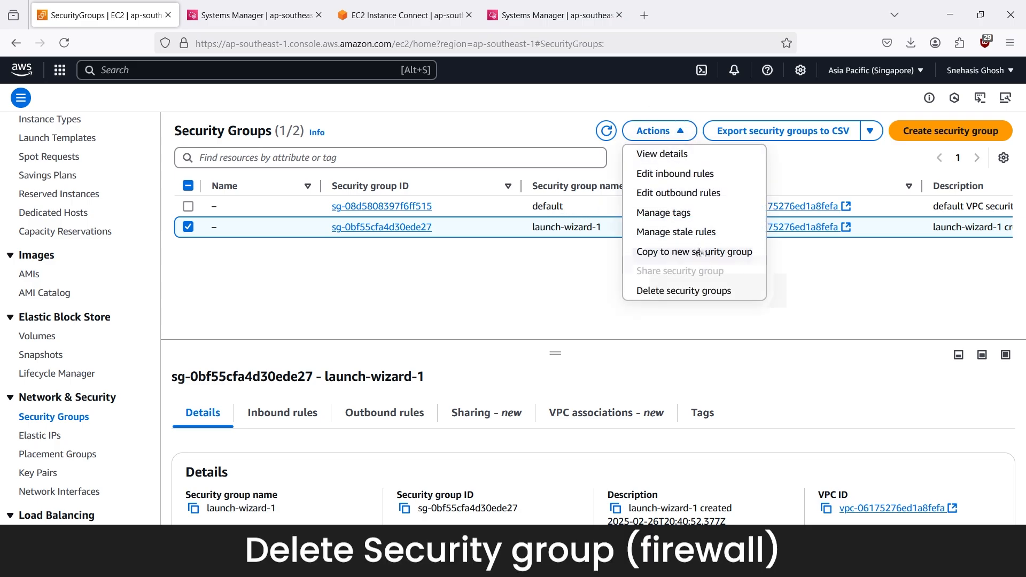
click(683, 291)
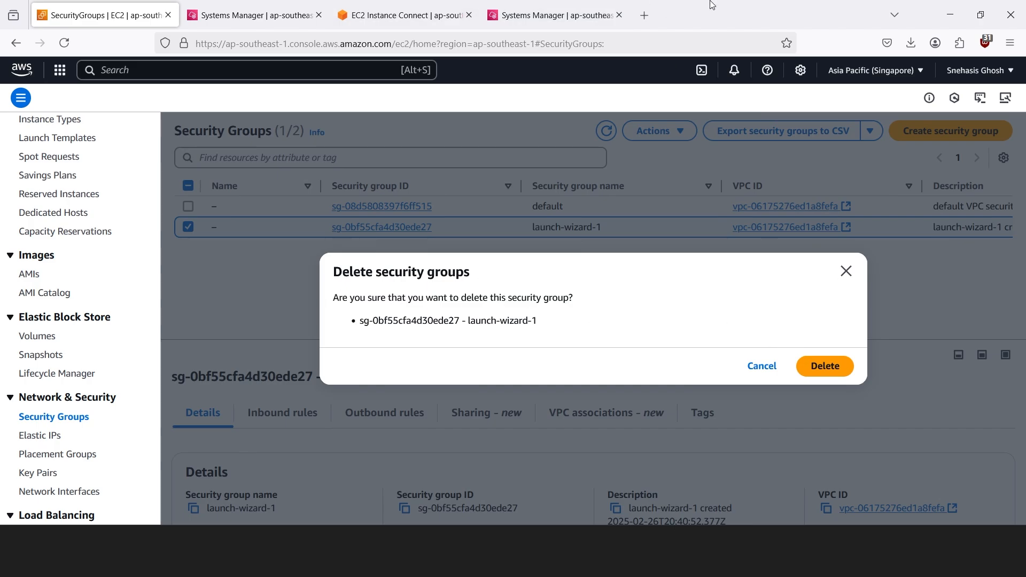
click(827, 367)
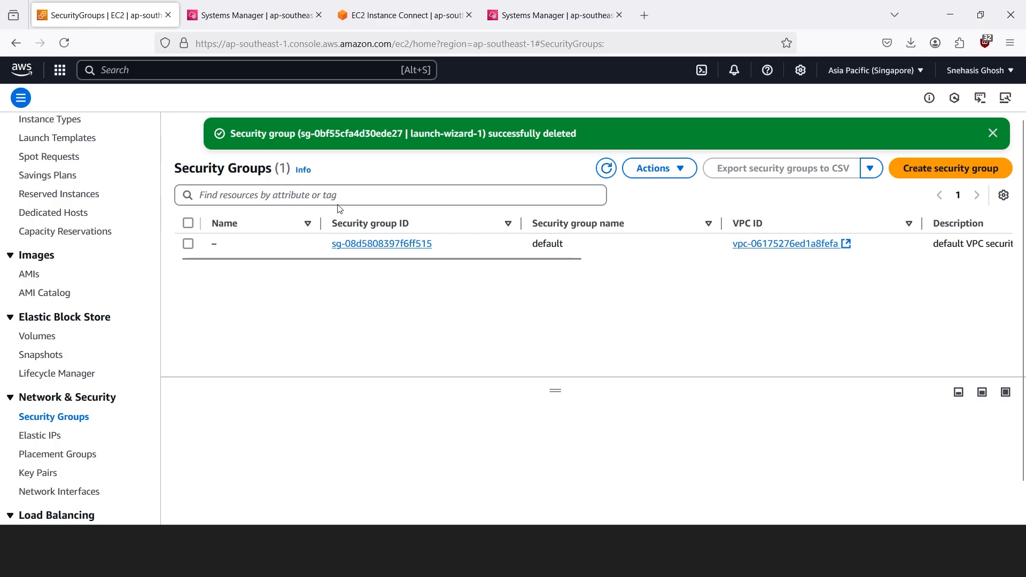
Try to delete the default security group, then dismiss the deletion dialog.
click(189, 244)
click(658, 168)
click(705, 328)
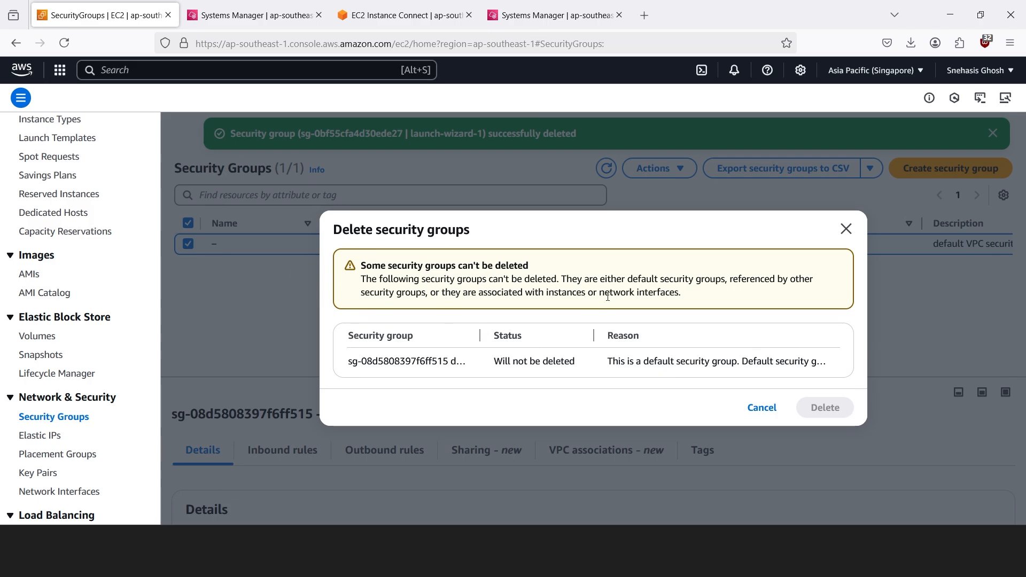
click(769, 411)
click(767, 419)
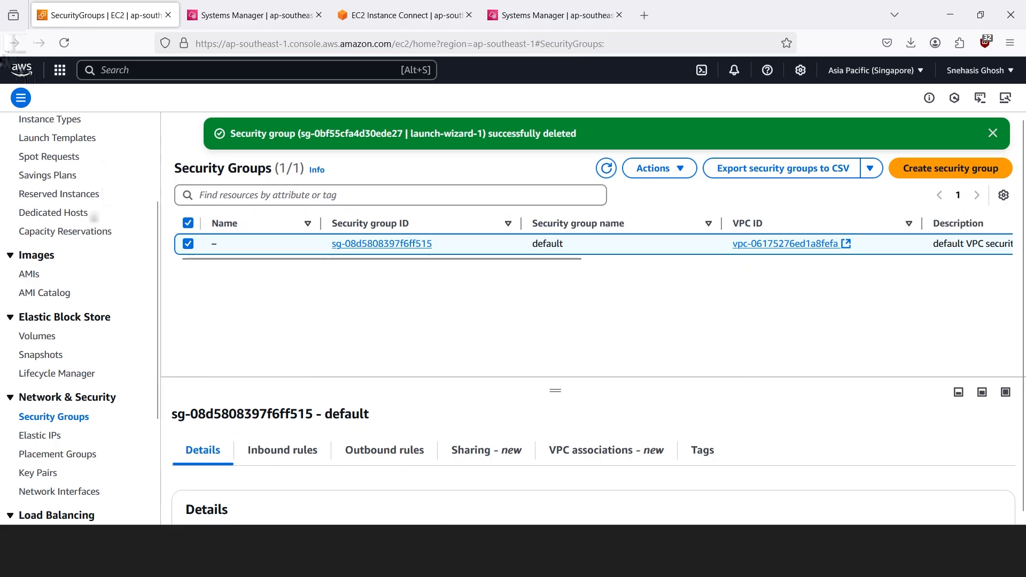
scroll(92, 216, up, 3)
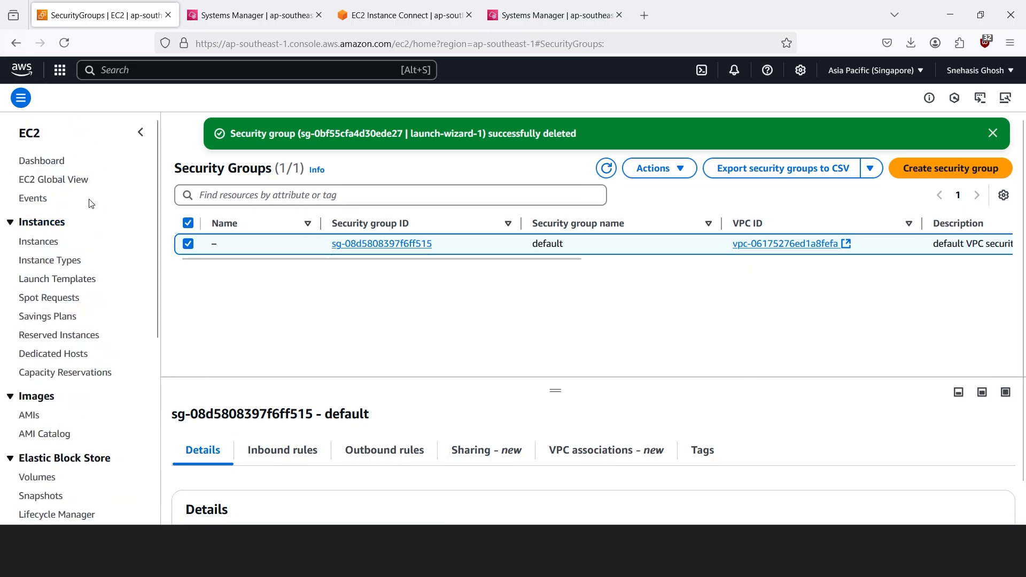